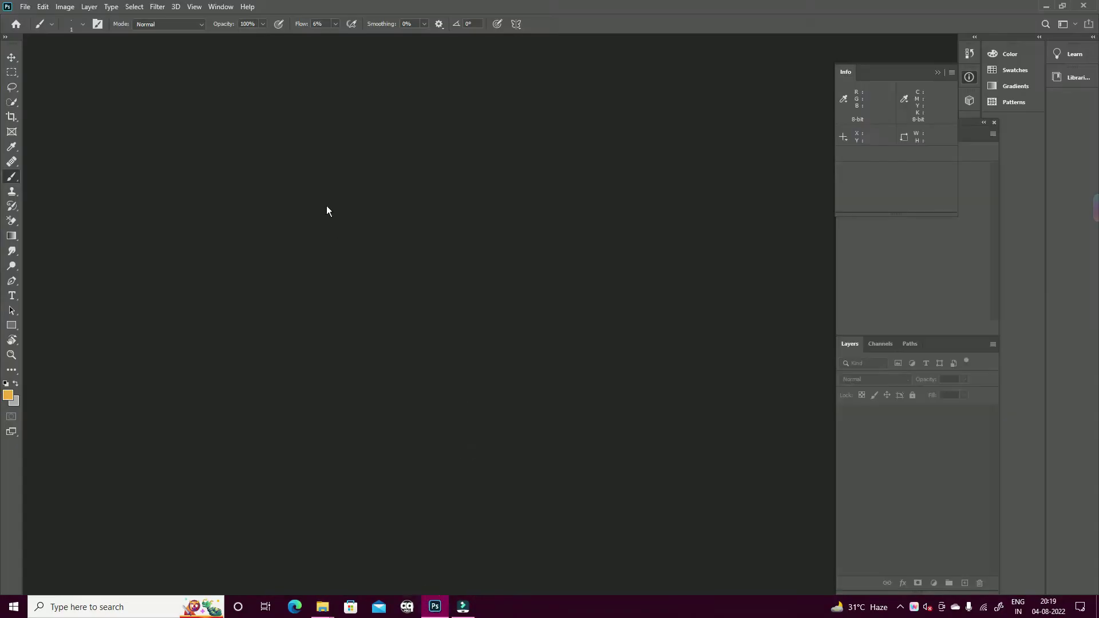
# Create a new 2000 × 1000 px document
pyautogui.click(25, 6)
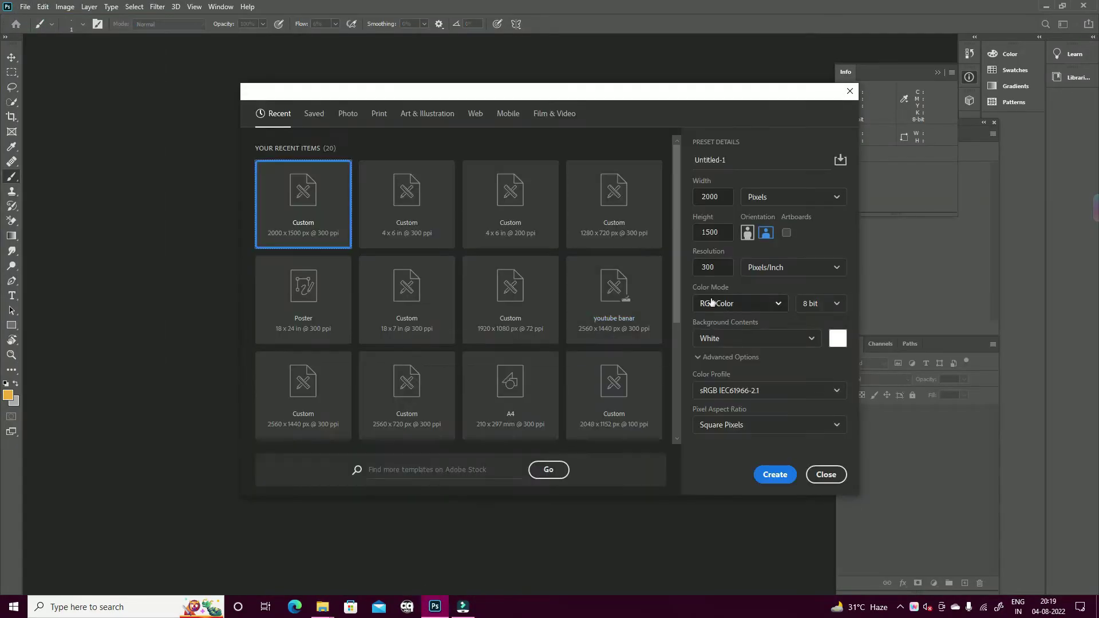
pyautogui.doubleClick(709, 232)
pyautogui.write('1000')
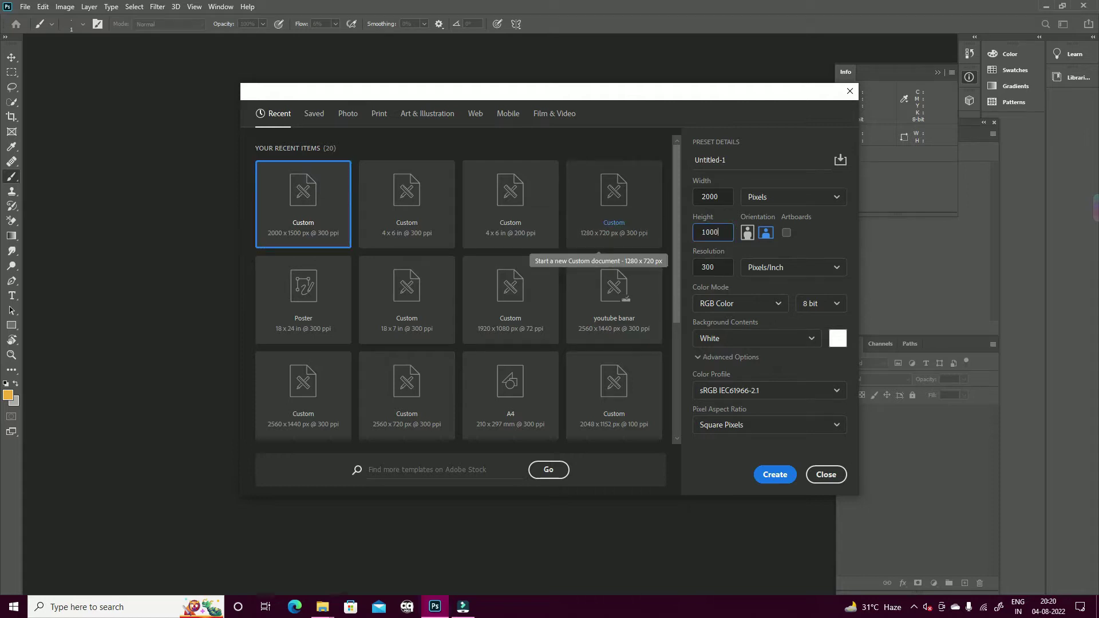
pyautogui.click(774, 474)
# Place the lakeside traveler photo onto the new canvas as a layer
pyautogui.click(1052, 9)
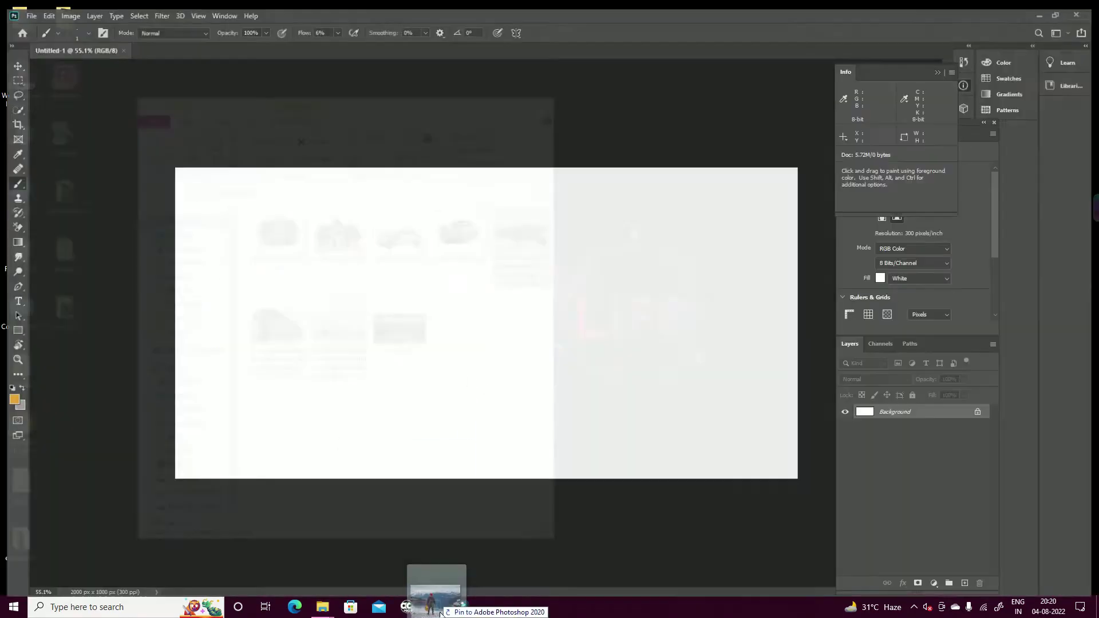
pyautogui.moveTo(519, 239); pyautogui.dragTo(465, 361)
pyautogui.press('Return')
# Start a Pen path with curved anchors along the leg edge and boot sole
pyautogui.press('p')
pyautogui.scroll(5, 456, 343)
pyautogui.scroll(-5, 456, 342)
pyautogui.scroll(5, 436, 283)
pyautogui.scroll(3, 483, 214)
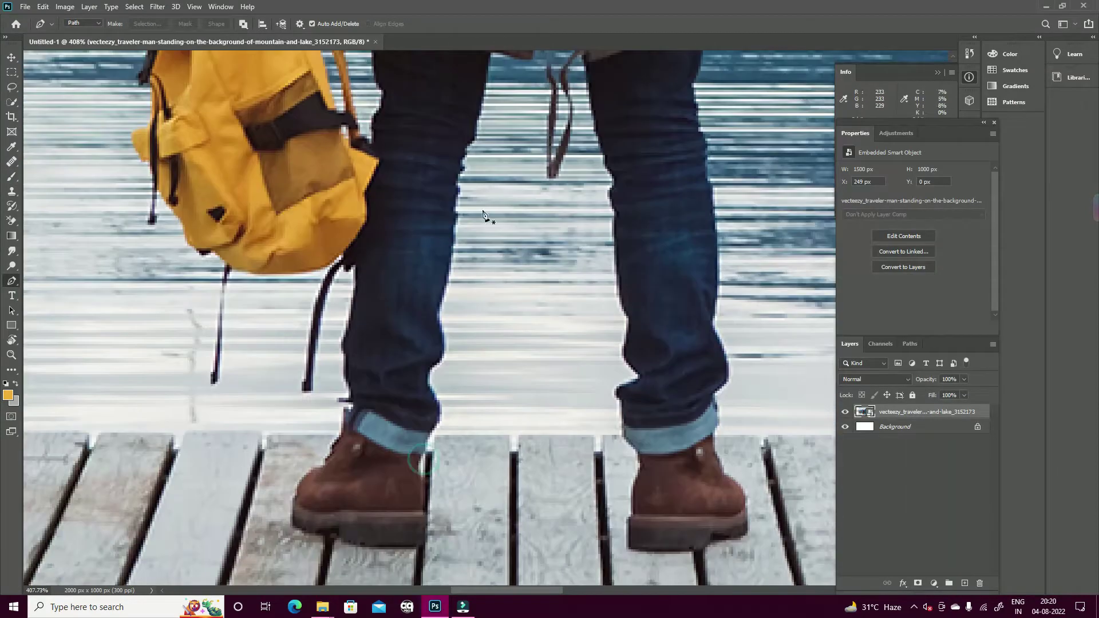
pyautogui.scroll(3, 456, 229)
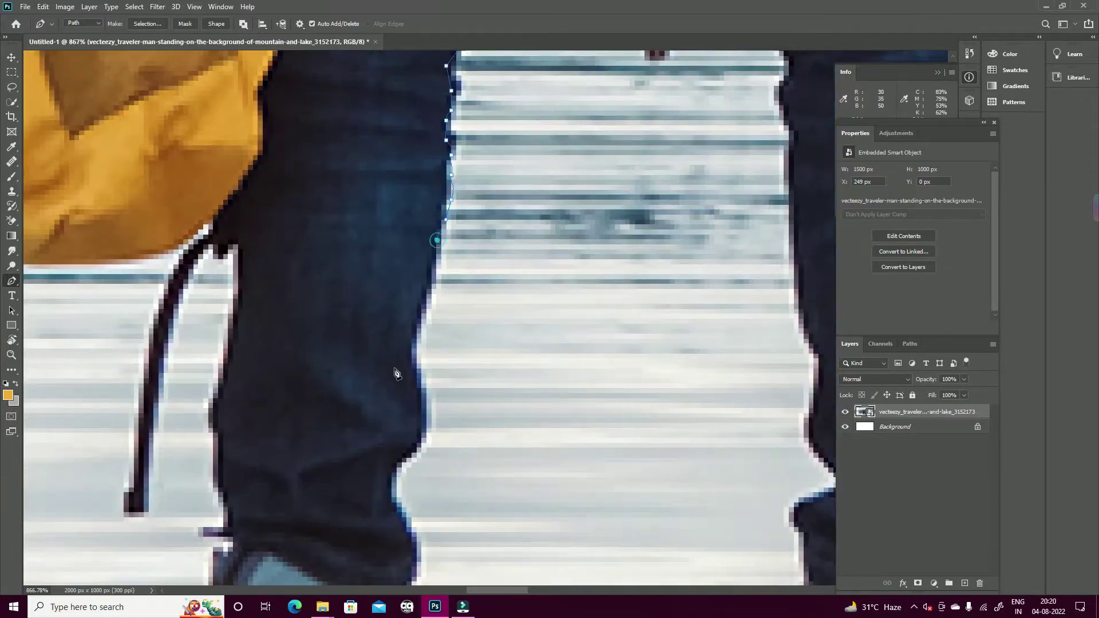
pyautogui.moveTo(415, 385)
pyautogui.mouseDown()
pyautogui.moveTo(428, 419)
pyautogui.moveTo(444, 412)
pyautogui.mouseUp()
pyautogui.scroll(-2, 427, 419)
pyautogui.scroll(-2, 429, 401)
pyautogui.scroll(-2, 436, 332)
pyautogui.scroll(-2, 429, 380)
pyautogui.click(217, 396)
pyautogui.moveTo(189, 381); pyautogui.dragTo(314, 393)
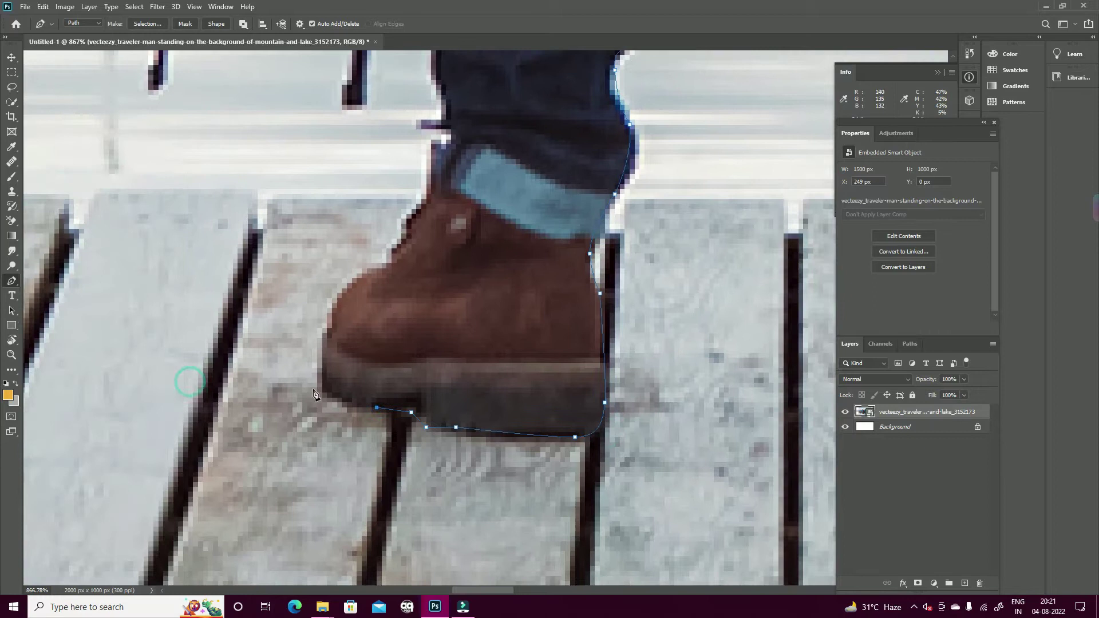
# Extend the path down the backpack strap and up the backpack's edge
pyautogui.moveTo(434, 180)
pyautogui.mouseDown()
pyautogui.moveTo(411, 367)
pyautogui.moveTo(354, 487)
pyautogui.mouseUp()
pyautogui.scroll(-3, 441, 370)
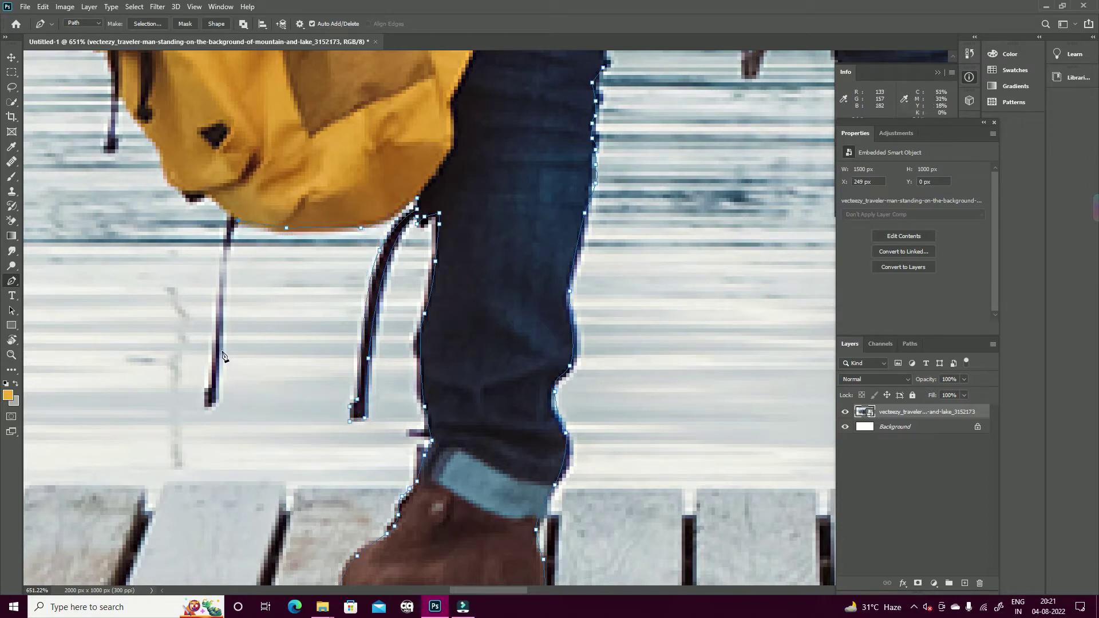
pyautogui.click(220, 369)
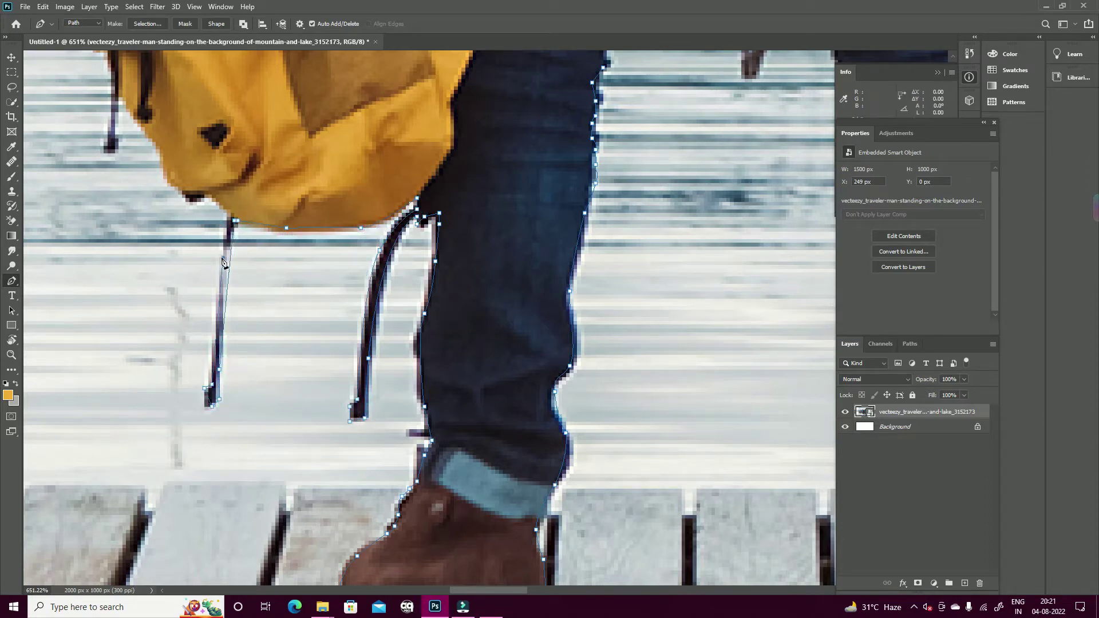
pyautogui.moveTo(212, 188); pyautogui.dragTo(340, 334)
pyautogui.click(324, 341)
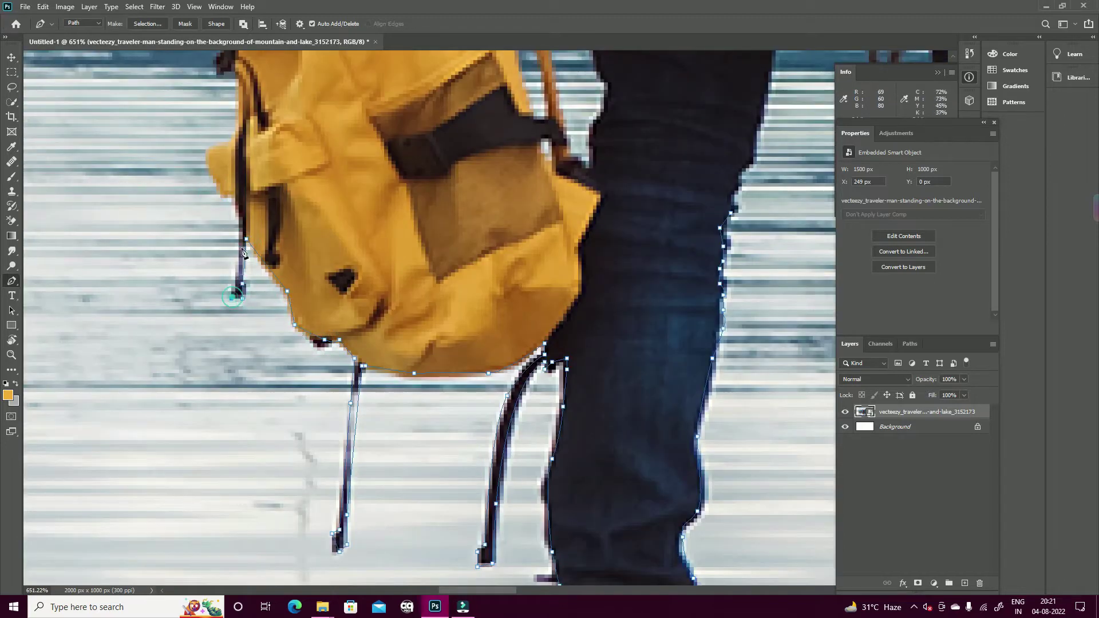
pyautogui.moveTo(234, 63); pyautogui.dragTo(324, 284)
pyautogui.scroll(2, 328, 232)
pyautogui.moveTo(330, 232)
pyautogui.mouseDown()
pyautogui.moveTo(348, 196)
pyautogui.moveTo(352, 361)
pyautogui.mouseUp()
pyautogui.click(385, 279)
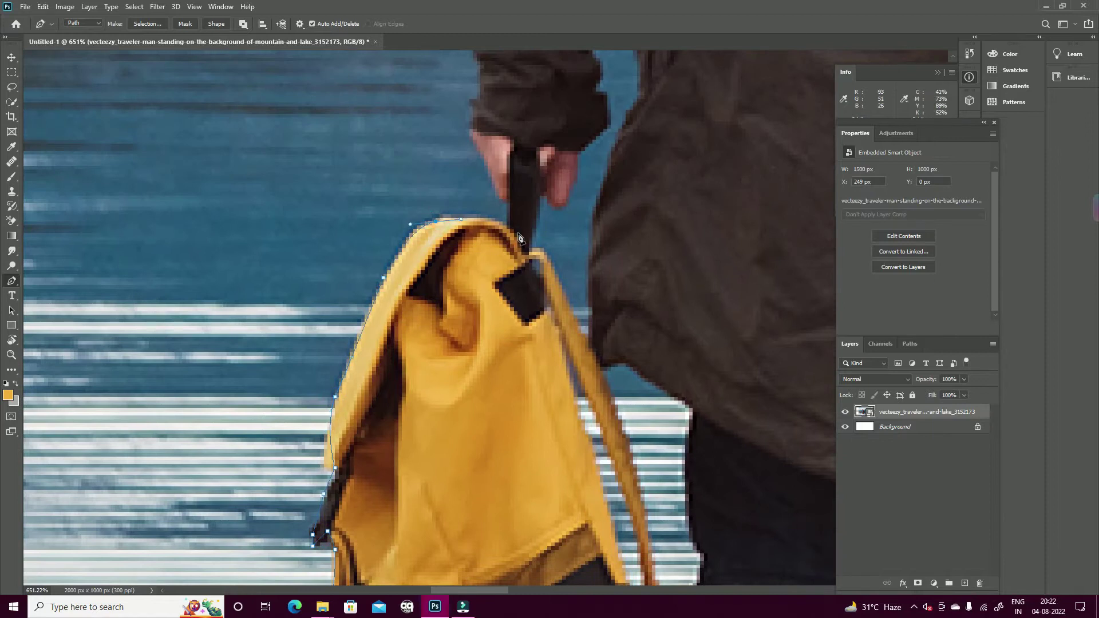
# Trace the path around the hand and up the sleeve edge
pyautogui.click(482, 156)
pyautogui.moveTo(483, 158); pyautogui.dragTo(466, 321)
pyautogui.moveTo(463, 261); pyautogui.dragTo(472, 247)
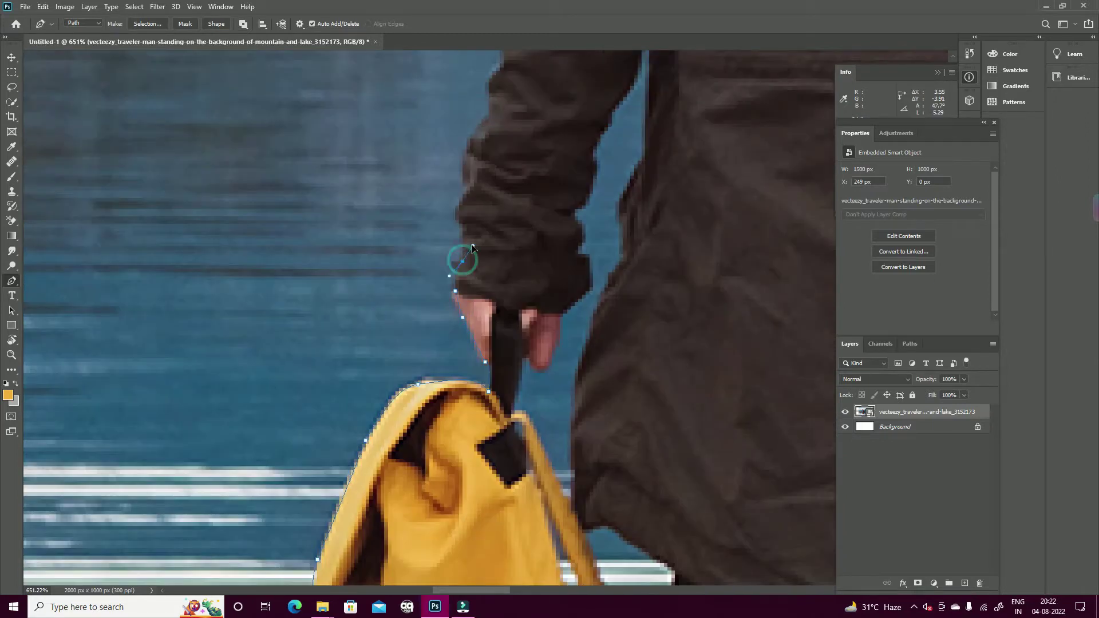
pyautogui.moveTo(467, 199); pyautogui.dragTo(438, 285)
pyautogui.click(458, 235)
pyautogui.click(475, 208)
pyautogui.moveTo(508, 55); pyautogui.dragTo(491, 177)
pyautogui.click(446, 285)
pyautogui.click(462, 263)
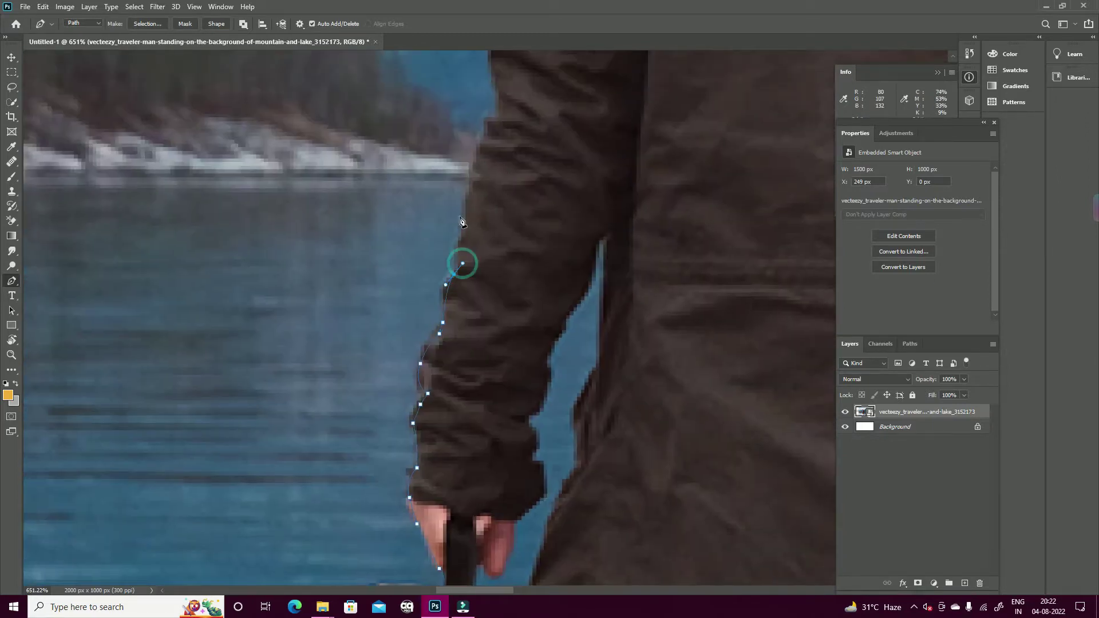
pyautogui.click(476, 147)
pyautogui.moveTo(493, 123); pyautogui.dragTo(427, 321)
pyautogui.click(425, 322)
pyautogui.click(442, 218)
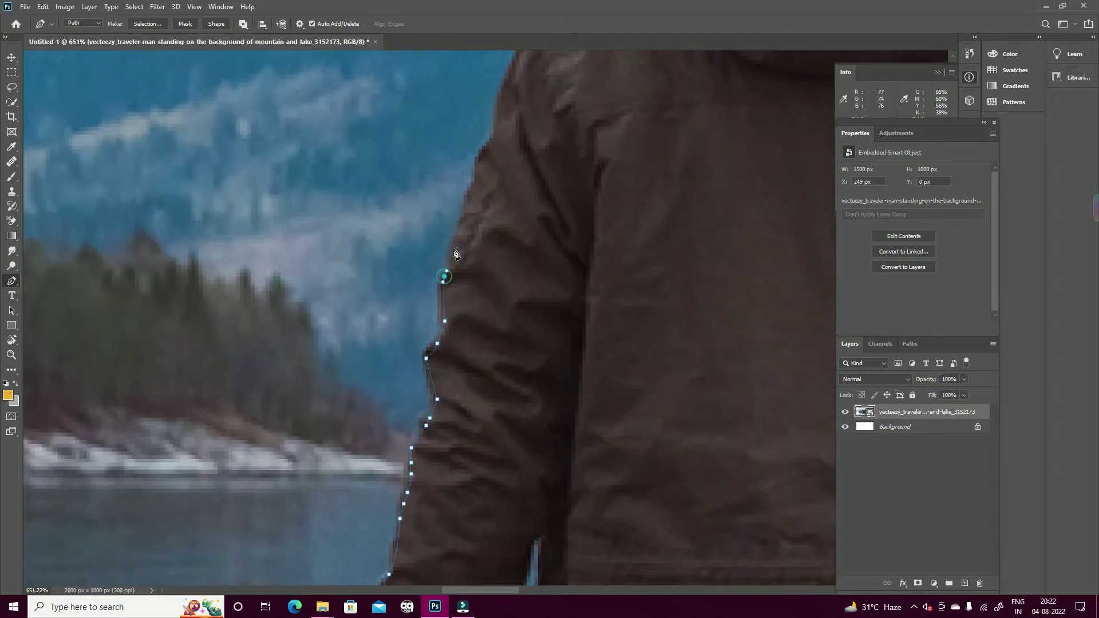
# Continue the path along the upper arm, shoulder, hood and collar
pyautogui.moveTo(475, 76); pyautogui.dragTo(419, 319)
pyautogui.click(398, 381)
pyautogui.click(412, 332)
pyautogui.moveTo(462, 204); pyautogui.dragTo(422, 258)
pyautogui.click(442, 278)
pyautogui.click(455, 259)
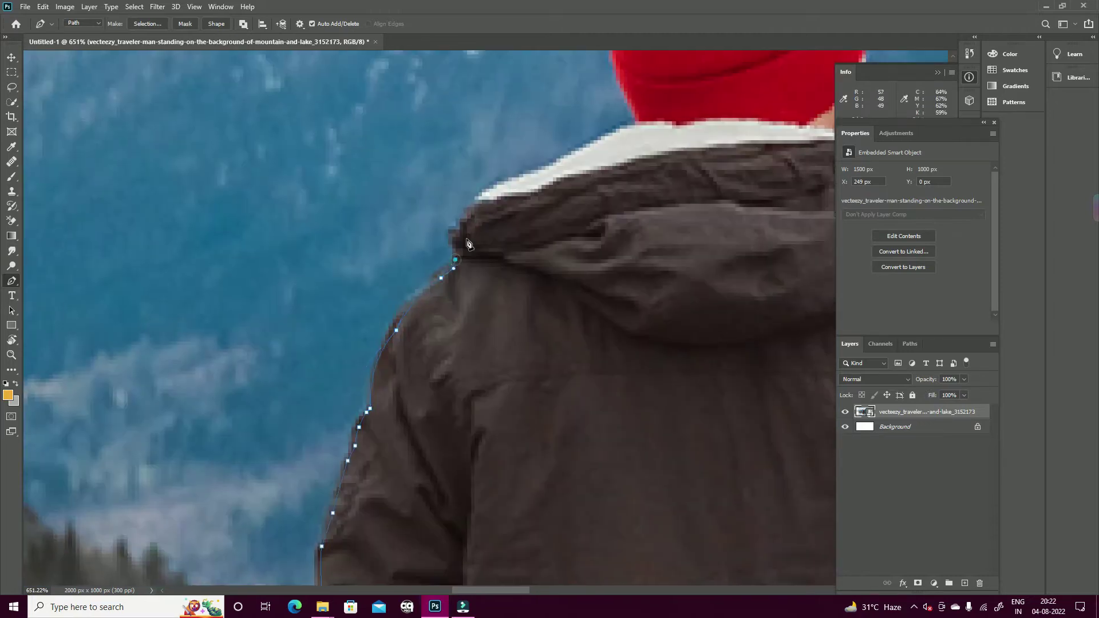
pyautogui.moveTo(498, 193); pyautogui.dragTo(421, 332)
pyautogui.click(457, 312)
pyautogui.click(525, 279)
pyautogui.click(562, 261)
pyautogui.moveTo(548, 235); pyautogui.dragTo(514, 329)
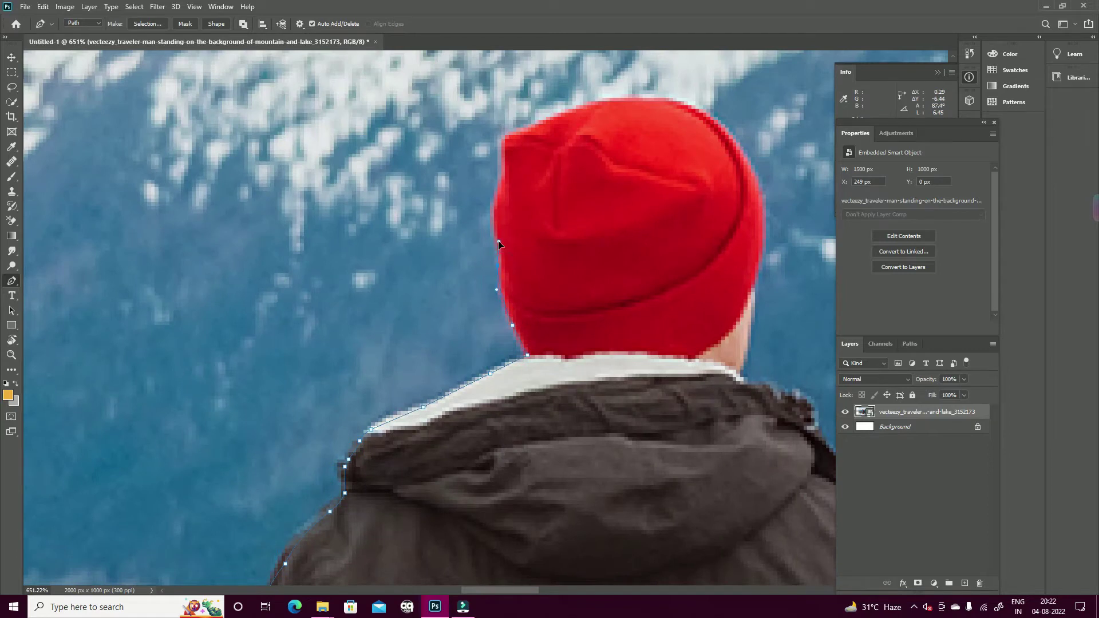
# Trace the path over the red hat's crown and down to the right shoulder
pyautogui.click(497, 232)
pyautogui.moveTo(506, 197); pyautogui.dragTo(497, 298)
pyautogui.moveTo(527, 230); pyautogui.dragTo(466, 323)
pyautogui.click(589, 288)
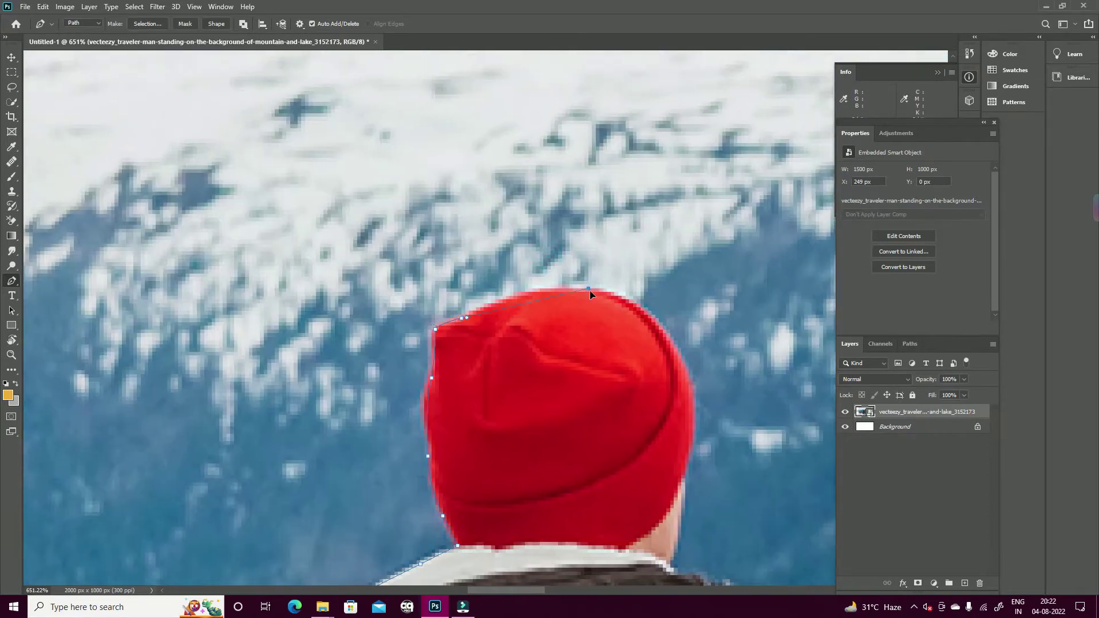
pyautogui.moveTo(621, 299); pyautogui.dragTo(585, 284)
pyautogui.moveTo(654, 424); pyautogui.dragTo(633, 348)
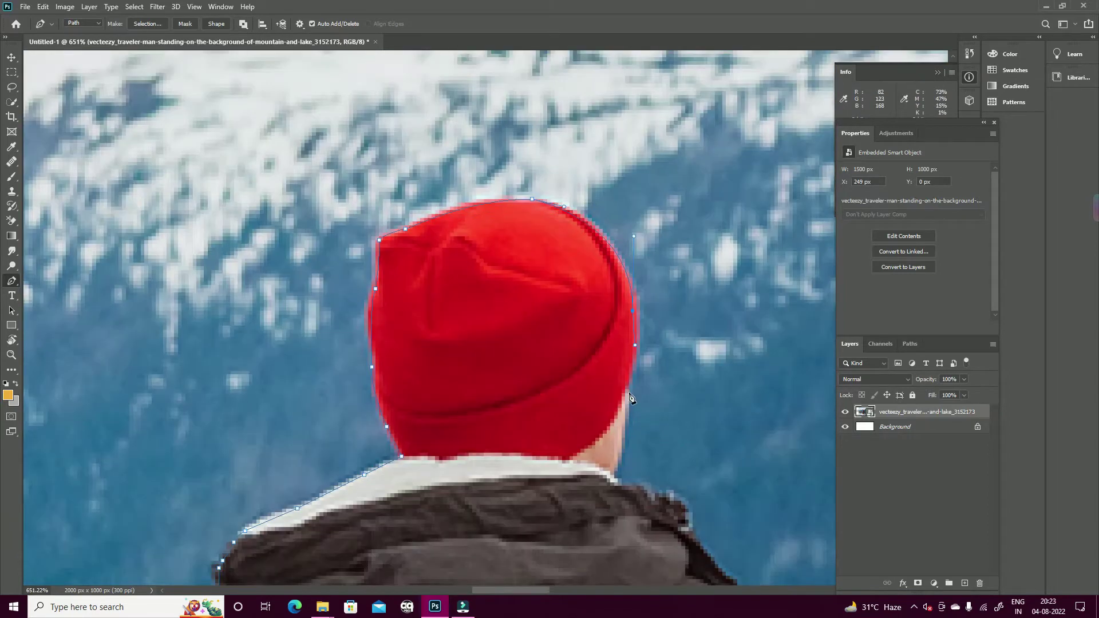
pyautogui.moveTo(659, 401); pyautogui.dragTo(627, 290)
pyautogui.click(635, 436)
pyautogui.moveTo(674, 474)
pyautogui.mouseDown()
pyautogui.moveTo(630, 421)
pyautogui.moveTo(435, 292)
pyautogui.mouseUp()
# Trace the path along the arm's right edge, the cuff and around the hand
pyautogui.click(524, 437)
pyautogui.click(502, 393)
pyautogui.moveTo(503, 393); pyautogui.dragTo(507, 253)
pyautogui.click(515, 452)
pyautogui.click(510, 493)
pyautogui.moveTo(502, 546); pyautogui.dragTo(482, 419)
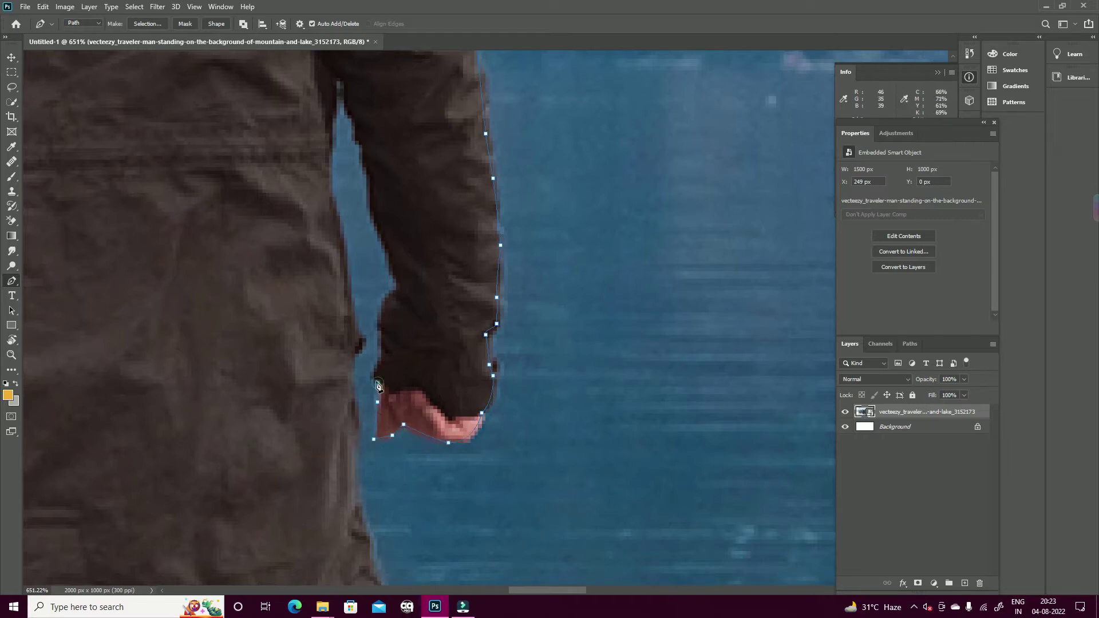
# Extend the path from the inner sleeve down the jacket hem and trouser edge
pyautogui.click(396, 286)
pyautogui.moveTo(382, 238); pyautogui.dragTo(405, 376)
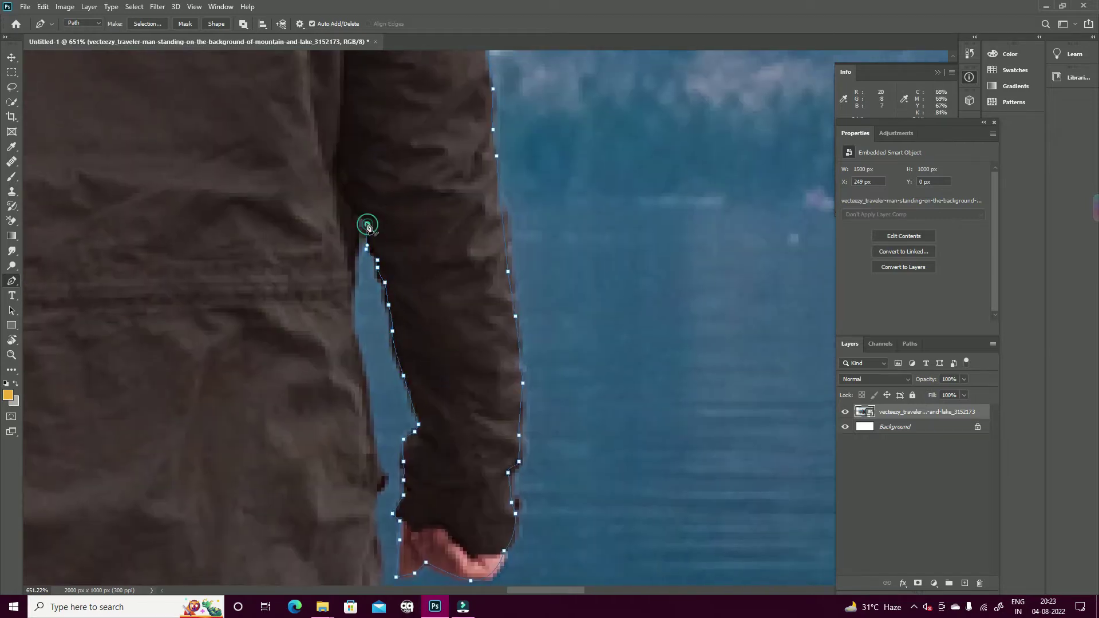
pyautogui.moveTo(363, 406); pyautogui.dragTo(378, 298)
pyautogui.moveTo(378, 435); pyautogui.dragTo(395, 298)
pyautogui.click(424, 344)
pyautogui.click(424, 378)
pyautogui.moveTo(372, 423)
pyautogui.mouseDown()
pyautogui.moveTo(418, 333)
pyautogui.moveTo(378, 253)
pyautogui.mouseUp()
pyautogui.click(410, 329)
pyautogui.click(369, 329)
pyautogui.click(359, 347)
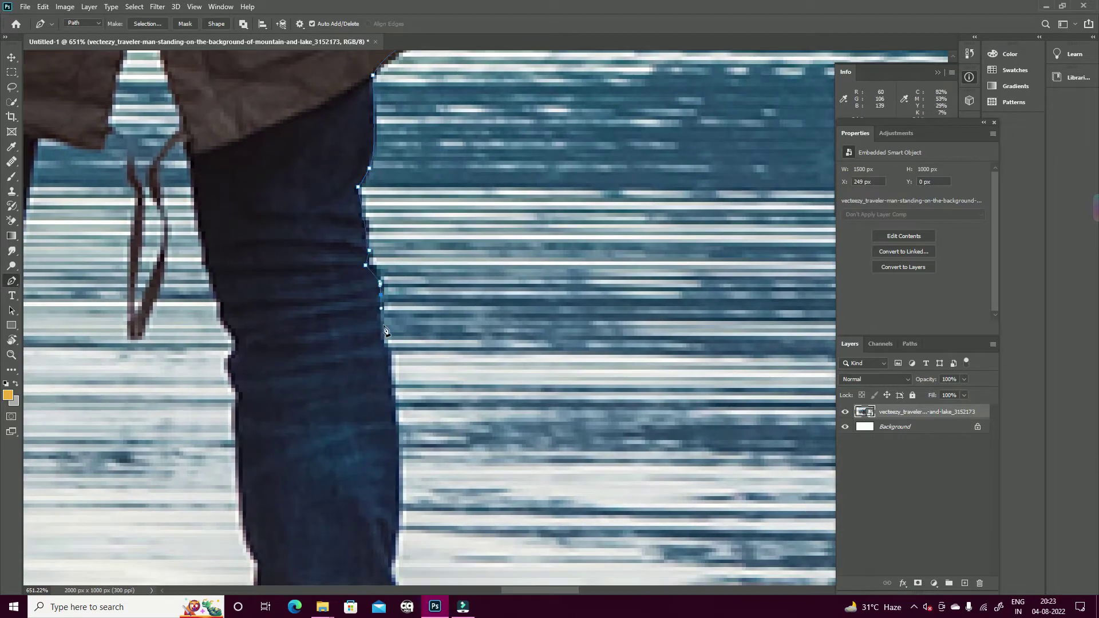
# Trace the path along the trouser cuff and around the boot
pyautogui.moveTo(387, 485); pyautogui.dragTo(399, 331)
pyautogui.moveTo(432, 445); pyautogui.dragTo(431, 331)
pyautogui.click(406, 376)
pyautogui.click(395, 406)
pyautogui.moveTo(401, 435); pyautogui.dragTo(401, 334)
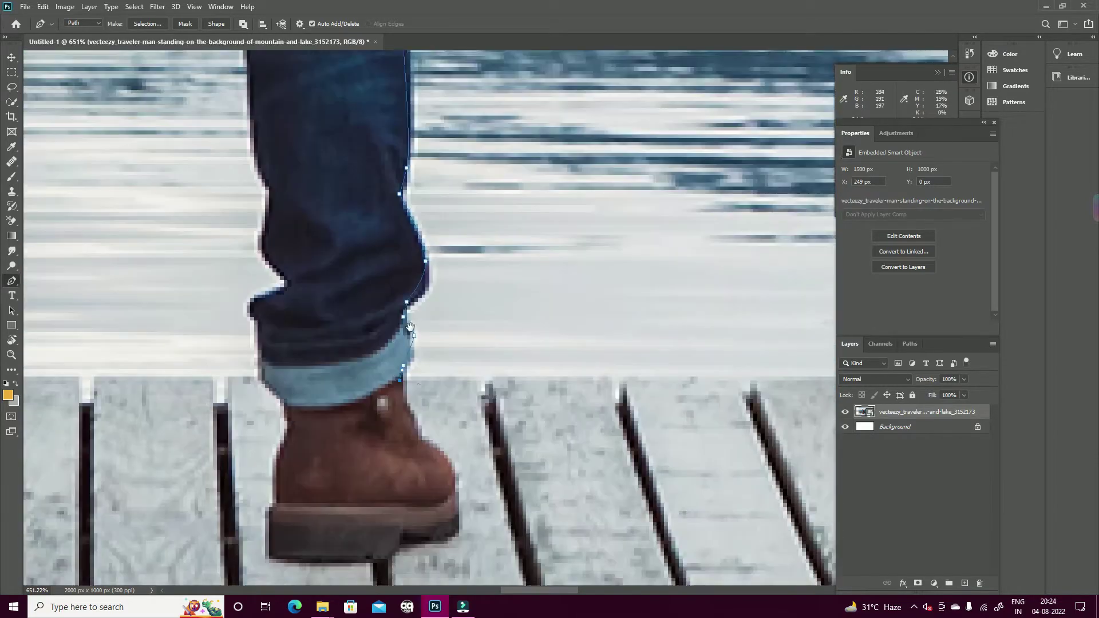
pyautogui.click(399, 347)
pyautogui.click(410, 373)
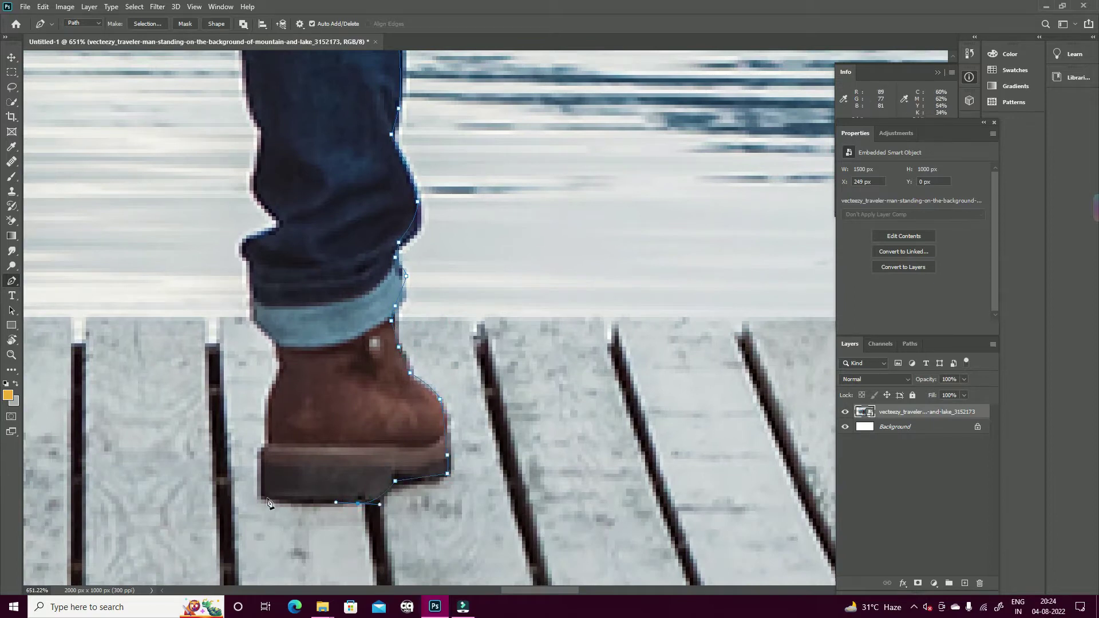
# Trace the path along the other trouser leg and up the inner leg toward the crotch
pyautogui.moveTo(279, 347); pyautogui.dragTo(342, 421)
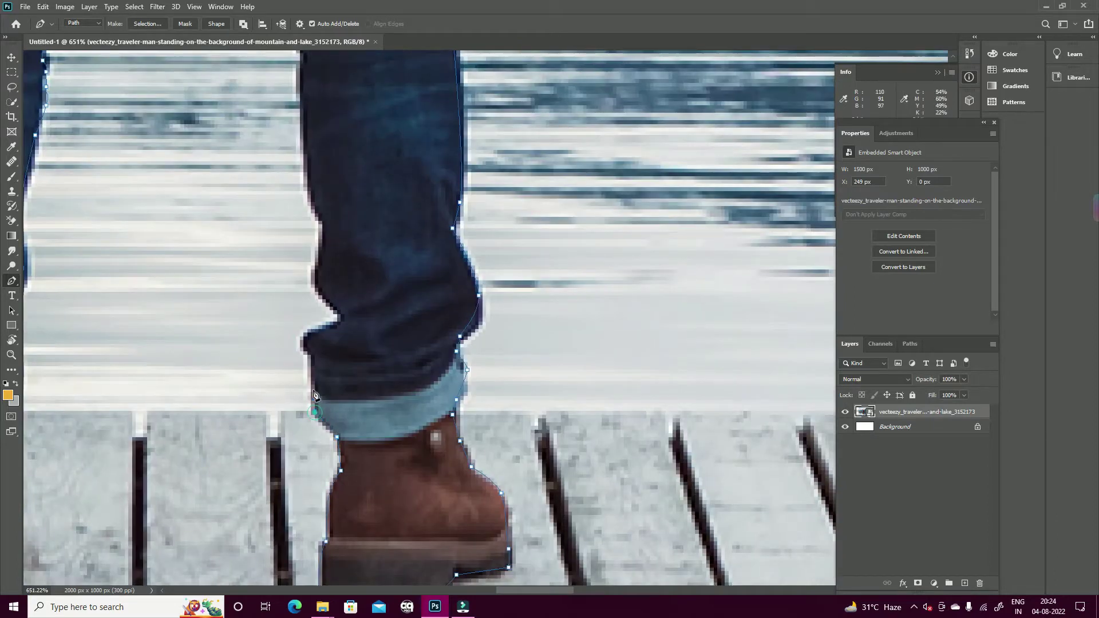
pyautogui.moveTo(344, 321)
pyautogui.mouseDown()
pyautogui.moveTo(344, 399)
pyautogui.moveTo(367, 390)
pyautogui.mouseUp()
pyautogui.click(360, 389)
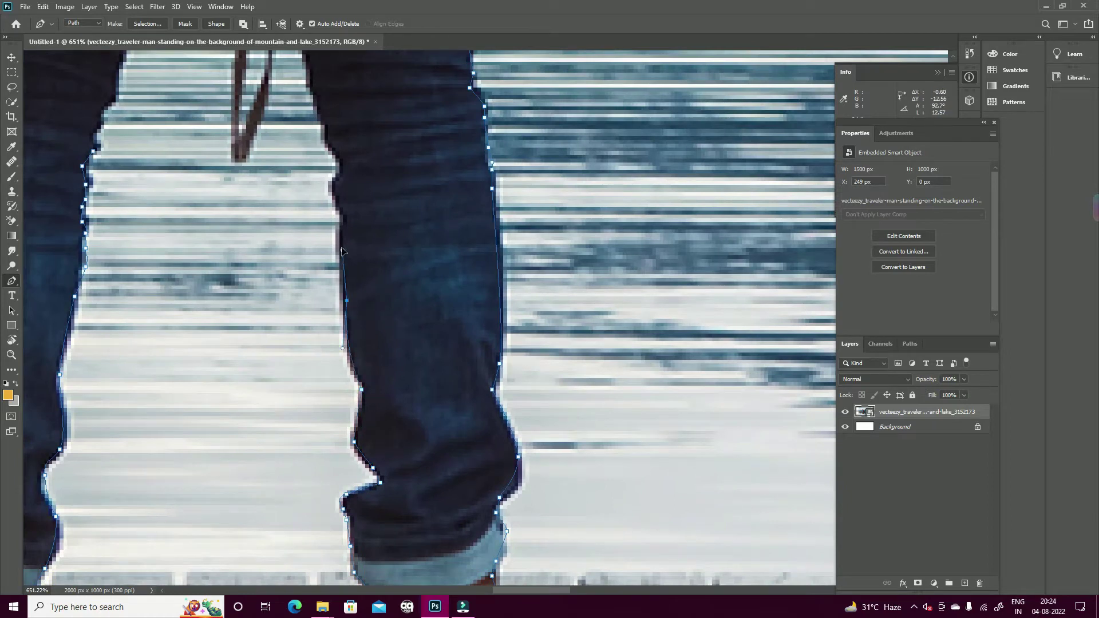
pyautogui.moveTo(349, 331); pyautogui.dragTo(406, 497)
pyautogui.click(409, 468)
pyautogui.click(404, 416)
pyautogui.click(406, 379)
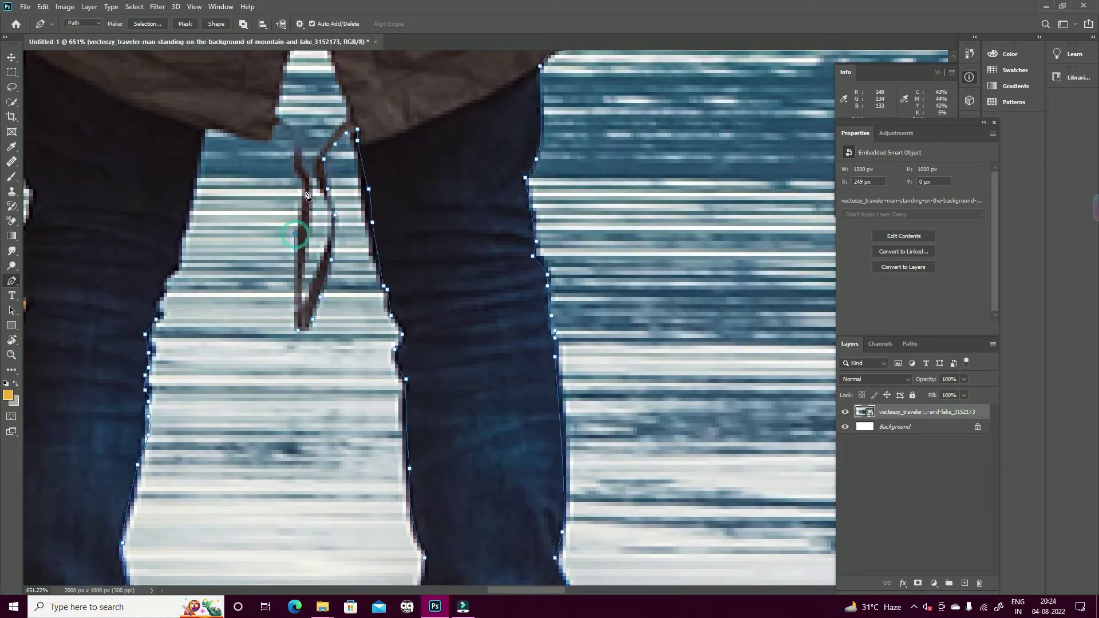
# Close the traveler's outline and convert it to a selection with no feathering
pyautogui.click(156, 312)
pyautogui.rightClick(209, 131)
pyautogui.click(246, 179)
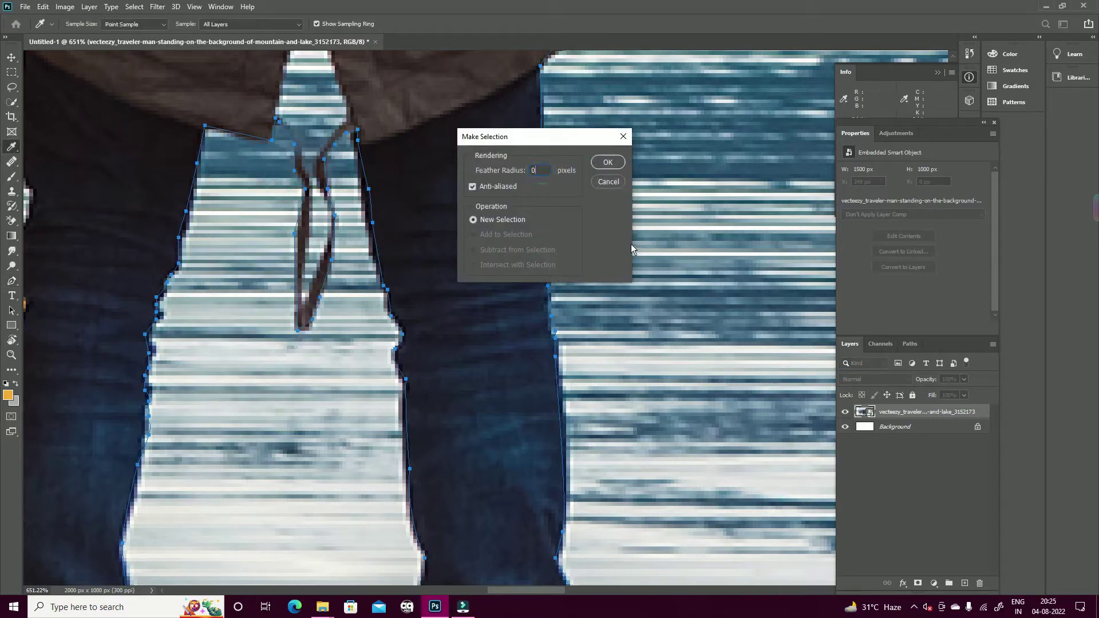
pyautogui.click(608, 162)
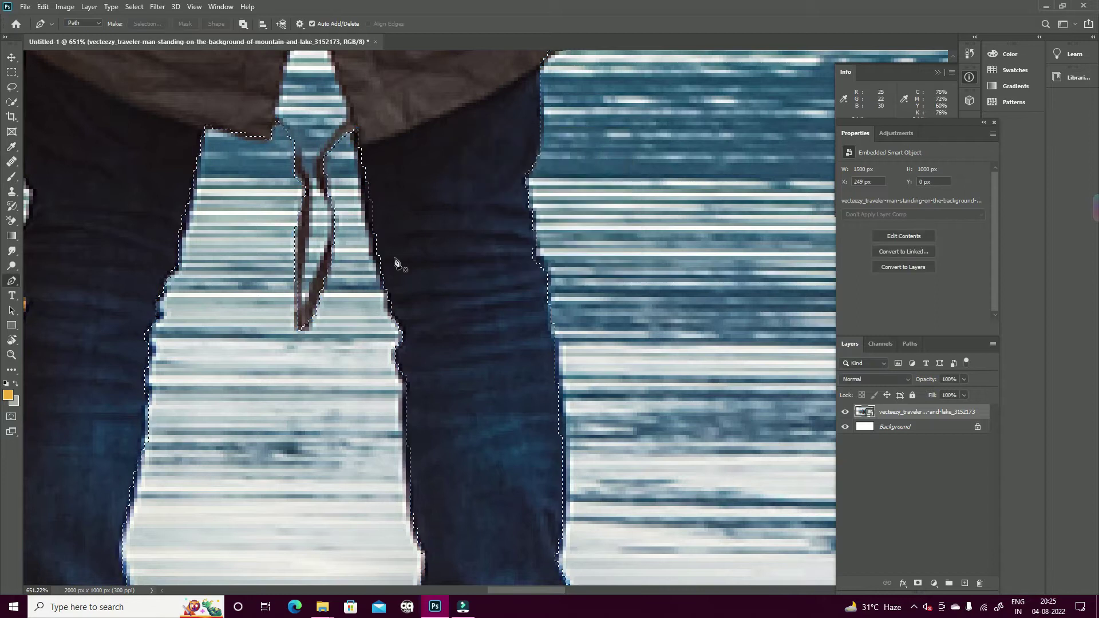
# Trace a Pen path around the dangling bag strap between the legs
pyautogui.moveTo(395, 263); pyautogui.dragTo(467, 406)
pyautogui.click(378, 147)
pyautogui.click(396, 184)
pyautogui.click(419, 263)
pyautogui.click(390, 300)
pyautogui.click(382, 312)
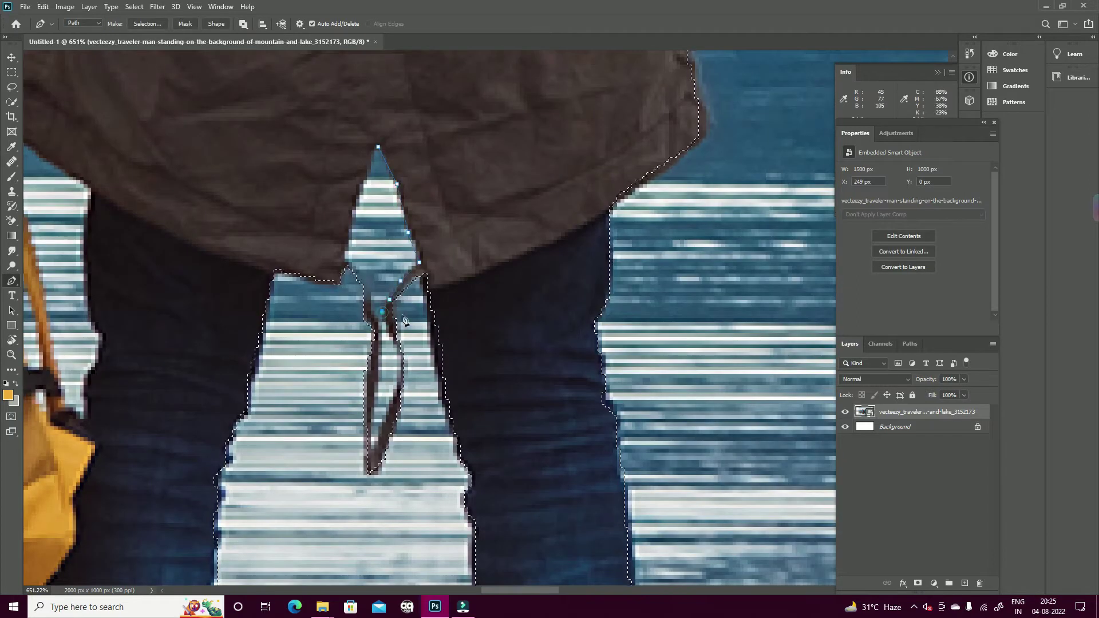
pyautogui.click(392, 343)
pyautogui.click(396, 374)
pyautogui.click(389, 404)
pyautogui.click(371, 449)
pyautogui.click(374, 332)
pyautogui.click(362, 270)
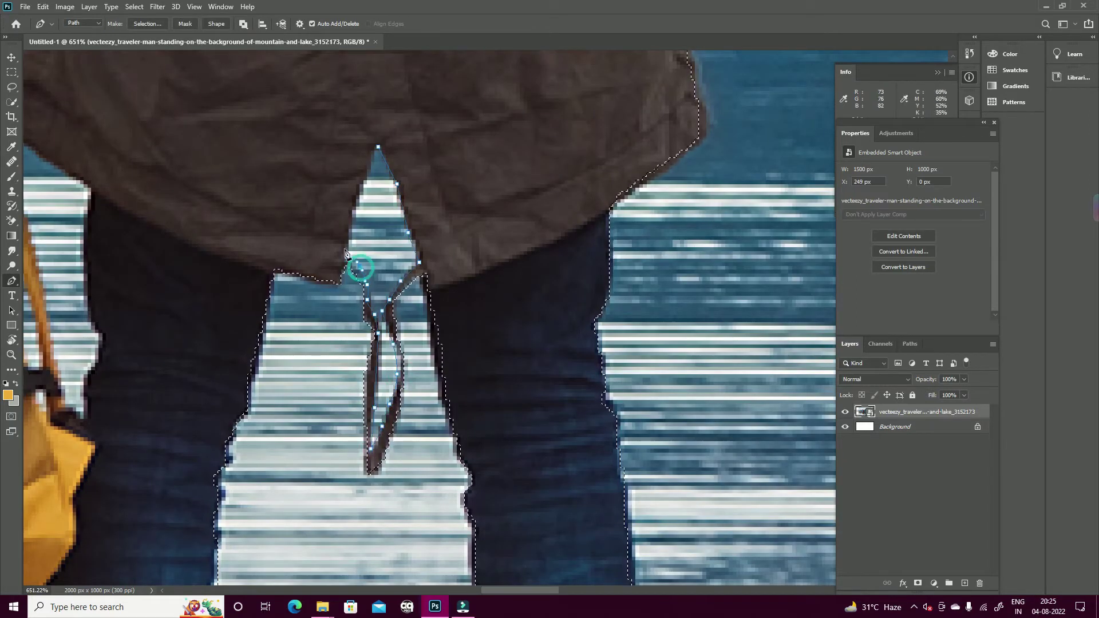
# Subtract the strap-gap path from the traveler selection
pyautogui.rightClick(370, 160)
pyautogui.click(446, 216)
pyautogui.press('Escape')
pyautogui.rightClick(369, 175)
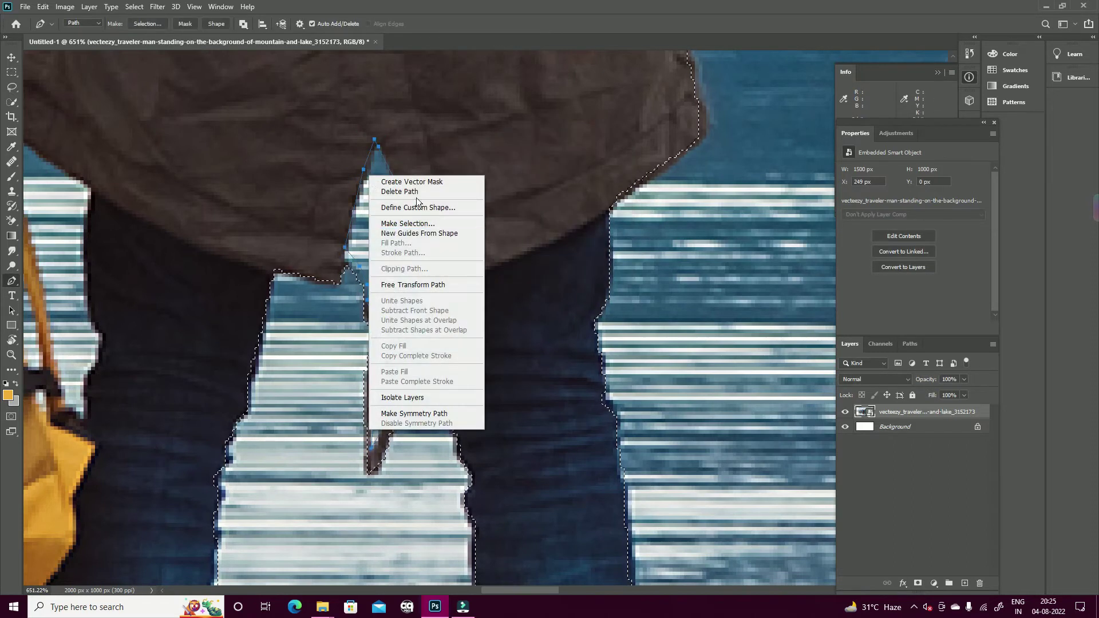
pyautogui.click(407, 224)
pyautogui.click(498, 250)
pyautogui.click(606, 164)
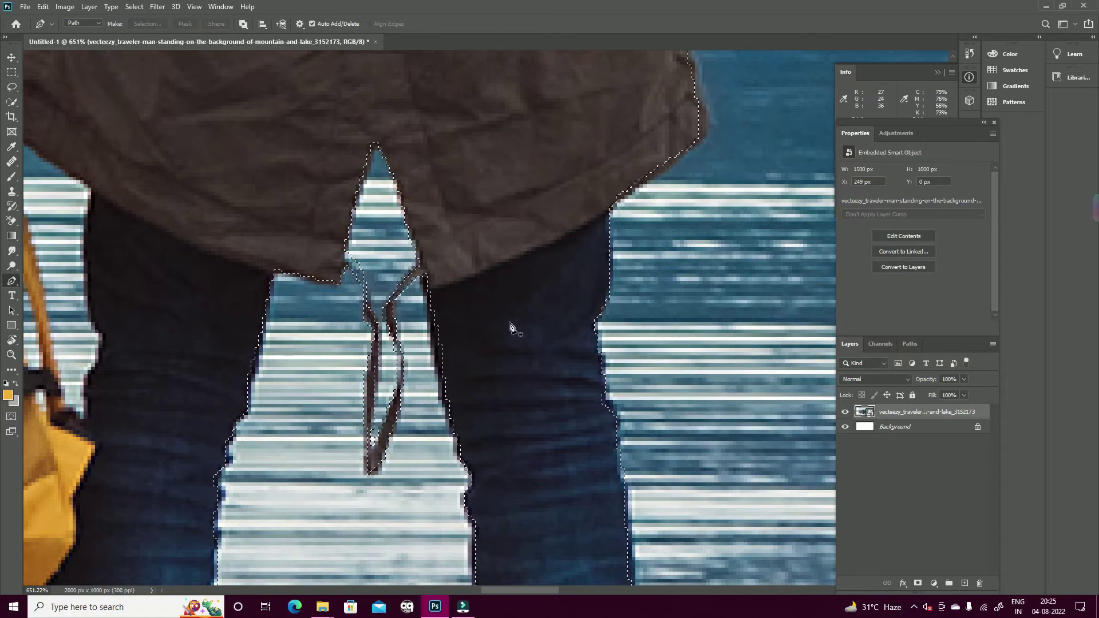
# Trace the gap along the jacket's left edge and back up the bag strap
pyautogui.scroll(-5, 511, 327)
pyautogui.click(334, 160)
pyautogui.click(317, 221)
pyautogui.click(309, 277)
pyautogui.click(301, 343)
pyautogui.scroll(4, 286, 295)
pyautogui.click(288, 295)
pyautogui.click(285, 338)
pyautogui.click(291, 388)
pyautogui.click(267, 342)
pyautogui.click(248, 298)
pyautogui.click(247, 250)
# Close the arm-gap path along the inner arm and convert it to a selection
pyautogui.scroll(-3, 273, 249)
pyautogui.scroll(3, 287, 286)
pyautogui.click(289, 255)
pyautogui.click(314, 187)
pyautogui.click(341, 140)
pyautogui.click(344, 118)
pyautogui.rightClick(356, 126)
pyautogui.click(395, 192)
pyautogui.press('Return')
# Outline the gap between the strap and leg and turn it into a selection
pyautogui.scroll(-2, 395, 372)
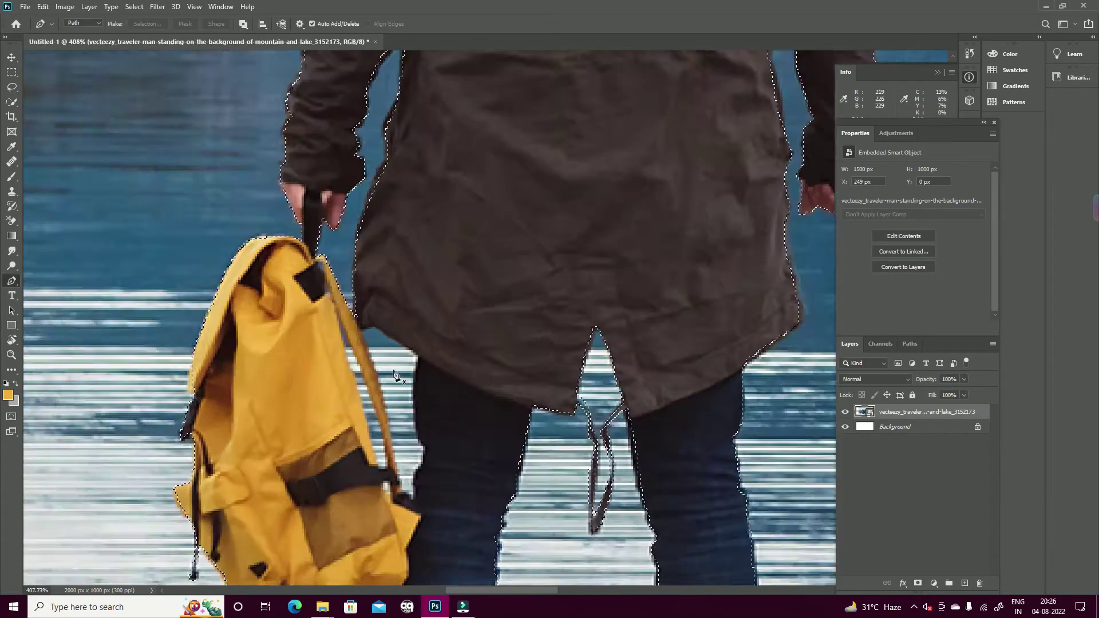
pyautogui.scroll(3, 396, 375)
pyautogui.click(349, 173)
pyautogui.click(435, 228)
pyautogui.click(436, 382)
pyautogui.click(444, 424)
pyautogui.click(431, 473)
pyautogui.scroll(-3, 345, 259)
pyautogui.rightClick(345, 258)
pyautogui.press('Return')
# Extend a new outline down the leg edge and add it to the selection
pyautogui.scroll(3, 360, 260)
pyautogui.click(377, 338)
pyautogui.scroll(-3, 361, 344)
pyautogui.scroll(3, 358, 349)
pyautogui.click(381, 374)
pyautogui.scroll(-3, 280, 92)
pyautogui.rightClick(286, 74)
pyautogui.click(312, 137)
pyautogui.press('Return')
# Convert the last traced path to a selection and add a layer mask isolating the traveler
pyautogui.scroll(3, 530, 241)
pyautogui.rightClick(388, 272)
pyautogui.click(427, 333)
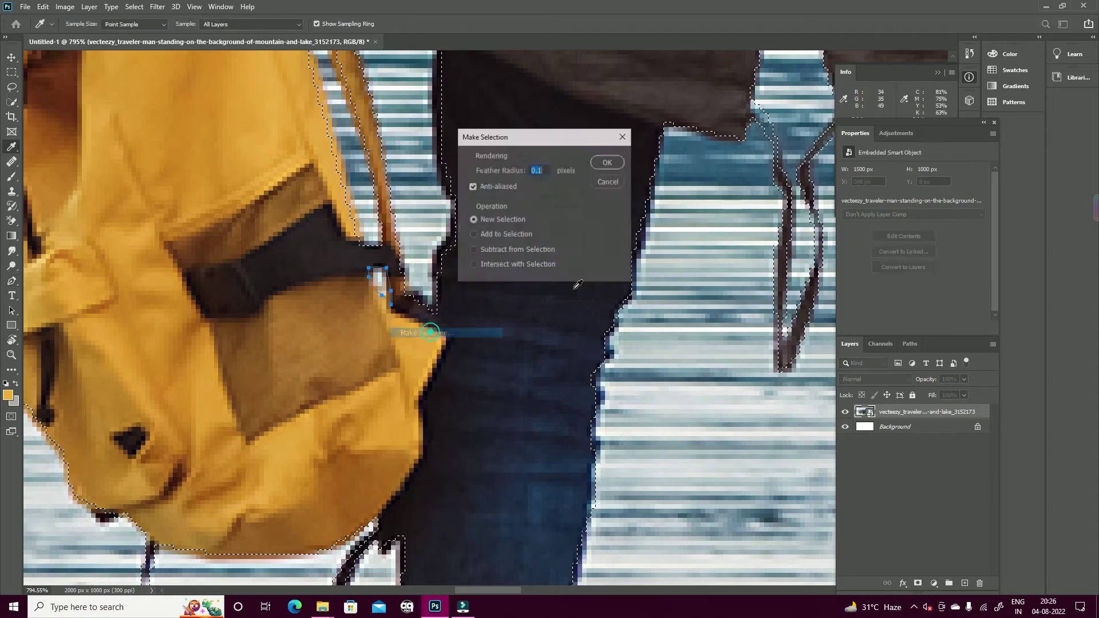
pyautogui.press('Return')
pyautogui.scroll(-3, 609, 162)
pyautogui.scroll(-5, 596, 344)
pyautogui.click(918, 583)
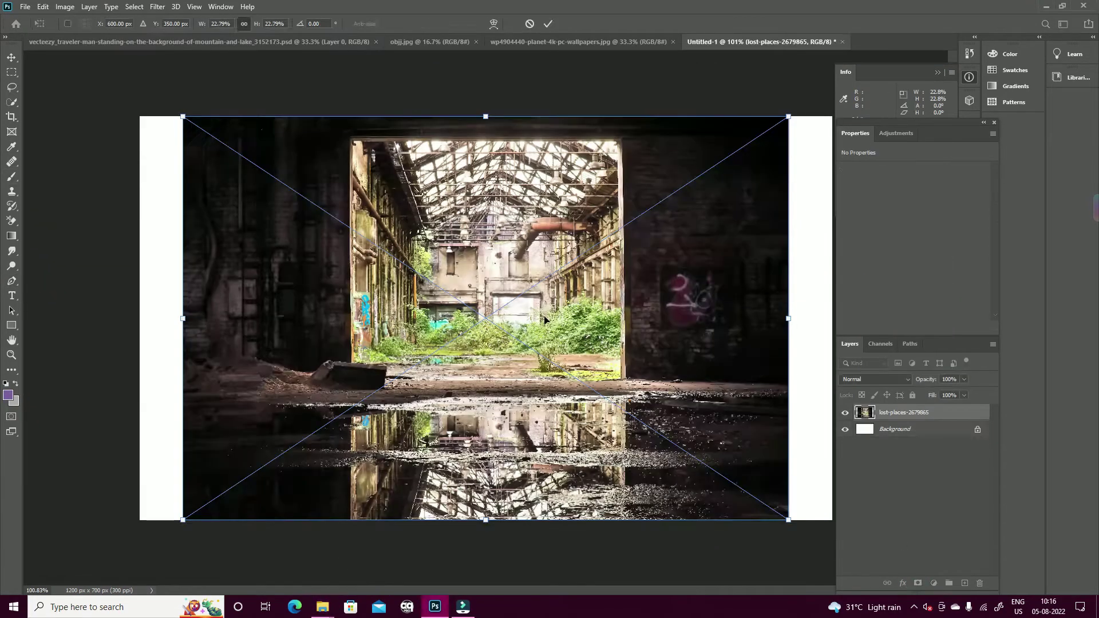
# Scale the factory photo up to fill the canvas and commit the size
pyautogui.moveTo(788, 318); pyautogui.dragTo(872, 319)
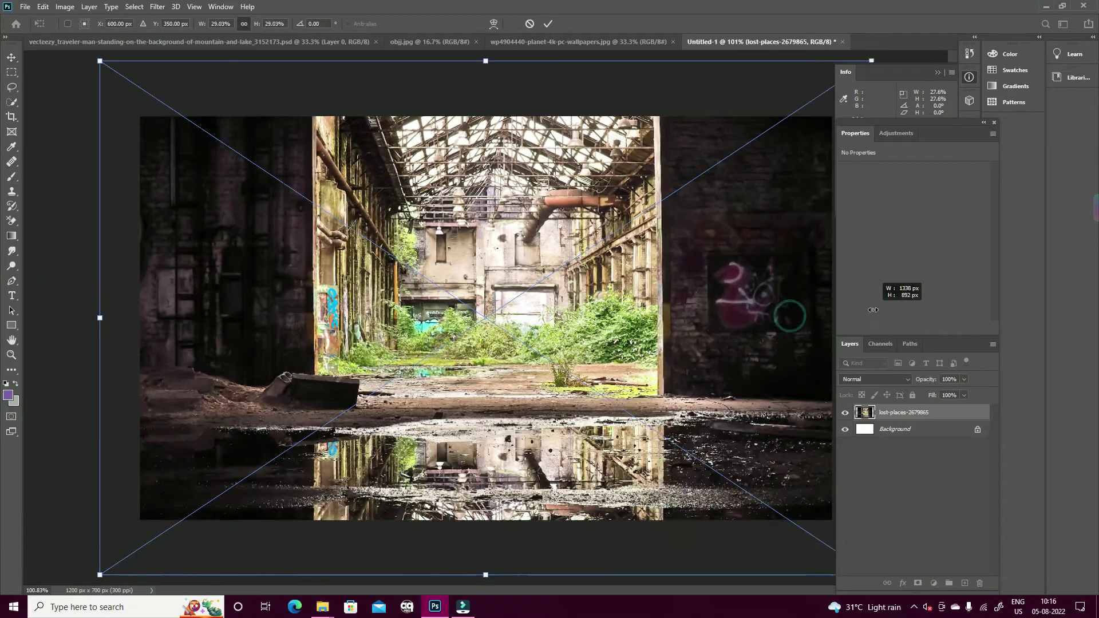
pyautogui.press('Return')
pyautogui.press('b')
# Trace the hall's central opening with the Pen tool and make it a selection
pyautogui.press('p')
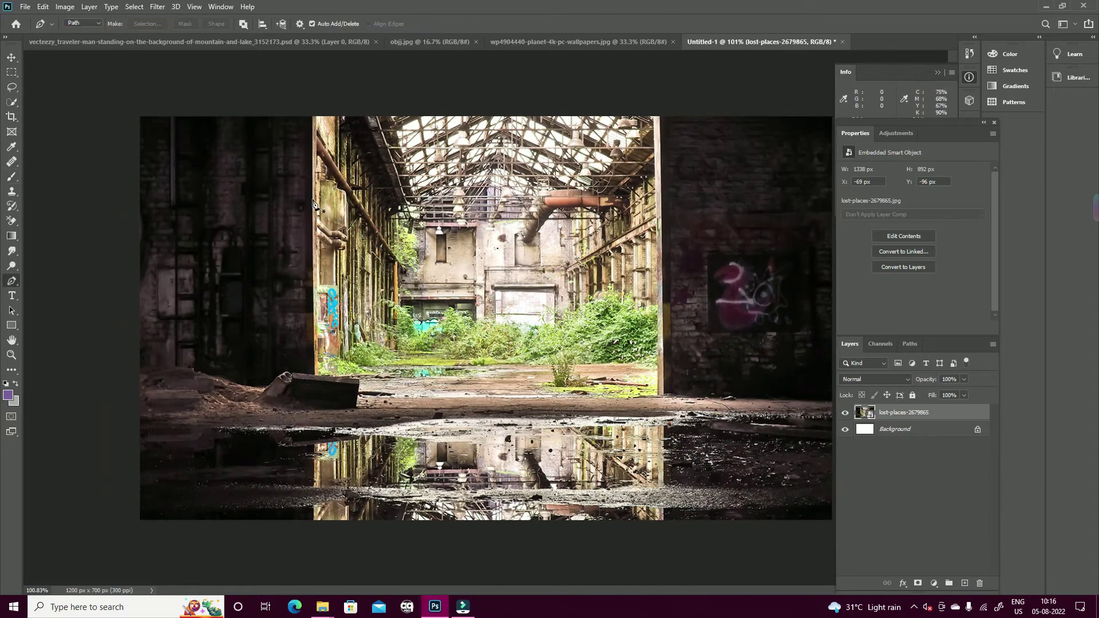
pyautogui.scroll(3, 361, 407)
pyautogui.scroll(2, 361, 406)
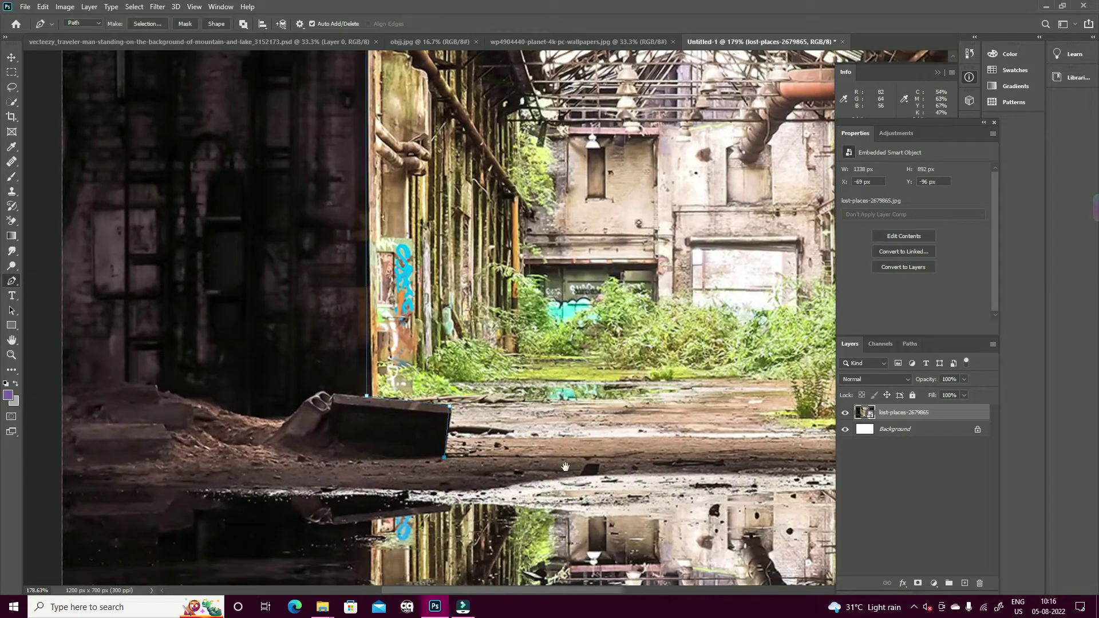
pyautogui.moveTo(565, 467); pyautogui.dragTo(234, 418)
pyautogui.click(764, 413)
pyautogui.click(765, 330)
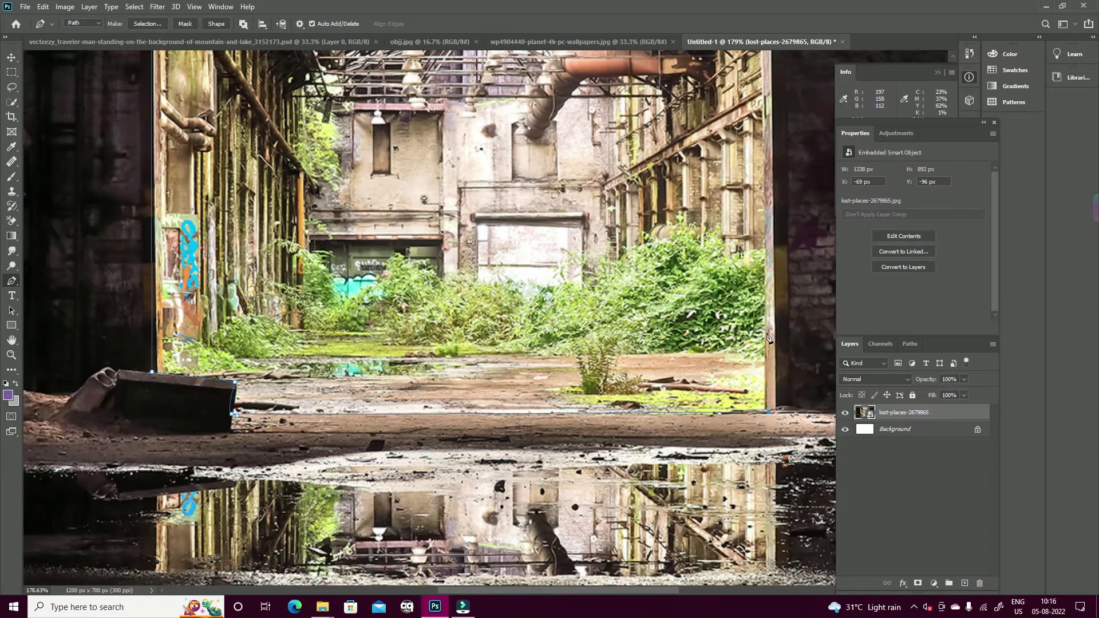
pyautogui.scroll(3, 764, 286)
pyautogui.press('Return')
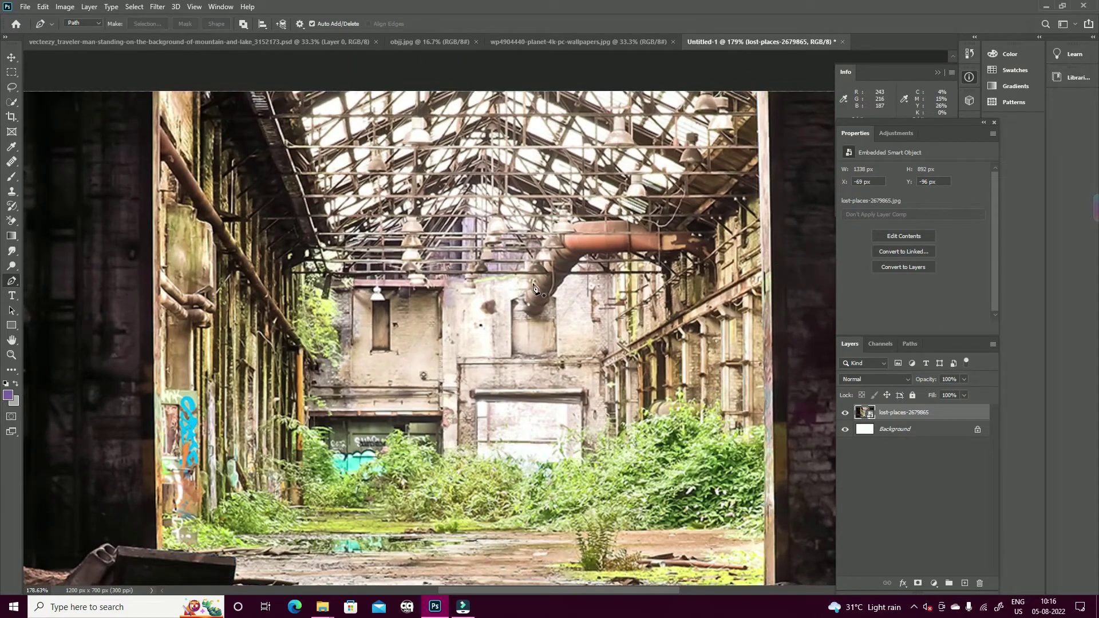
# Try deleting the selected opening, then add and undo a layer mask on the factory layer
pyautogui.press('Delete')
pyautogui.press('Return')
pyautogui.hotkey('ctrl', '-')
pyautogui.click(918, 583)
pyautogui.hotkey('ctrl', 'z')
pyautogui.rightClick(910, 412)
# Unlock the factory layer and hide the selected central bay with a layer mask
pyautogui.click(938, 215)
pyautogui.press('Delete')
pyautogui.press('Return')
pyautogui.click(978, 429)
pyautogui.click(903, 413)
pyautogui.press('Delete')
pyautogui.press('Return')
pyautogui.keyDown('alt'); pyautogui.click(918, 583); pyautogui.keyUp('alt')
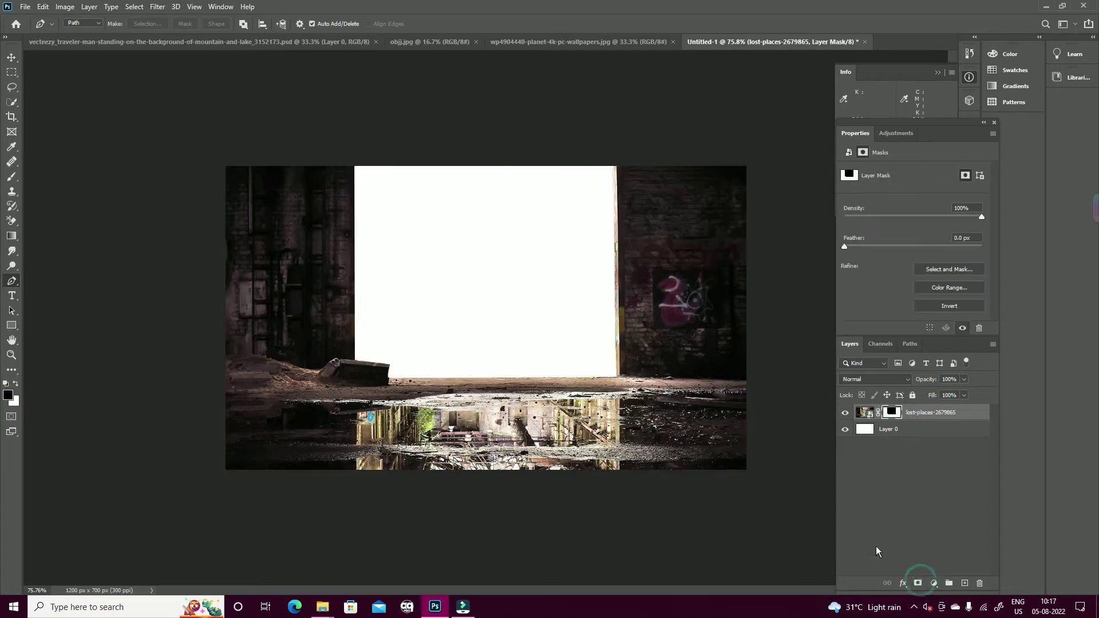
# Bring the planet wallpaper into the factory document as a new layer
pyautogui.click(613, 41)
pyautogui.press('v')
pyautogui.click(537, 305)
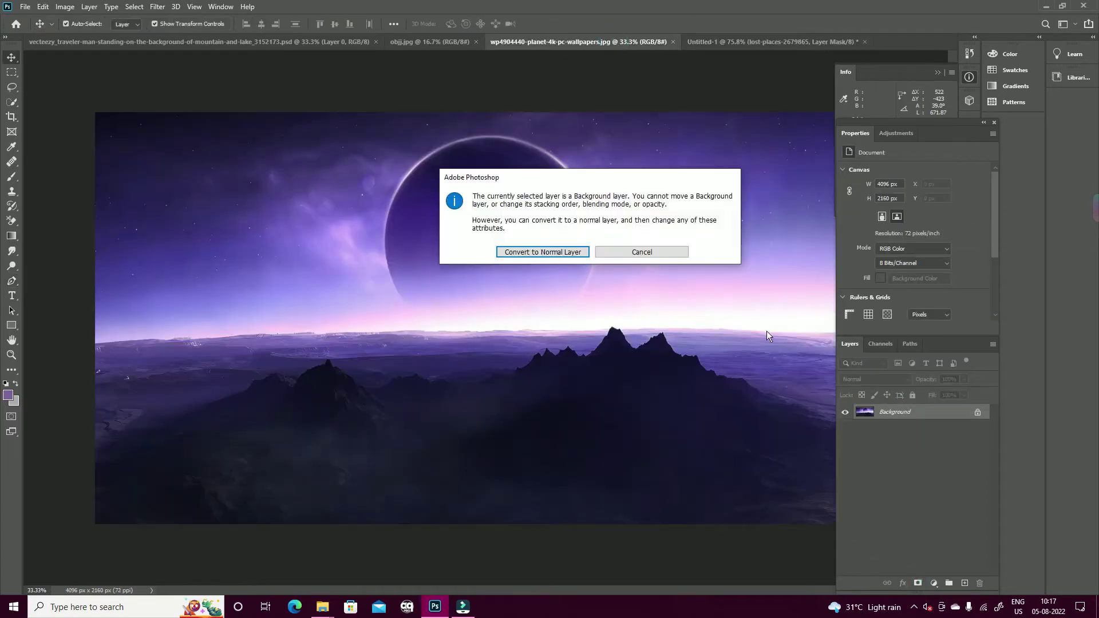
pyautogui.click(545, 250)
pyautogui.moveTo(917, 403)
pyautogui.mouseDown()
pyautogui.moveTo(343, 318)
pyautogui.moveTo(359, 328)
pyautogui.mouseUp()
# Resize the planet layer, place it below the factory layer, and shift it slightly left
pyautogui.hotkey('ctrl', 't')
pyautogui.hotkey('ctrl', '0')
pyautogui.press('Return')
pyautogui.hotkey('ctrl', '0')
pyautogui.hotkey('ctrl', '[')
pyautogui.moveTo(546, 280); pyautogui.dragTo(528, 280)
pyautogui.click(523, 503)
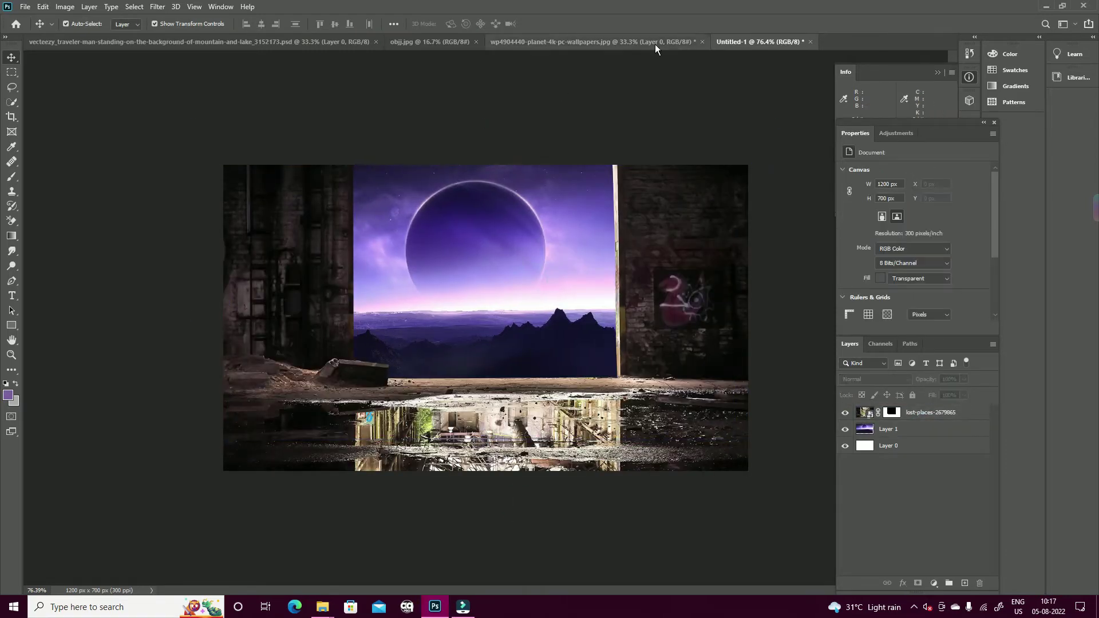
pyautogui.click(655, 42)
# Bring the tiled floor image into the factory document and shrink it to about a quarter
pyautogui.click(701, 43)
pyautogui.click(429, 41)
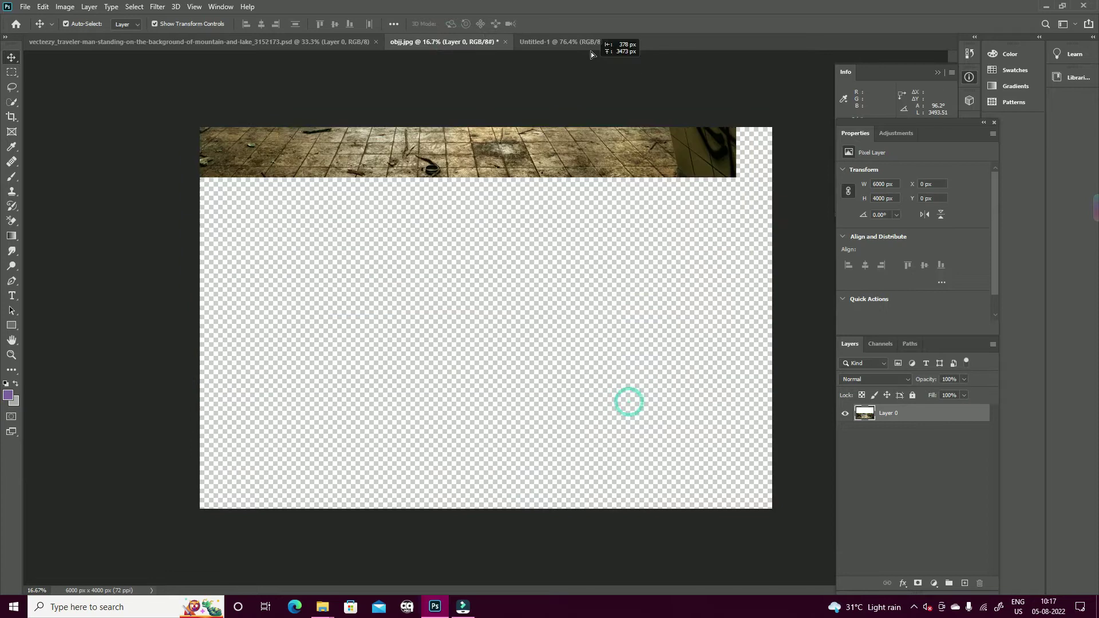
pyautogui.moveTo(596, 343); pyautogui.dragTo(501, 399)
pyautogui.hotkey('ctrl', 't')
pyautogui.hotkey('ctrl', '0')
pyautogui.moveTo(201, 331)
pyautogui.mouseDown()
pyautogui.moveTo(383, 376)
pyautogui.moveTo(372, 350)
pyautogui.mouseUp()
pyautogui.press('Return')
# Mask the floor layer and brush away its white area and the edge near the platform
pyautogui.click(917, 583)
pyautogui.press('b')
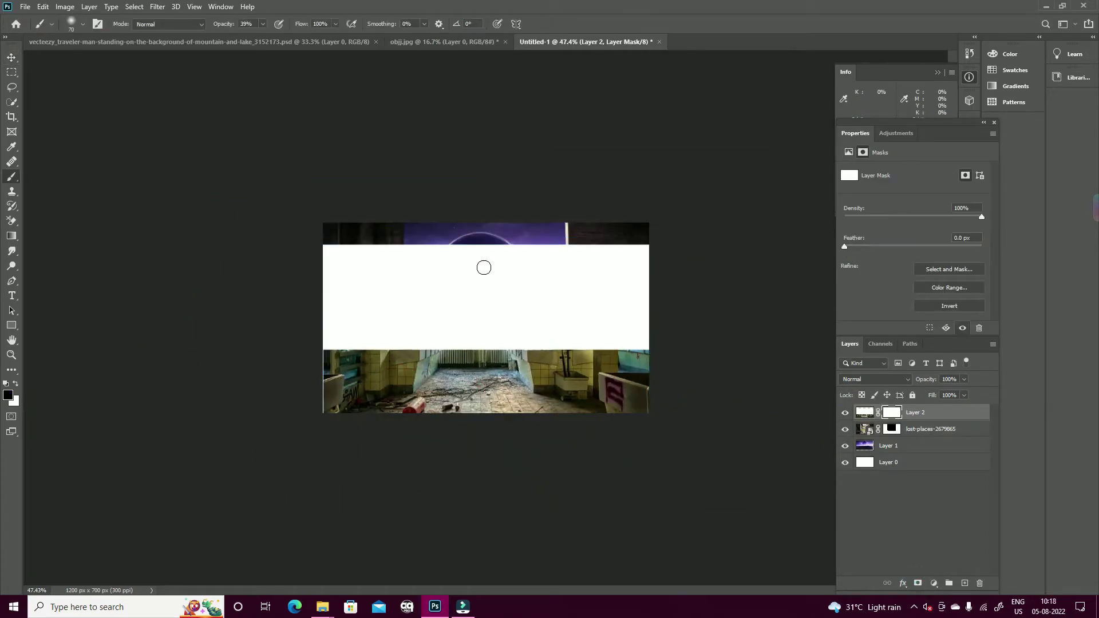
pyautogui.moveTo(489, 250); pyautogui.dragTo(492, 321)
pyautogui.scroll(3, 492, 309)
pyautogui.scroll(3, 510, 308)
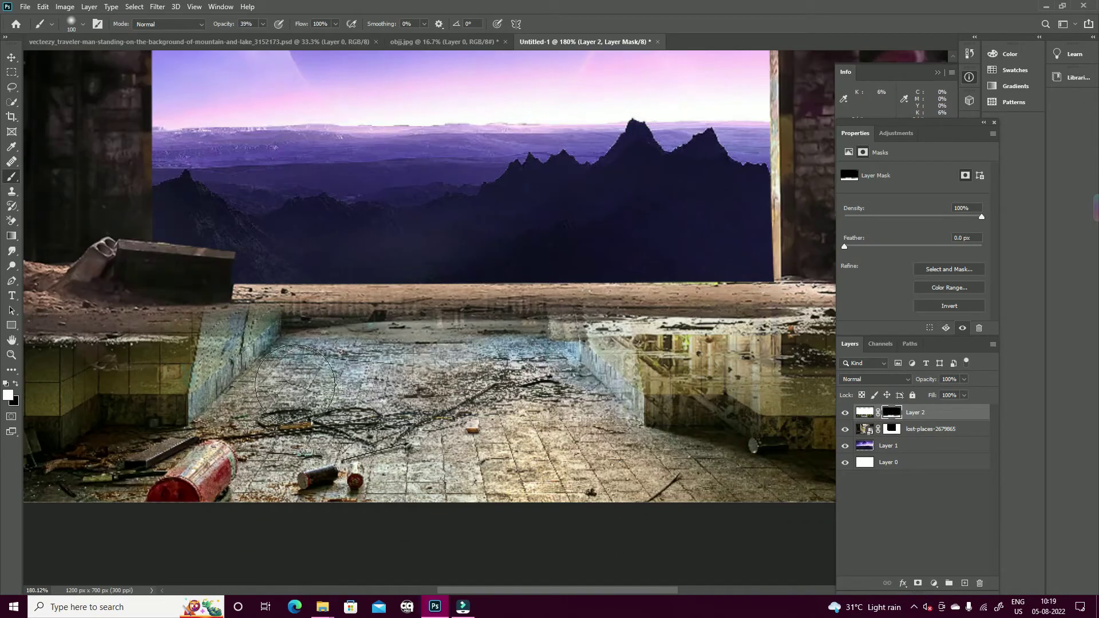
pyautogui.scroll(-5, 469, 493)
pyautogui.press('x')
pyautogui.press('x')
pyautogui.moveTo(326, 369); pyautogui.dragTo(320, 343)
# Shrink the mask brush and lower its opacity for subtler blending
pyautogui.scroll(3, 344, 332)
pyautogui.scroll(2, 516, 343)
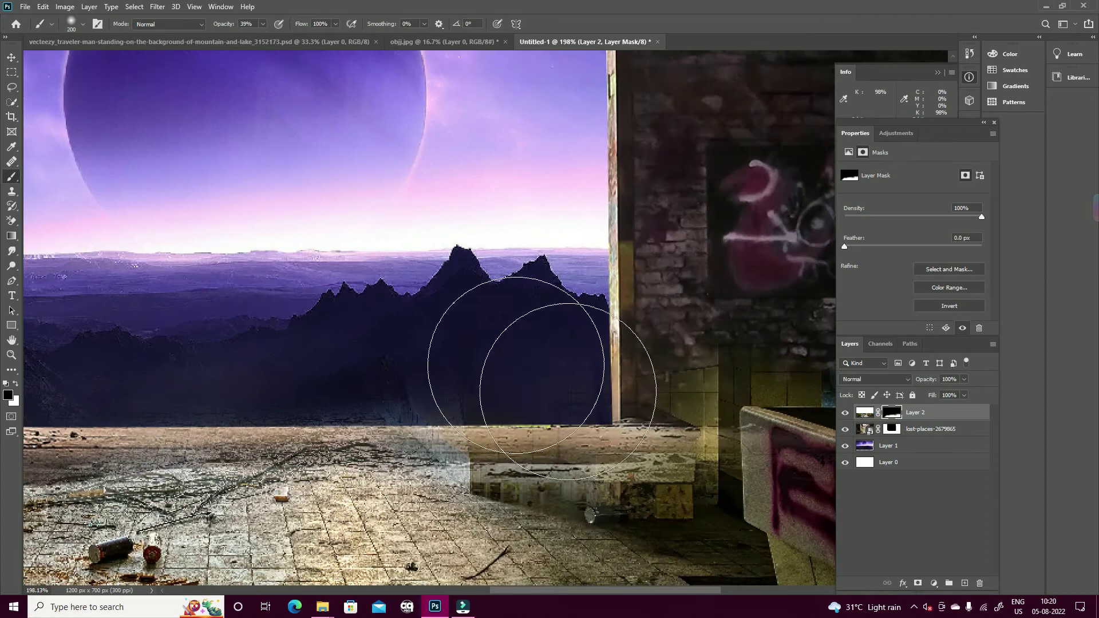
pyautogui.scroll(2, 648, 484)
pyautogui.press(']')
pyautogui.press(']')
pyautogui.press(']')
pyautogui.scroll(2, 634, 288)
pyautogui.press('[')
pyautogui.press('[')
pyautogui.press('[')
pyautogui.scroll(-5, 584, 521)
pyautogui.scroll(5, 147, 430)
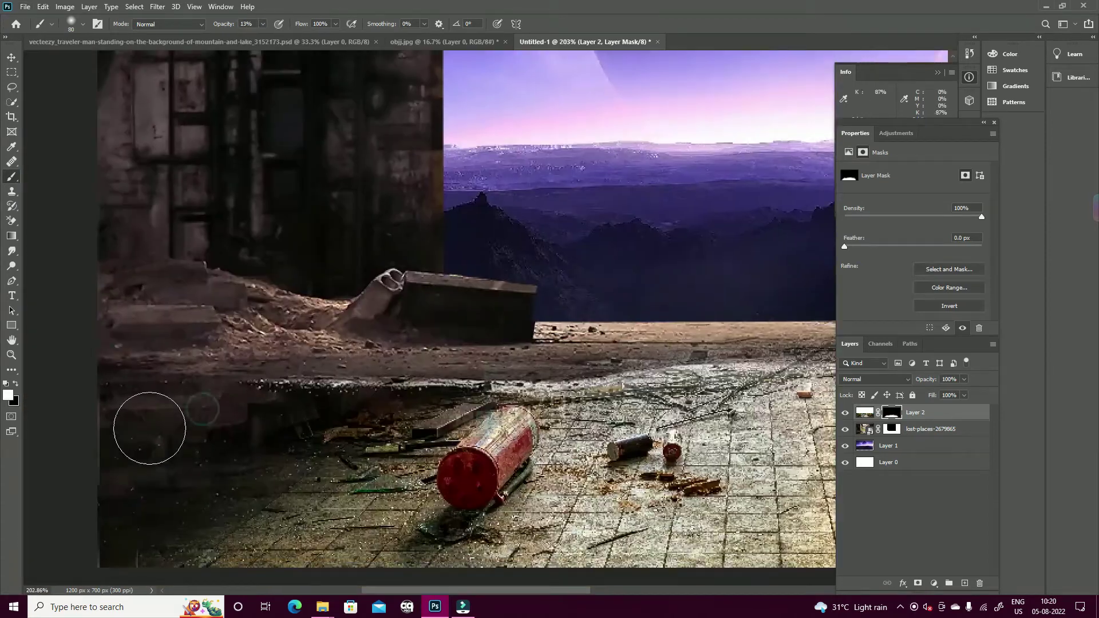
pyautogui.press('x')
pyautogui.press('1')
pyautogui.press('3')
pyautogui.scroll(-5, 700, 489)
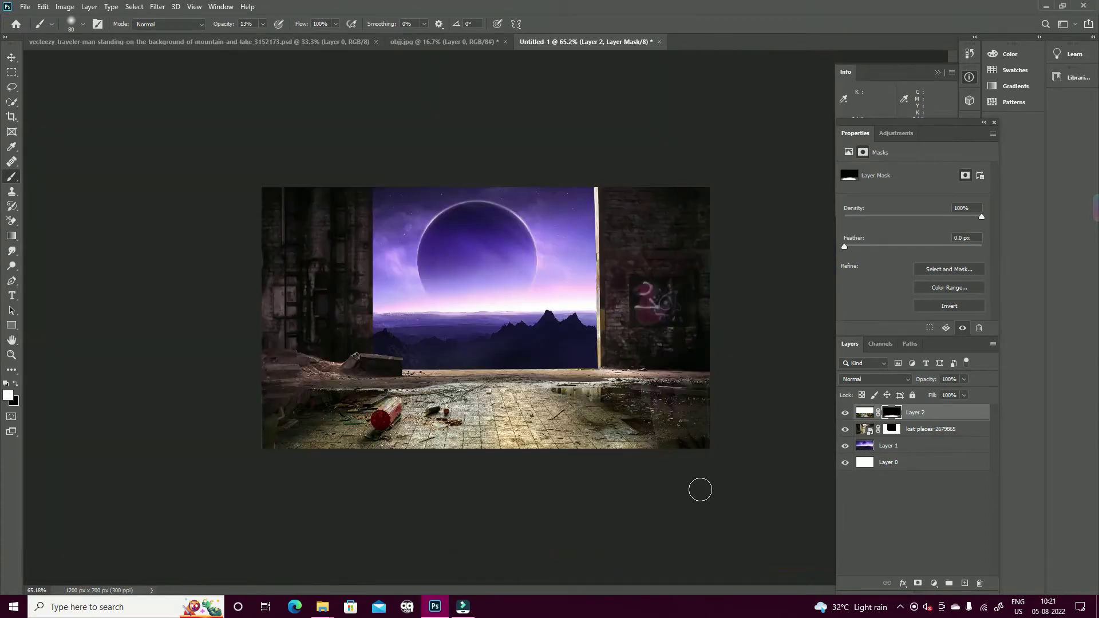
# Keep the floor on Normal blending and softly blend around the red can with 80% black
pyautogui.click(891, 379)
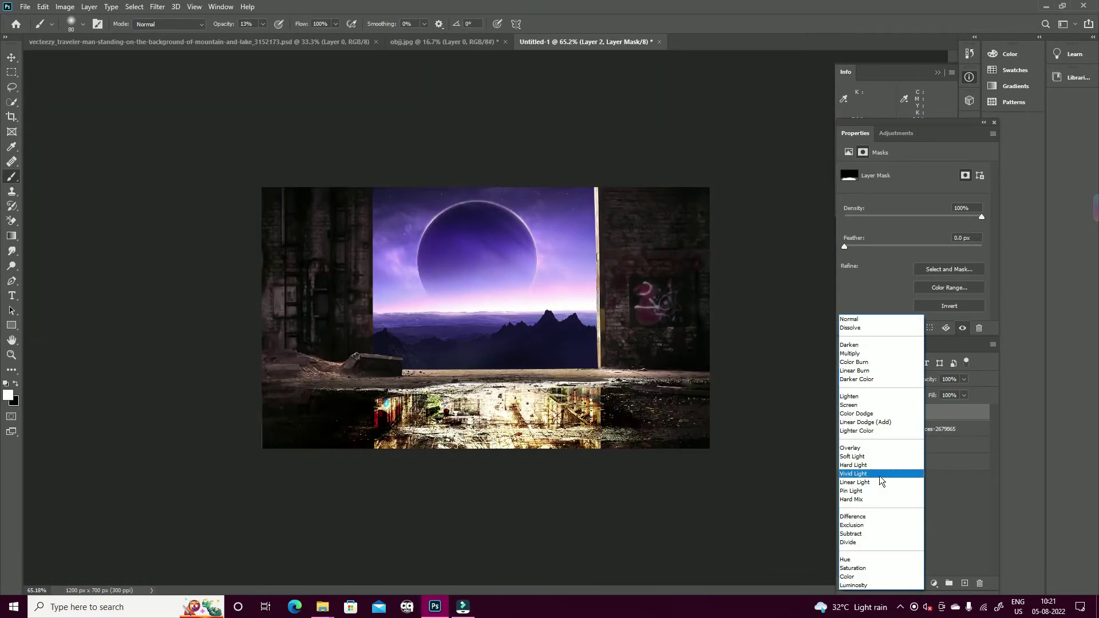
pyautogui.click(849, 319)
pyautogui.scroll(5, 304, 432)
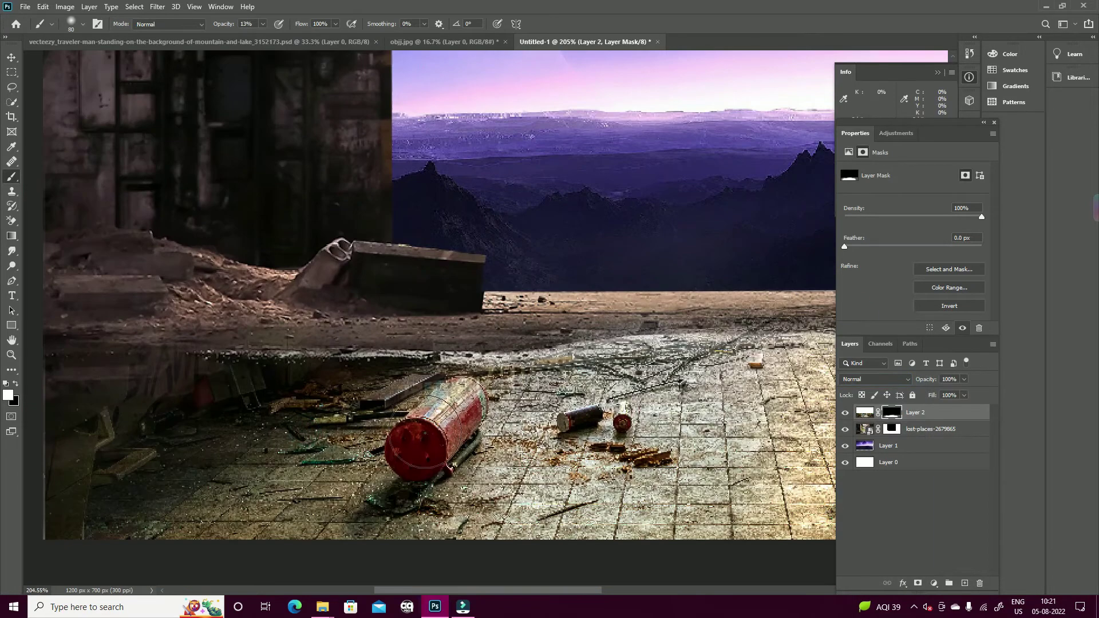
pyautogui.press('8')
pyautogui.press('x')
pyautogui.moveTo(423, 435); pyautogui.dragTo(455, 427)
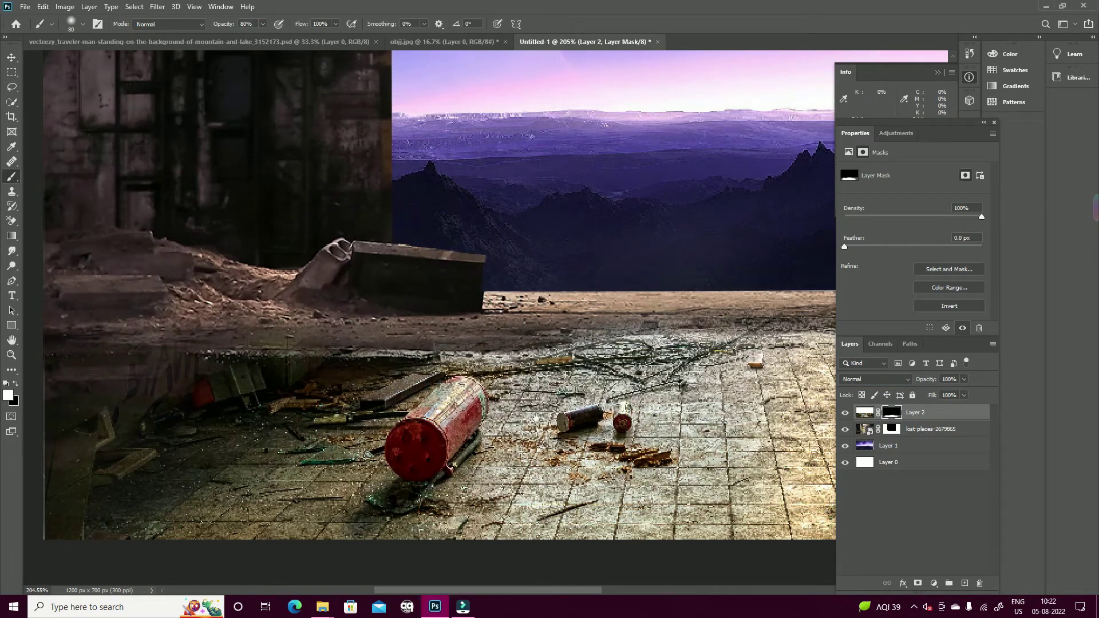
# Add an Exposure adjustment above the factory layer that darkens the whole composition
pyautogui.scroll(-5, 515, 343)
pyautogui.click(930, 429)
pyautogui.click(934, 583)
pyautogui.click(951, 458)
pyautogui.moveTo(913, 196); pyautogui.dragTo(890, 200)
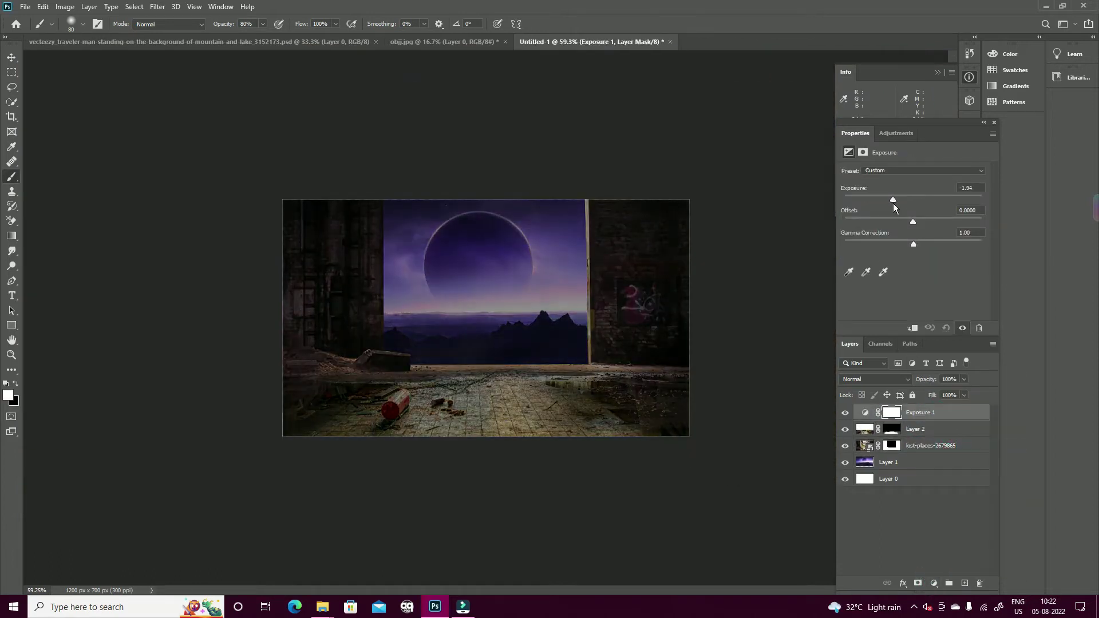
pyautogui.moveTo(913, 243); pyautogui.dragTo(915, 246)
# Add a Levels adjustment, lowering the white input to brighten the image
pyautogui.click(934, 583)
pyautogui.click(947, 430)
pyautogui.moveTo(983, 254); pyautogui.dragTo(942, 255)
pyautogui.moveTo(861, 254); pyautogui.dragTo(864, 256)
# Add a colorized Hue/Saturation tint clipped to Levels, shifted to a saturated teal-purple
pyautogui.click(933, 583)
pyautogui.click(953, 477)
pyautogui.moveTo(915, 215)
pyautogui.mouseDown()
pyautogui.moveTo(902, 214)
pyautogui.moveTo(936, 236)
pyautogui.mouseUp()
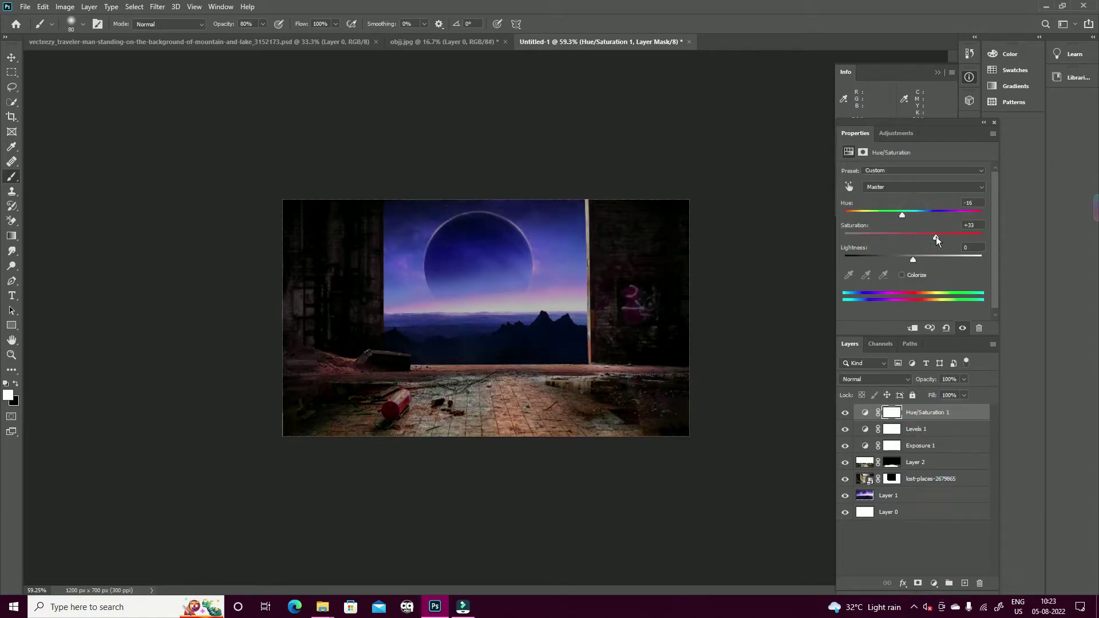
pyautogui.click(902, 275)
pyautogui.moveTo(844, 215); pyautogui.dragTo(953, 216)
pyautogui.moveTo(879, 237); pyautogui.dragTo(904, 238)
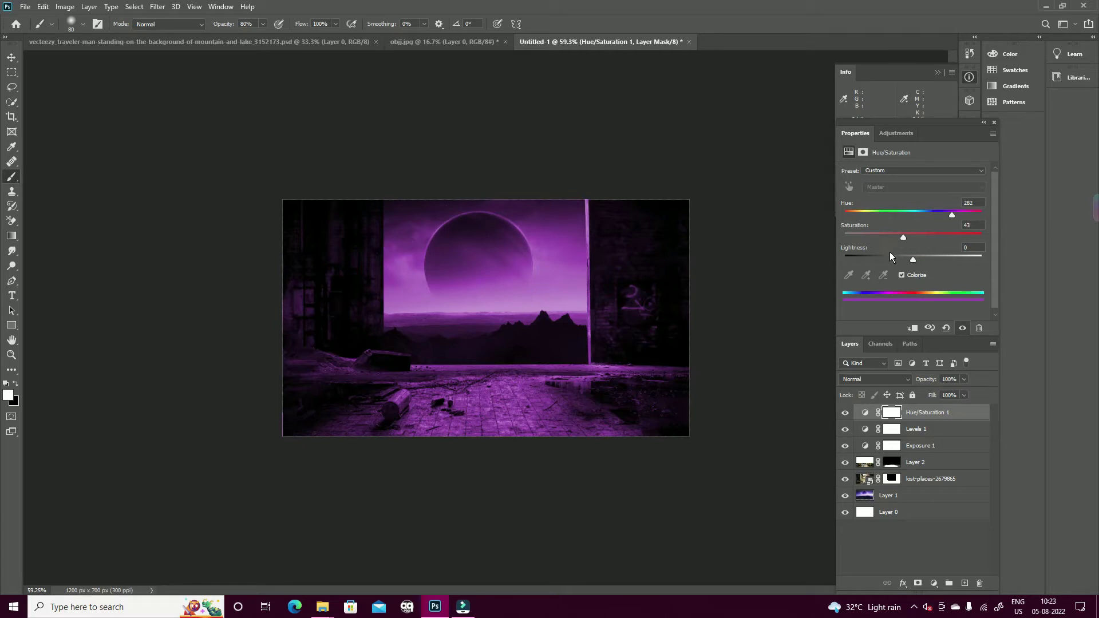
pyautogui.click(913, 328)
pyautogui.moveTo(943, 220); pyautogui.dragTo(922, 219)
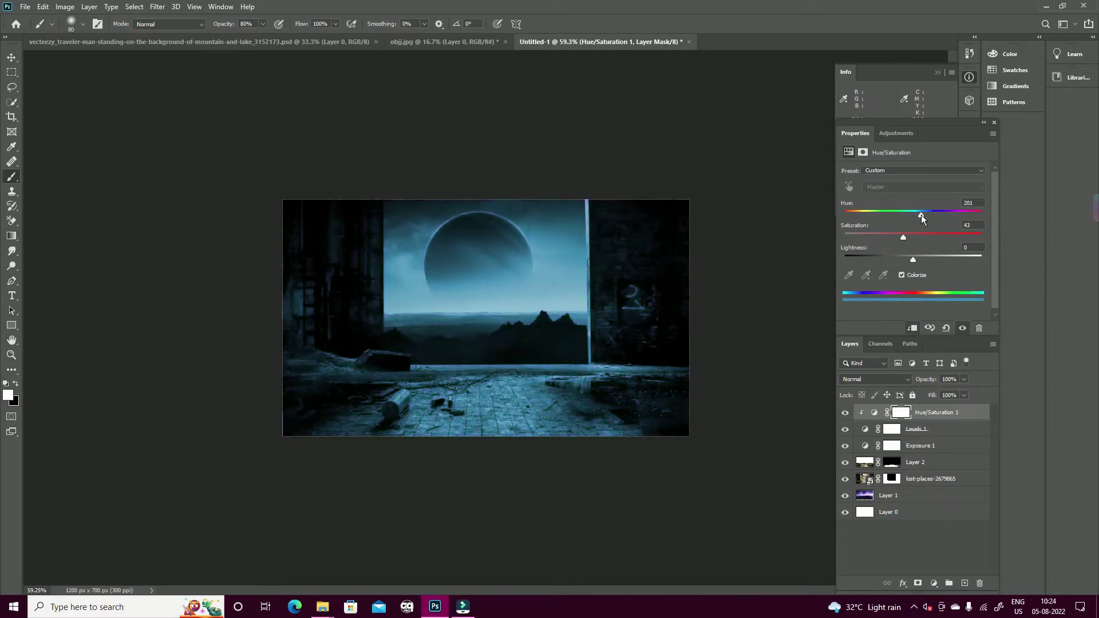
# Invert the tint's mask to black and set the brush to 11% opacity
pyautogui.click(902, 412)
pyautogui.hotkey('ctrl', 'i')
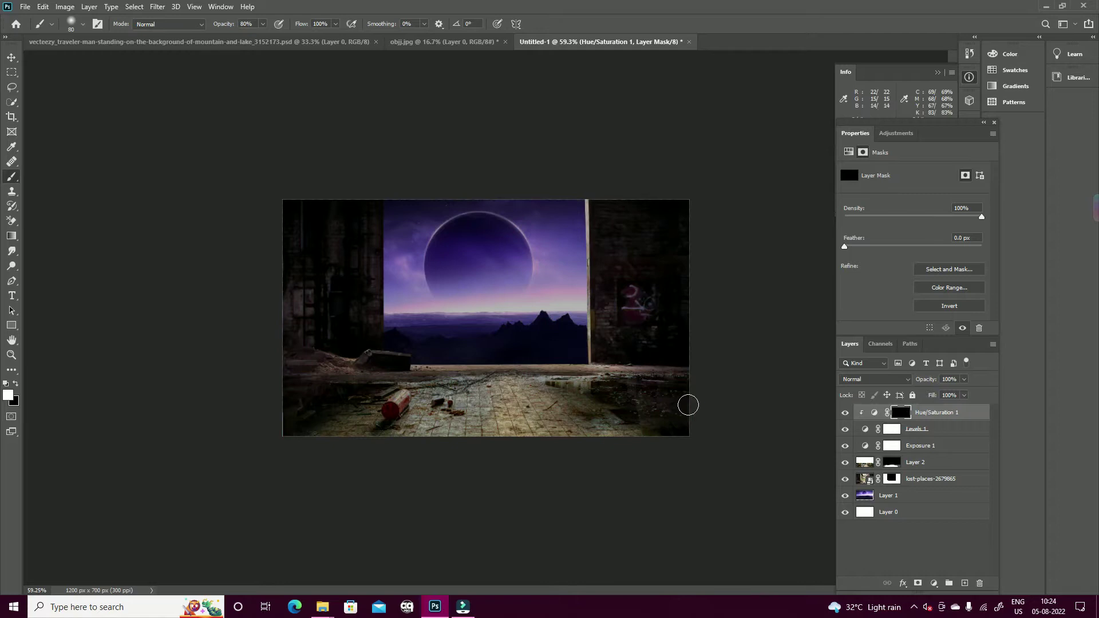
pyautogui.moveTo(262, 25); pyautogui.dragTo(220, 39)
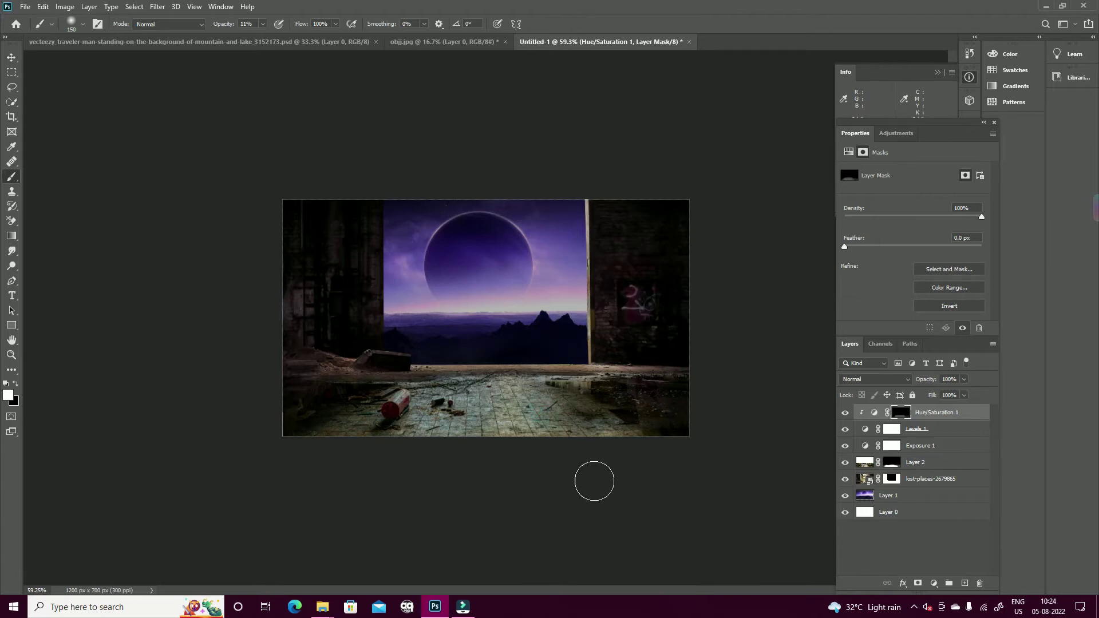
pyautogui.scroll(5, 467, 389)
pyautogui.scroll(-2, 493, 378)
pyautogui.scroll(-1, 492, 378)
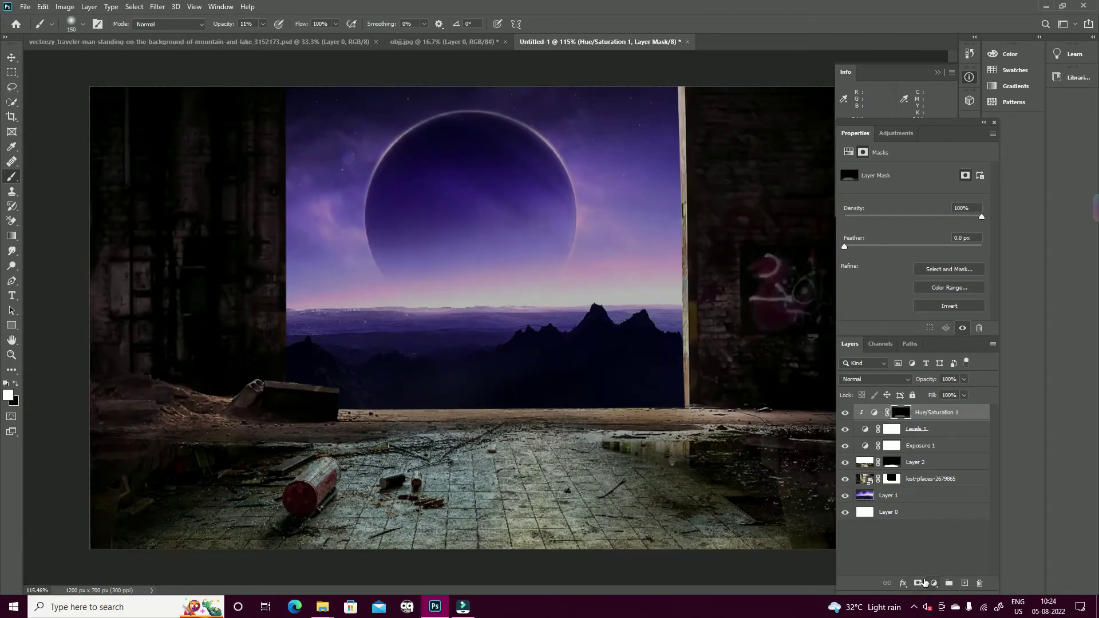
pyautogui.scroll(-2, 735, 480)
pyautogui.click(935, 584)
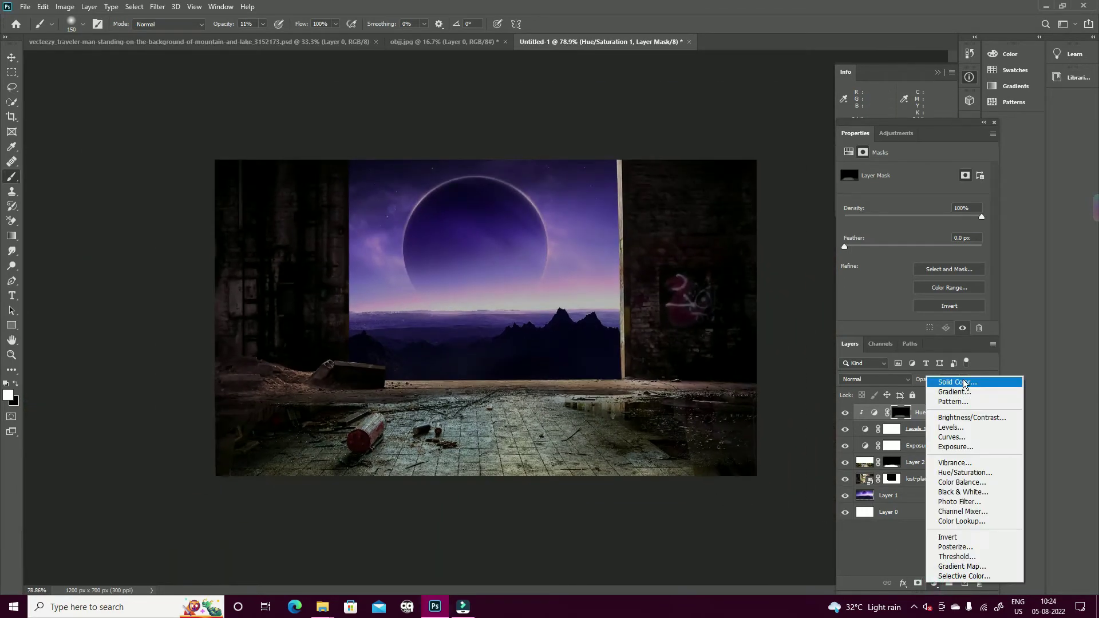
# Add a vivid purple Solid Color fill with an inverted mask and paint it onto the doorway pole top
pyautogui.click(965, 383)
pyautogui.click(880, 374)
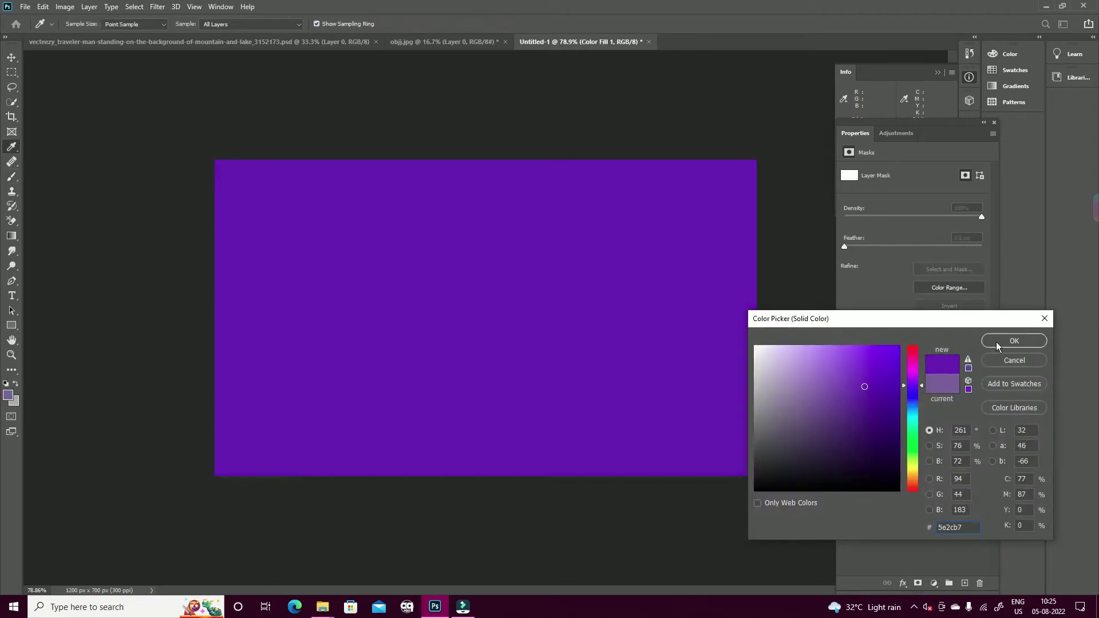
pyautogui.click(997, 346)
pyautogui.hotkey('ctrl', 'i')
pyautogui.press('b')
pyautogui.scroll(5, 821, 355)
pyautogui.press('[')
pyautogui.press('[')
pyautogui.press('[')
pyautogui.moveTo(525, 191); pyautogui.dragTo(526, 155)
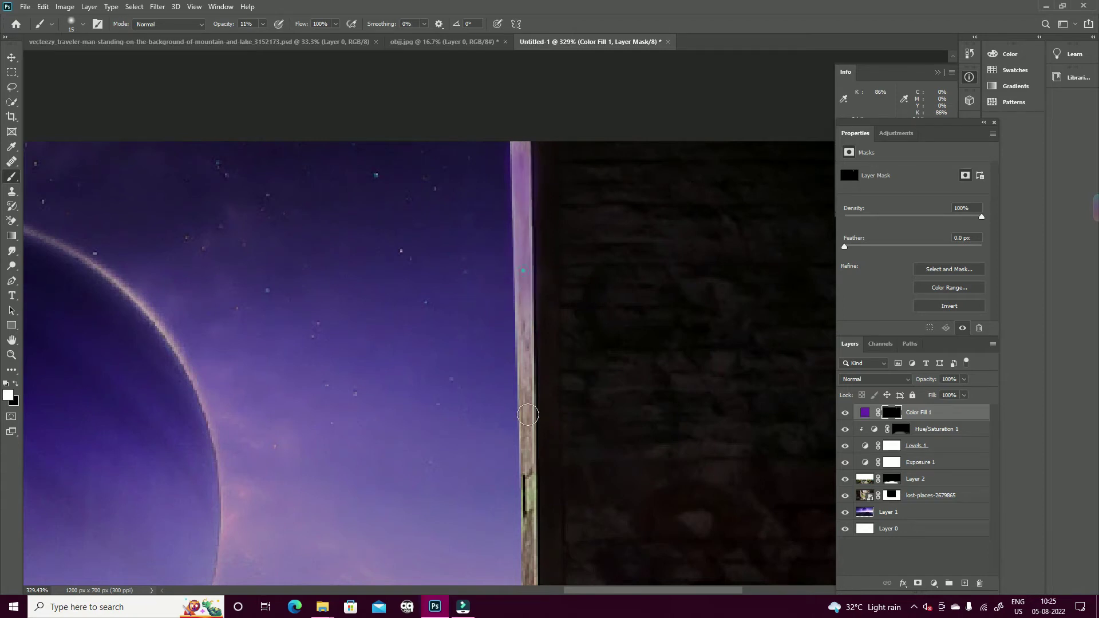
# Paint the purple tint along the left of the floor strip under the horizon
pyautogui.scroll(-3, 564, 415)
pyautogui.scroll(-4, 562, 444)
pyautogui.scroll(-5, 537, 532)
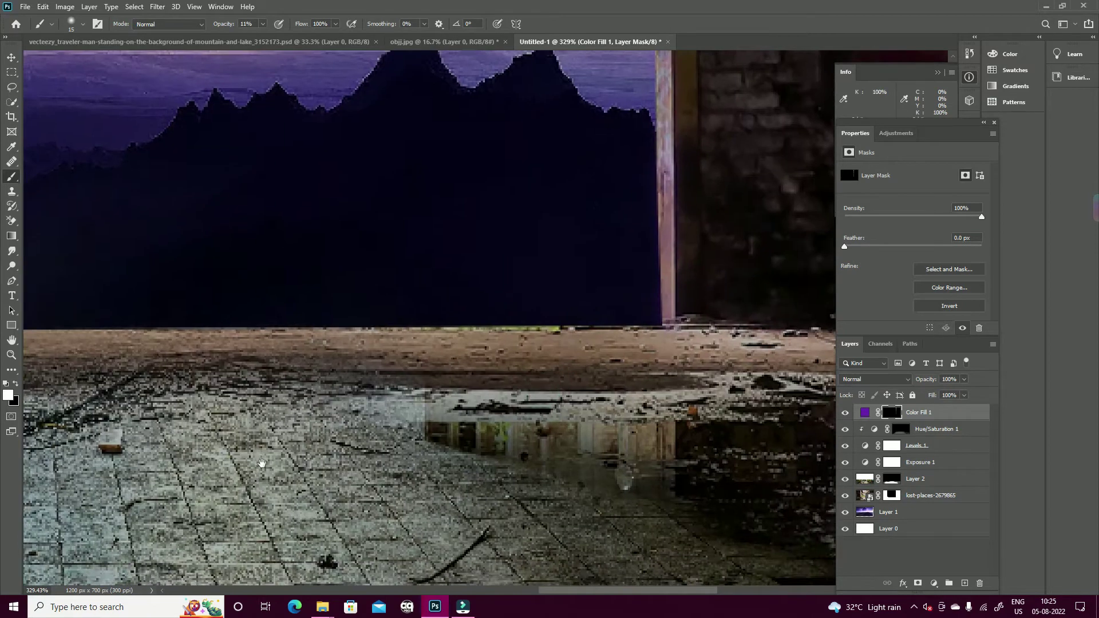
pyautogui.hscroll(-2, 515, 527)
pyautogui.hscroll(-3, 487, 521)
pyautogui.hscroll(-3, 456, 516)
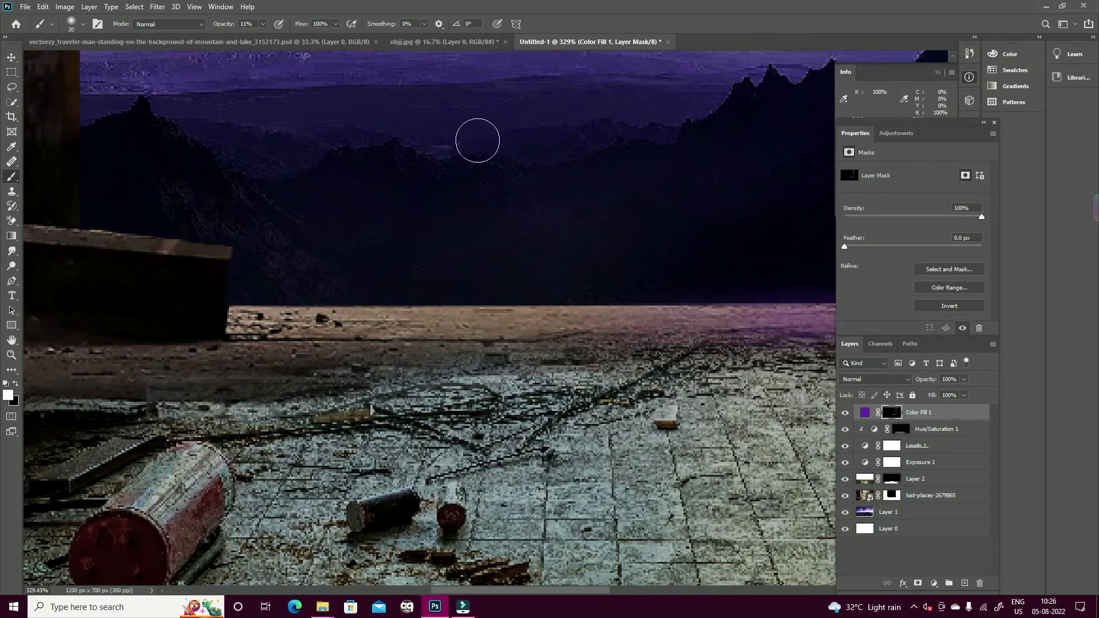
pyautogui.moveTo(240, 312); pyautogui.dragTo(385, 308)
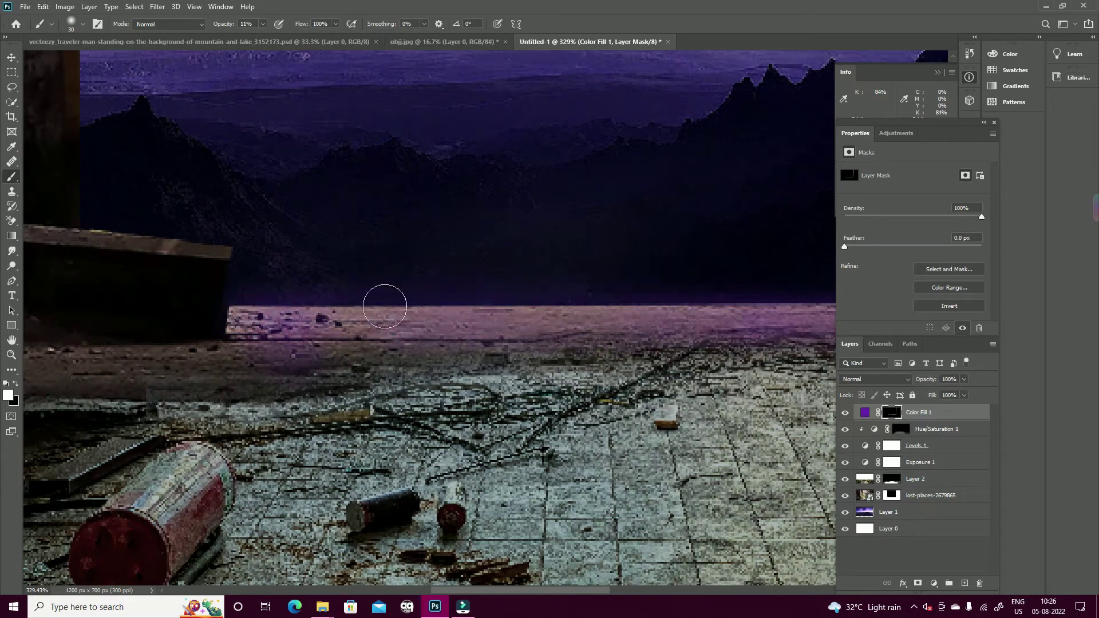
# Resize the mask brush and make its strokes much fainter
pyautogui.scroll(2, 385, 307)
pyautogui.scroll(10, 157, 380)
pyautogui.hscroll(-2, 232, 265)
pyautogui.scroll(-3, 225, 308)
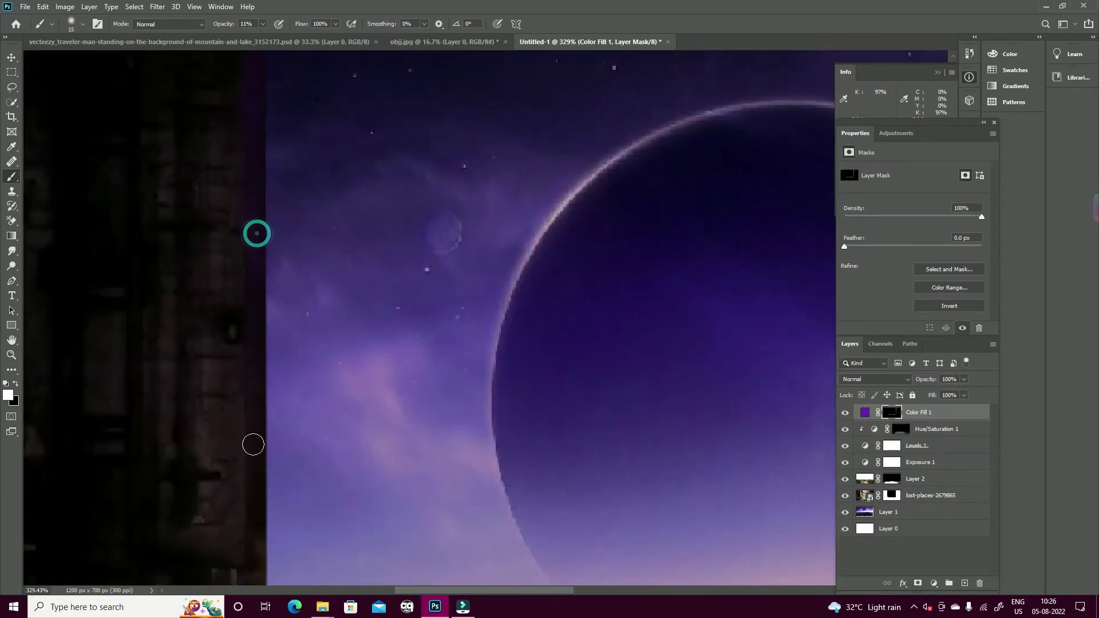
pyautogui.scroll(-3, 250, 445)
pyautogui.scroll(-3, 275, 451)
pyautogui.scroll(-8, 422, 386)
pyautogui.press(']')
pyautogui.moveTo(265, 26); pyautogui.dragTo(253, 36)
pyautogui.press(']')
pyautogui.press(']')
pyautogui.press(']')
pyautogui.scroll(3, 310, 448)
pyautogui.press('[')
pyautogui.press('[')
pyautogui.scroll(-4, 437, 326)
# Add a strong Exposure brightening with an inverted mask and paint a glow along the horizon
pyautogui.click(933, 582)
pyautogui.click(955, 446)
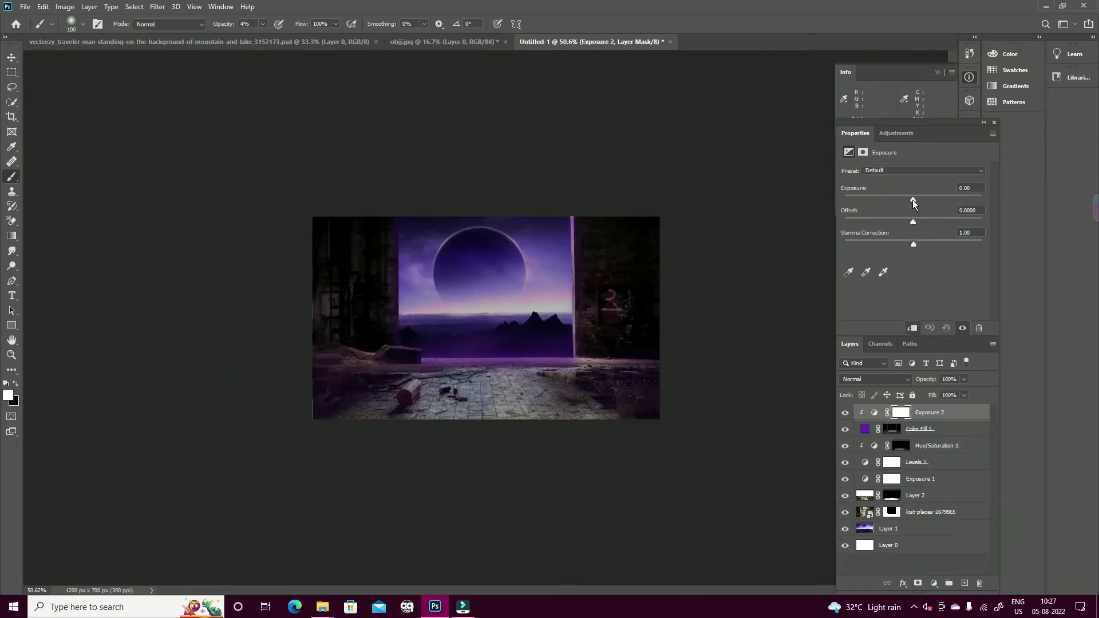
pyautogui.moveTo(914, 196); pyautogui.dragTo(946, 198)
pyautogui.hotkey('ctrl', 'i')
pyautogui.click(901, 413)
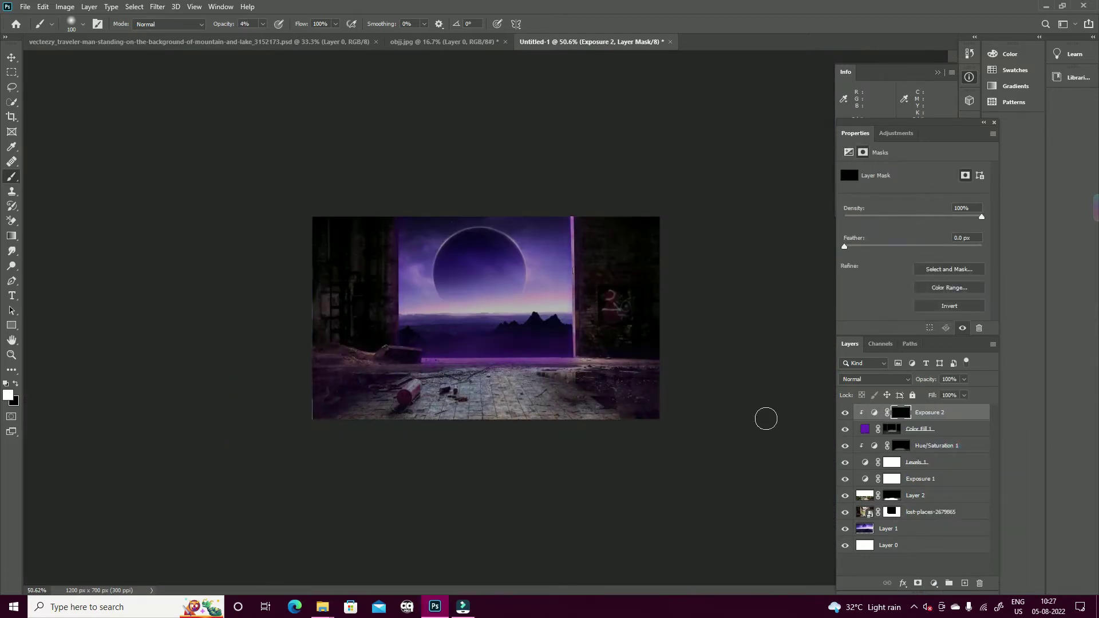
pyautogui.moveTo(448, 358); pyautogui.dragTo(463, 358)
# Enlarge the brush, raise its strength, and select the purple sky layer
pyautogui.press(']')
pyautogui.press(']')
pyautogui.press('1')
pyautogui.press('4')
pyautogui.press('4')
pyautogui.press('8')
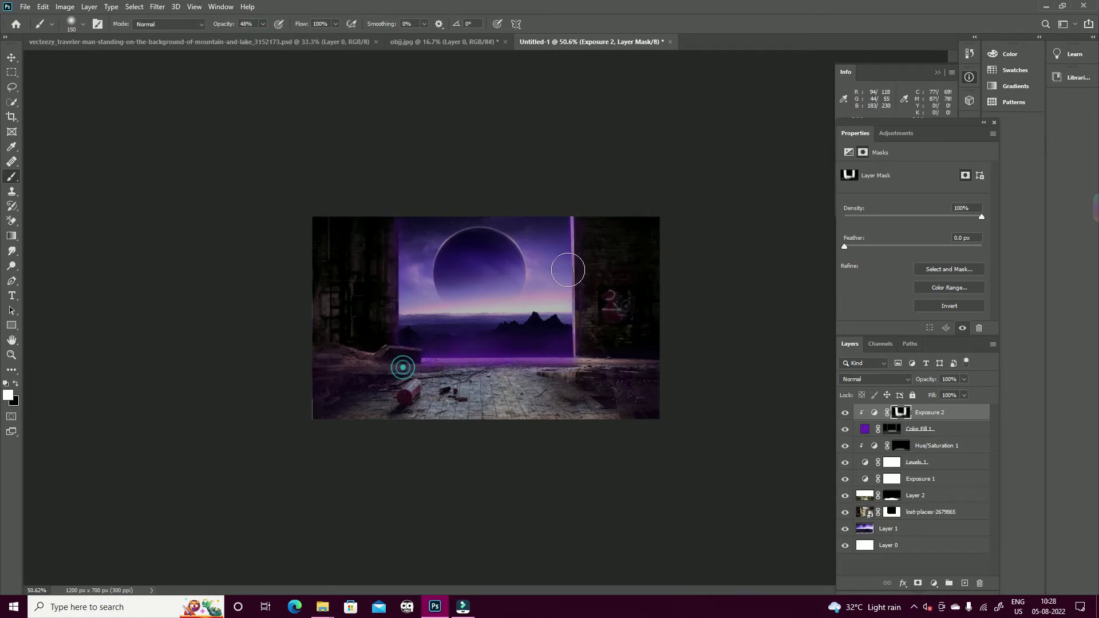
pyautogui.click(902, 530)
pyautogui.click(933, 583)
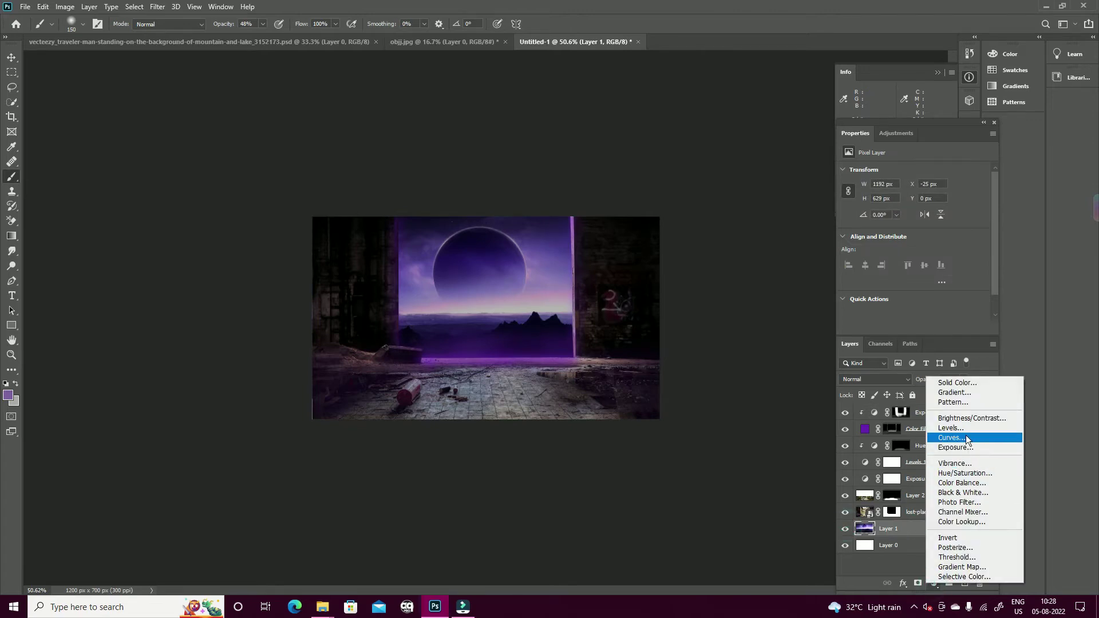
# Paint over the planet with a large full-strength brush, keeping the sky on Normal blending
pyautogui.press('Escape')
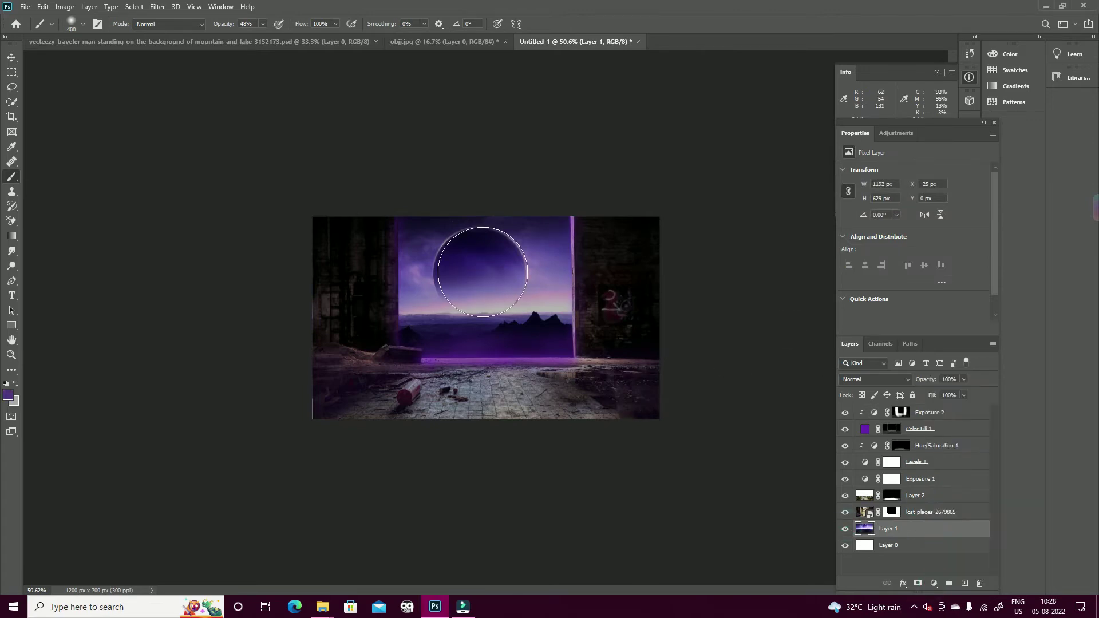
pyautogui.press(']')
pyautogui.press(']')
pyautogui.press(']')
pyautogui.press('0')
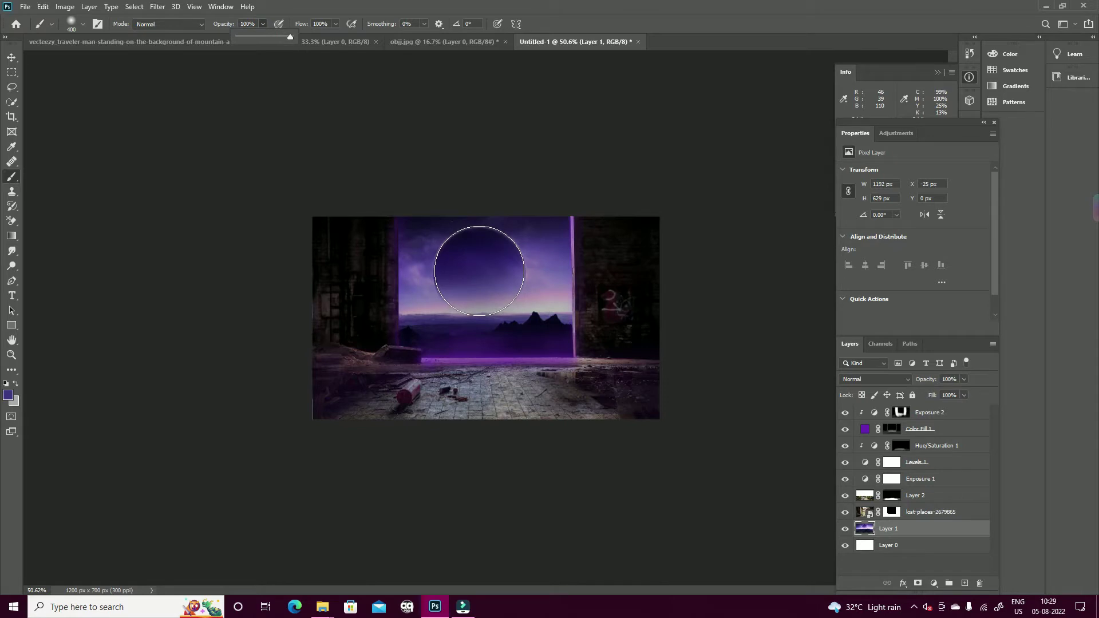
pyautogui.click(479, 271)
pyautogui.click(888, 379)
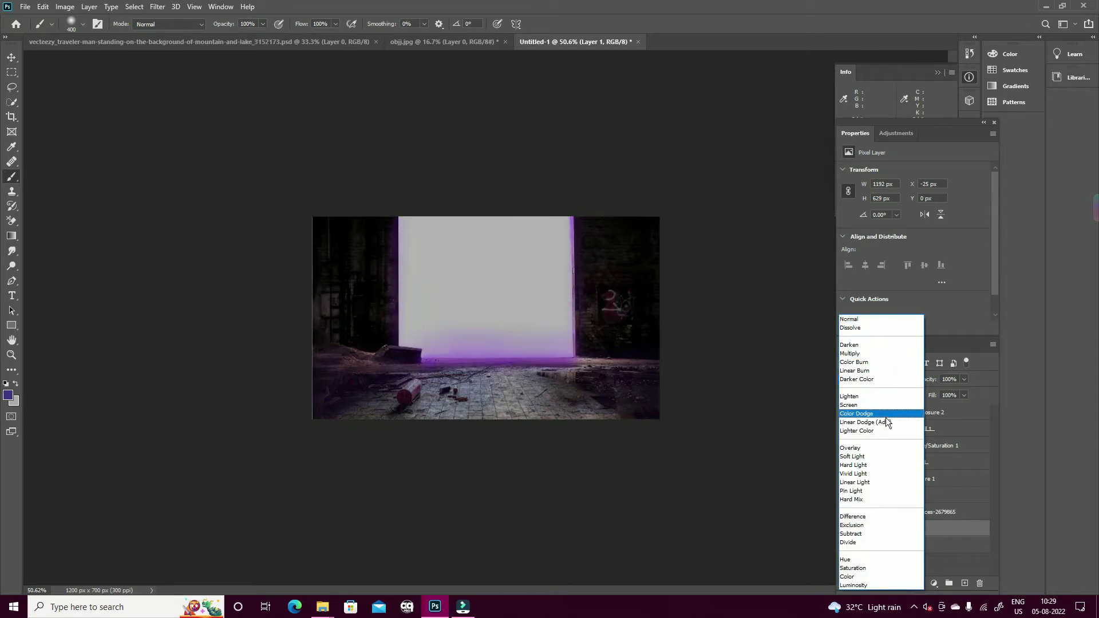
pyautogui.press('Escape')
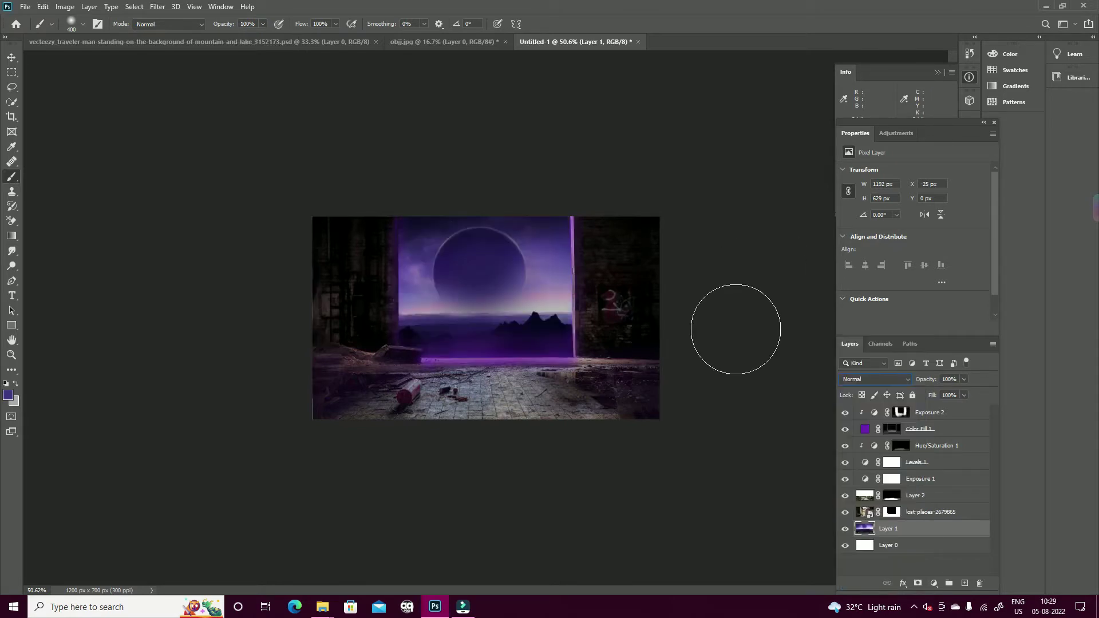
# Paste the planet onto a new layer blended with Linear Dodge (Add)
pyautogui.hotkey('ctrl', 'v')
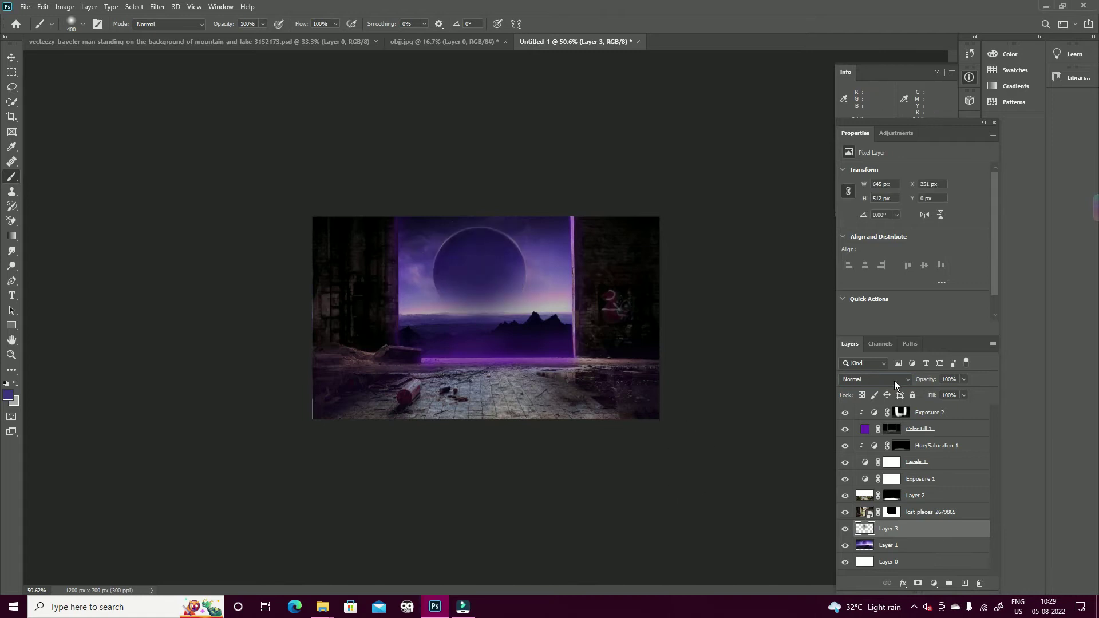
pyautogui.click(874, 379)
pyautogui.click(884, 414)
pyautogui.click(878, 380)
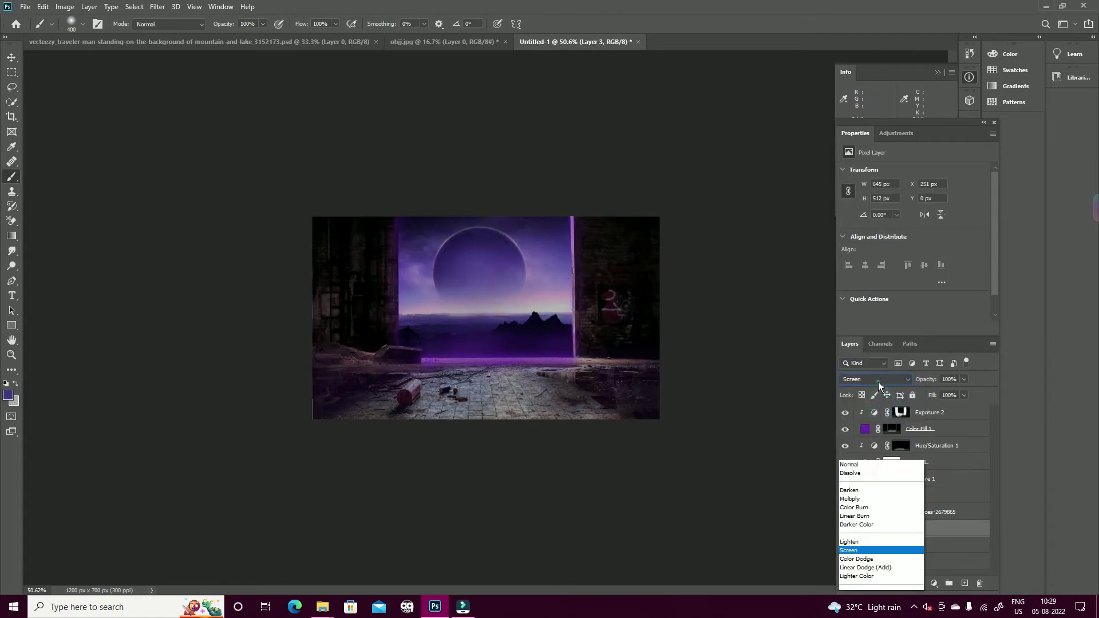
# Give the new planet layer a strengthened dark blue Outer Glow
pyautogui.click(870, 422)
pyautogui.click(903, 583)
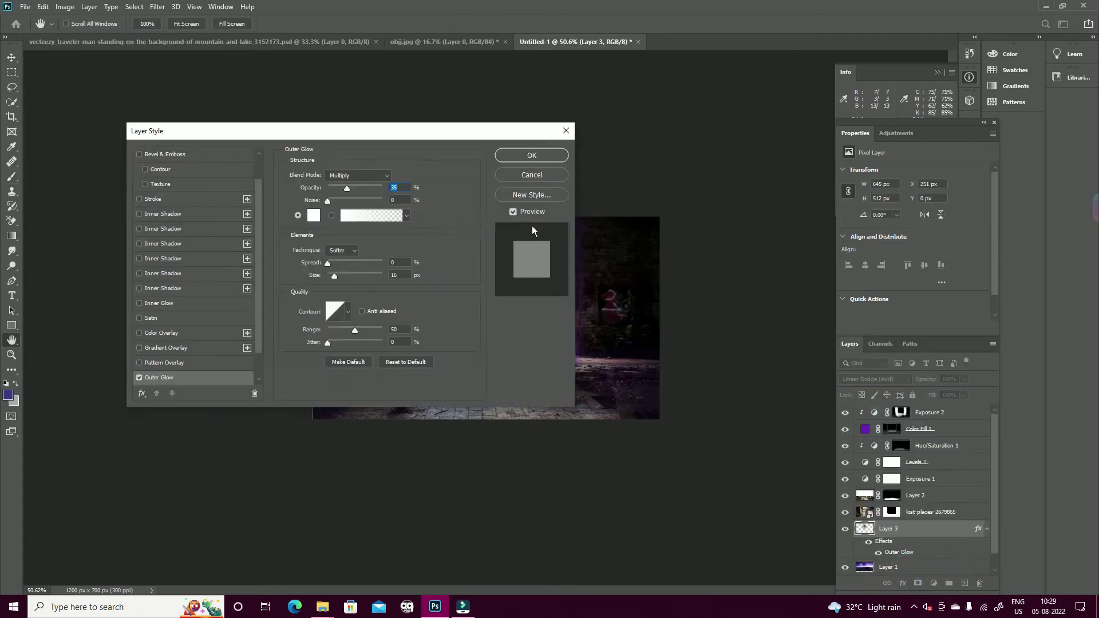
pyautogui.click(795, 218)
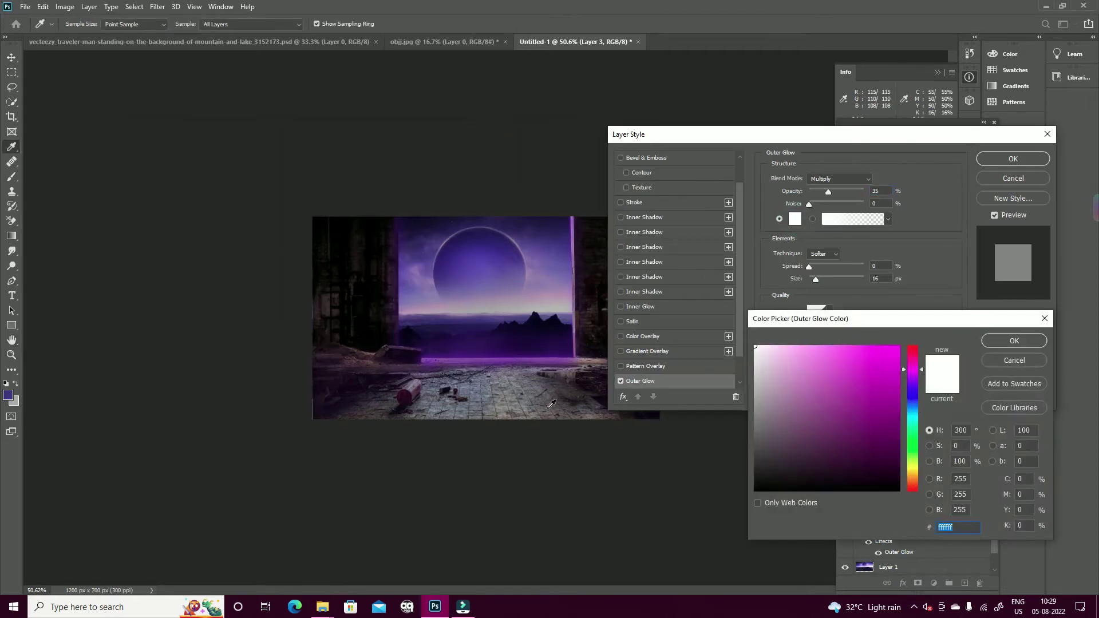
pyautogui.click(458, 275)
pyautogui.click(1014, 341)
pyautogui.moveTo(828, 192)
pyautogui.mouseDown()
pyautogui.moveTo(848, 195)
pyautogui.moveTo(823, 197)
pyautogui.mouseUp()
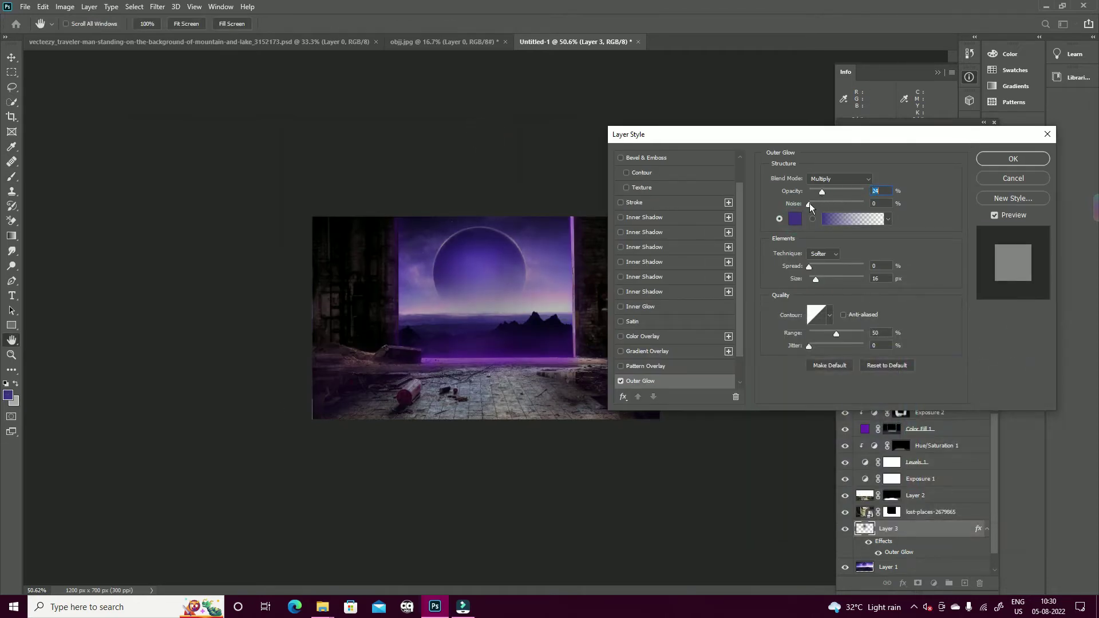
pyautogui.click(1013, 159)
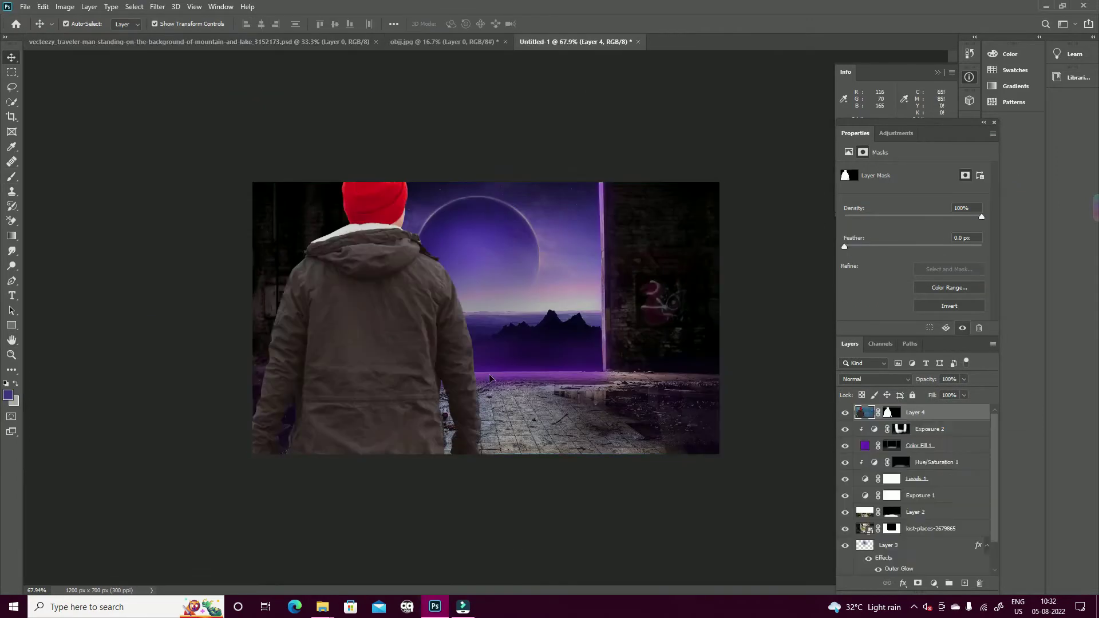
# Scale the traveler down and position him in the doorway
pyautogui.hotkey('ctrl', 't')
pyautogui.moveTo(778, 535); pyautogui.dragTo(611, 390)
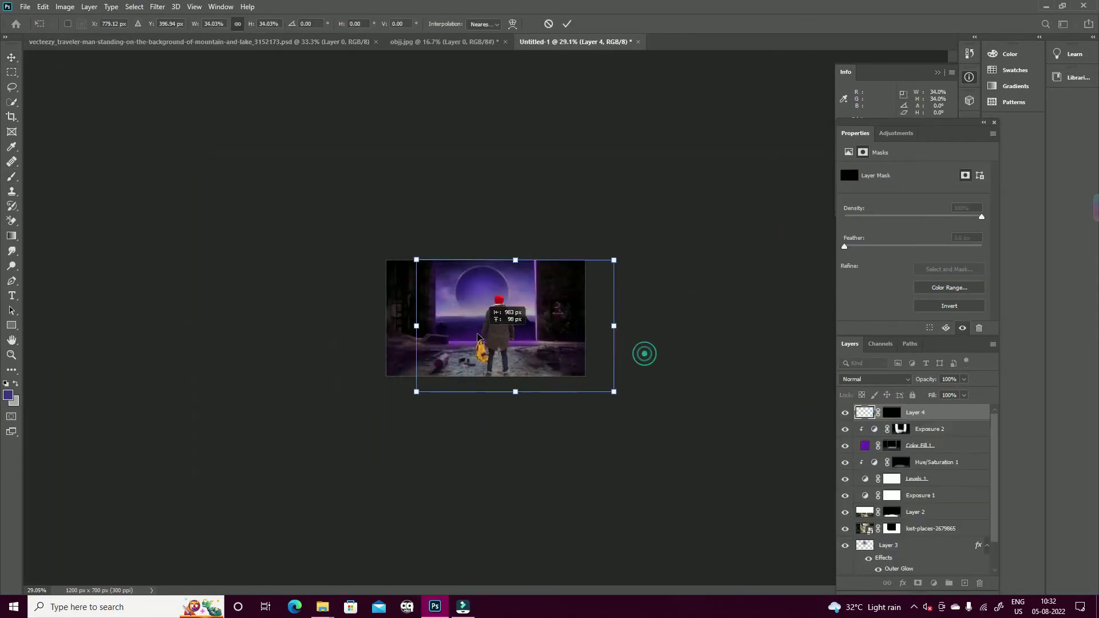
pyautogui.scroll(1, 502, 357)
pyautogui.moveTo(502, 357); pyautogui.dragTo(465, 343)
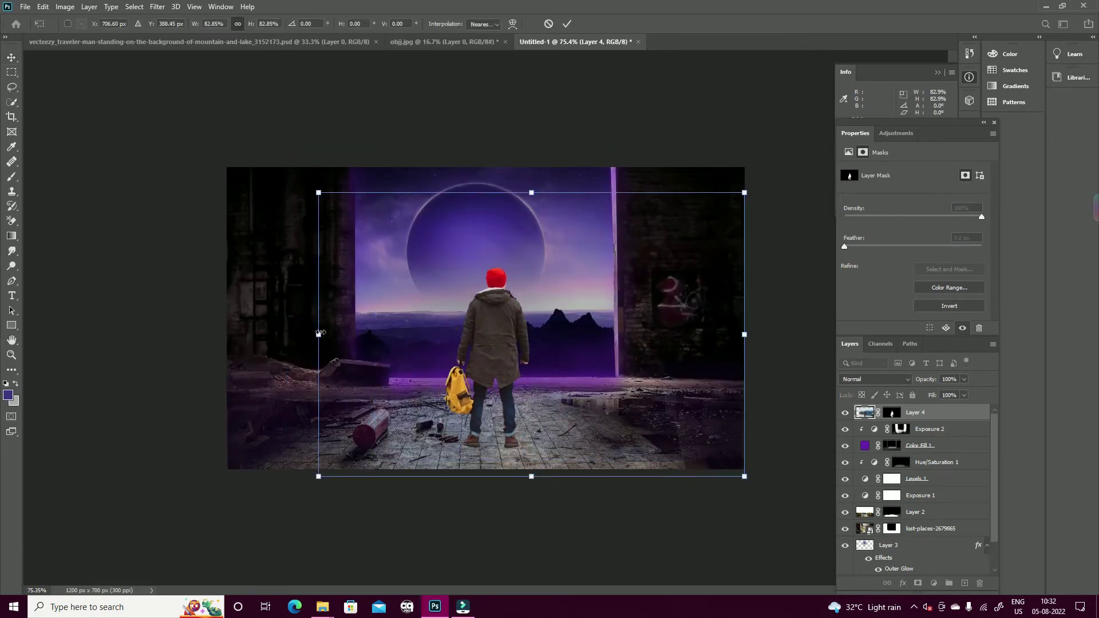
pyautogui.click(934, 583)
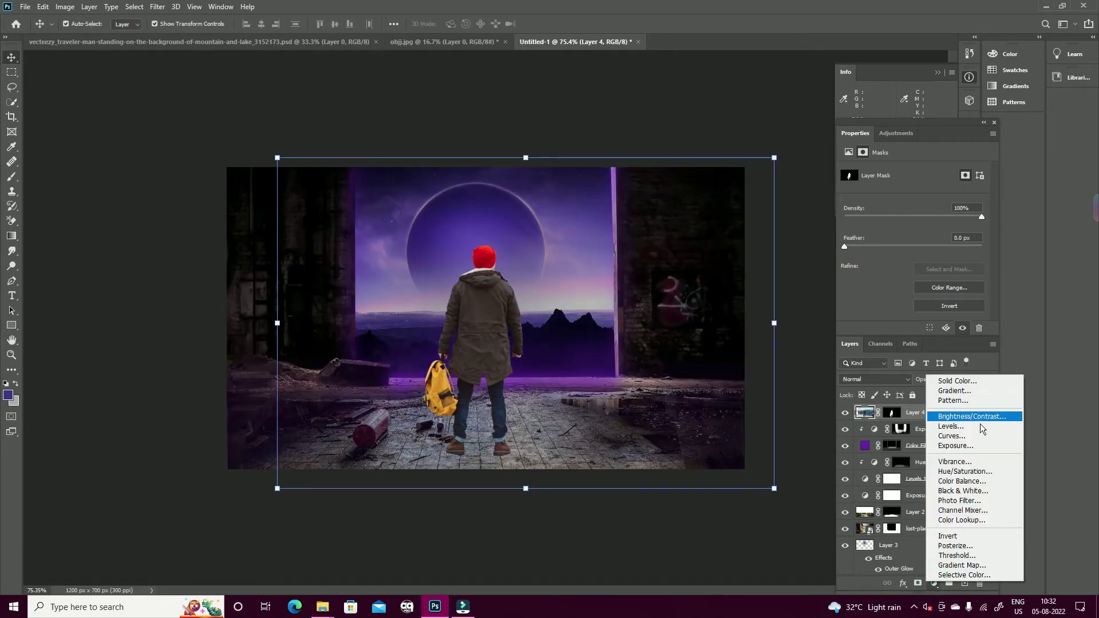
pyautogui.click(933, 446)
# Darken the traveler with a clipped Exposure layer and add a clipped, colorized Hue/Saturation layer
pyautogui.moveTo(913, 202); pyautogui.dragTo(893, 202)
pyautogui.click(912, 329)
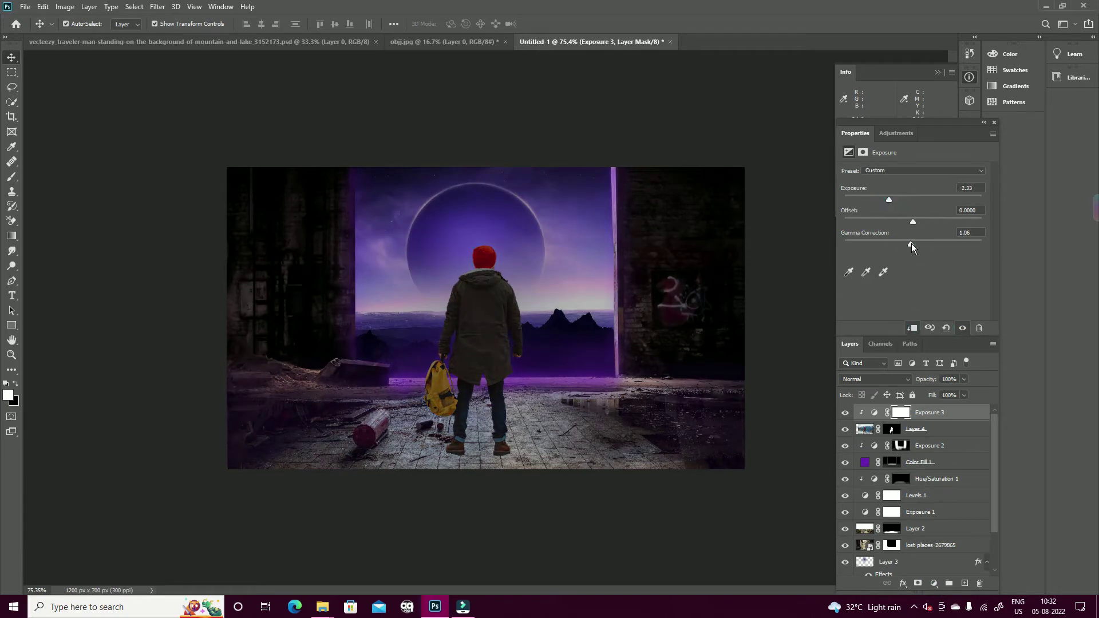
pyautogui.click(934, 583)
pyautogui.click(966, 471)
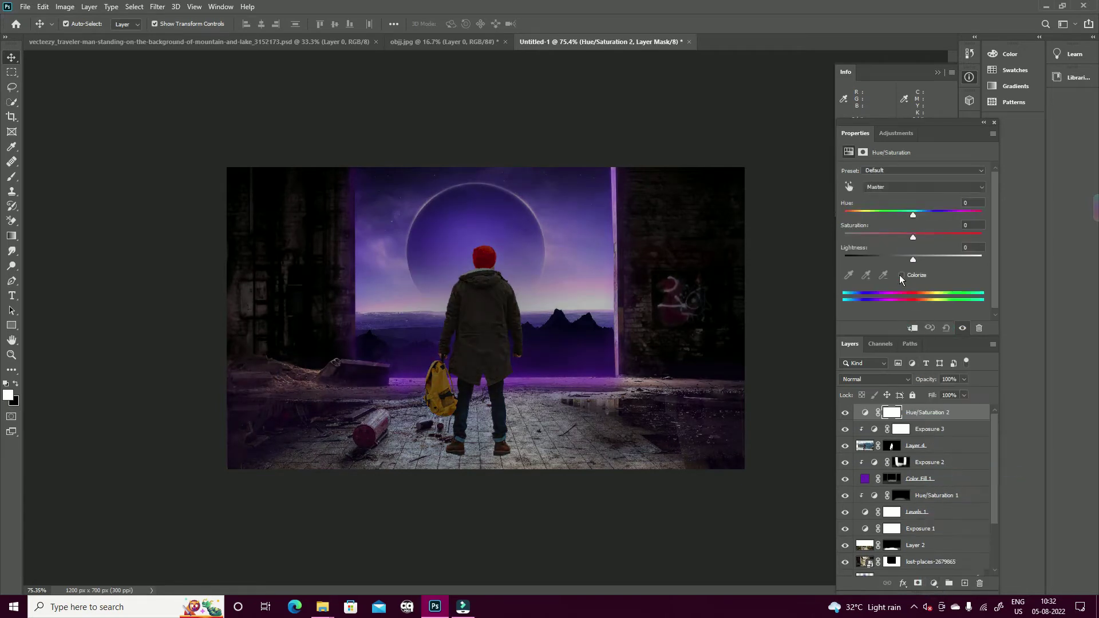
pyautogui.click(912, 328)
pyautogui.click(901, 275)
pyautogui.click(912, 328)
pyautogui.click(912, 328)
# Try green then brown tints on the traveler, then delete the Hue/Saturation 2 layer
pyautogui.moveTo(847, 216); pyautogui.dragTo(891, 221)
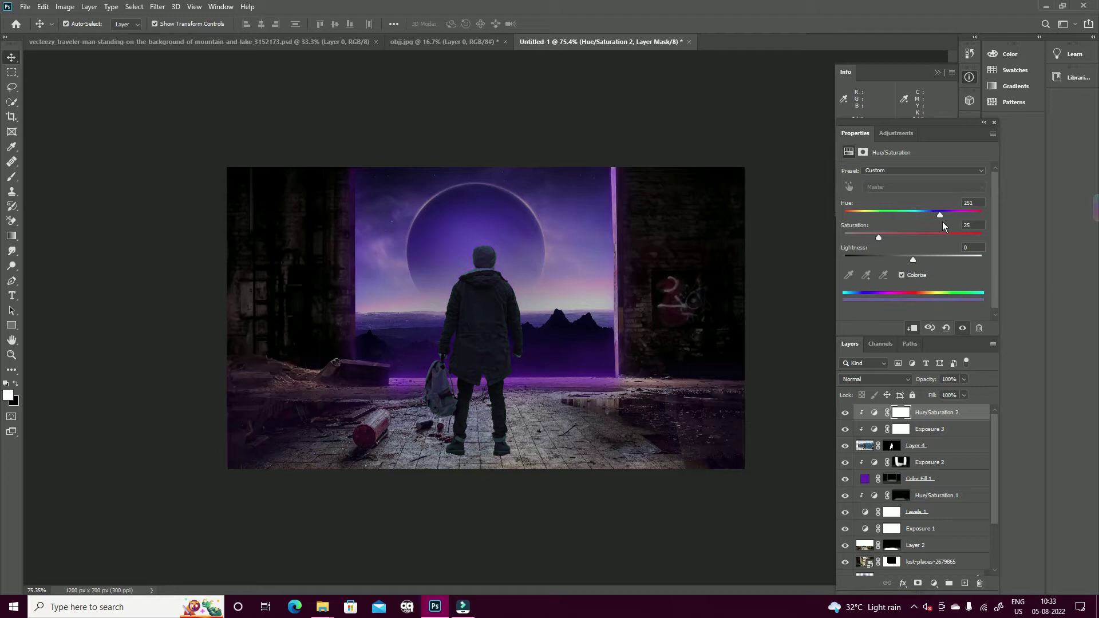
pyautogui.moveTo(944, 223); pyautogui.dragTo(828, 231)
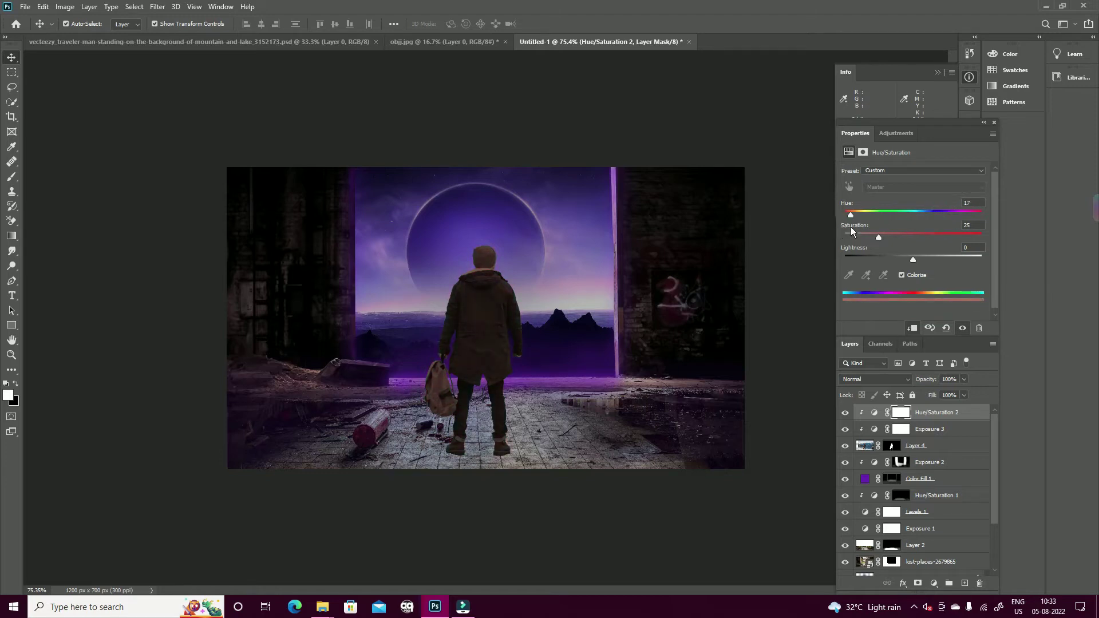
pyautogui.click(863, 152)
pyautogui.click(979, 328)
pyautogui.click(493, 228)
# Add a Levels adjustment clipped to the man, with input levels set to 13 and 235
pyautogui.click(934, 582)
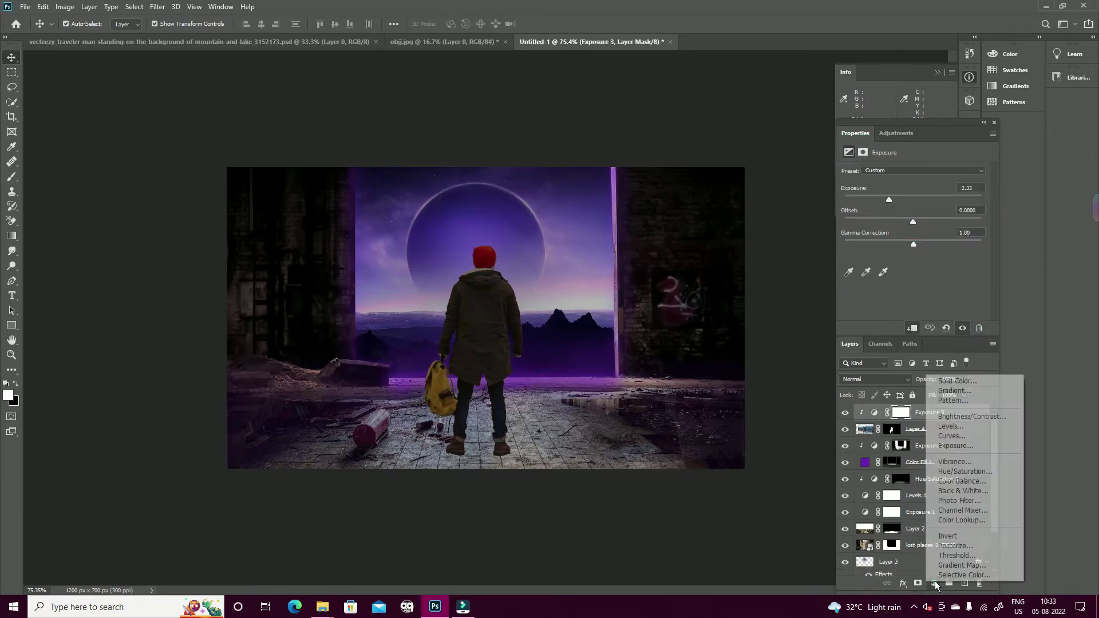
pyautogui.click(964, 428)
pyautogui.click(913, 327)
pyautogui.moveTo(859, 254); pyautogui.dragTo(867, 258)
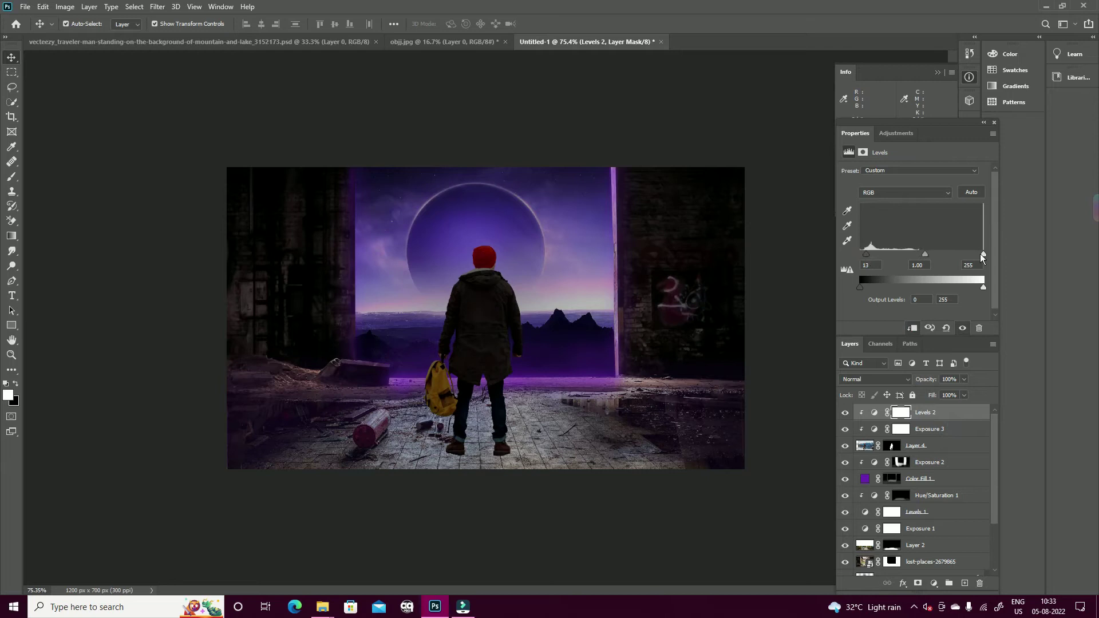
pyautogui.moveTo(983, 255); pyautogui.dragTo(955, 255)
pyautogui.keyDown('ctrl'); pyautogui.click(907, 414); pyautogui.keyUp('ctrl')
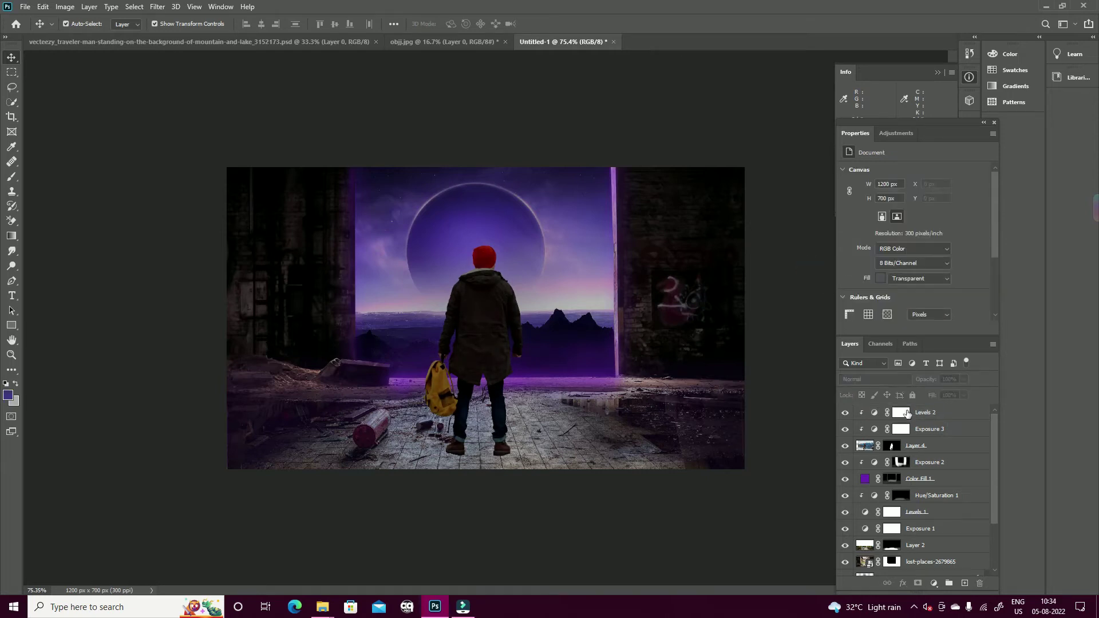
pyautogui.click(939, 412)
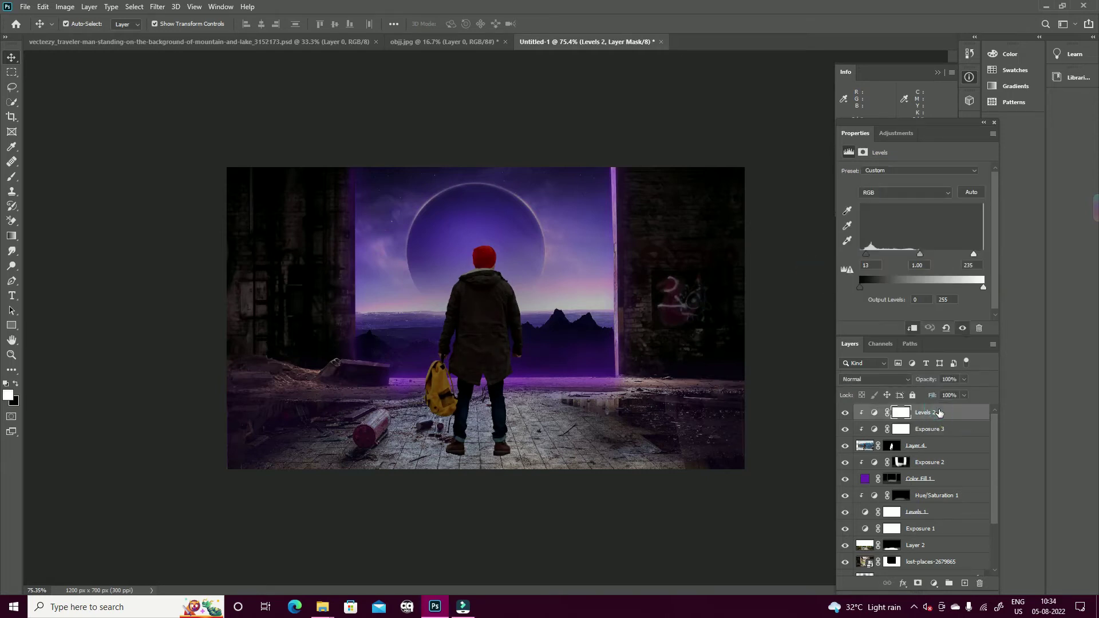
# Add a clipped Brightness/Contrast adjustment with Brightness raised to 80, then select its mask
pyautogui.click(933, 583)
pyautogui.click(973, 419)
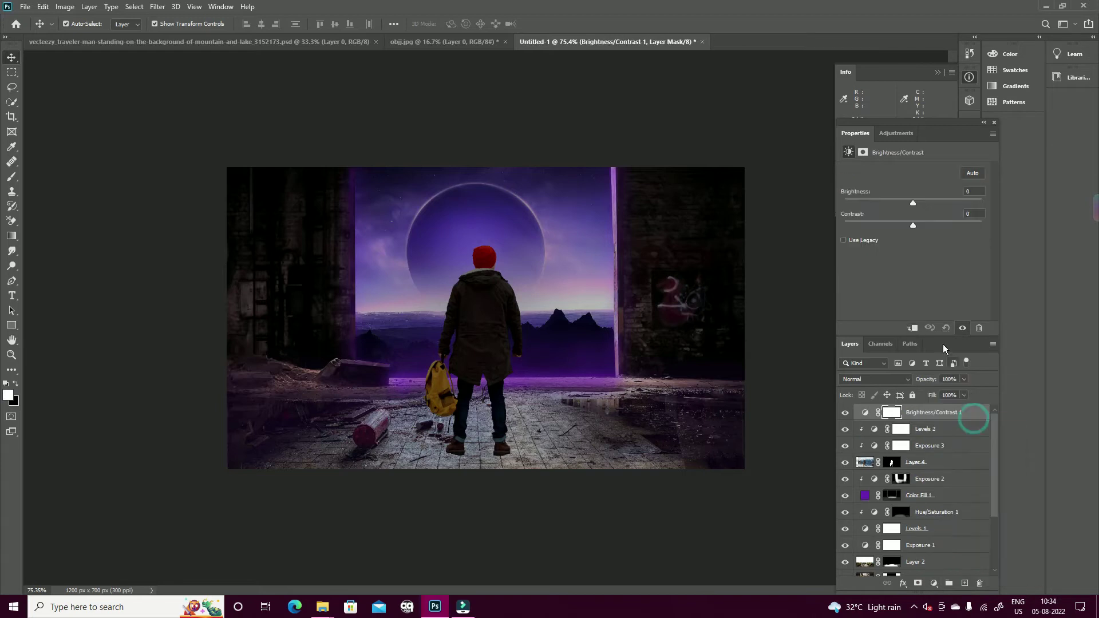
pyautogui.click(913, 327)
pyautogui.moveTo(913, 203); pyautogui.dragTo(939, 203)
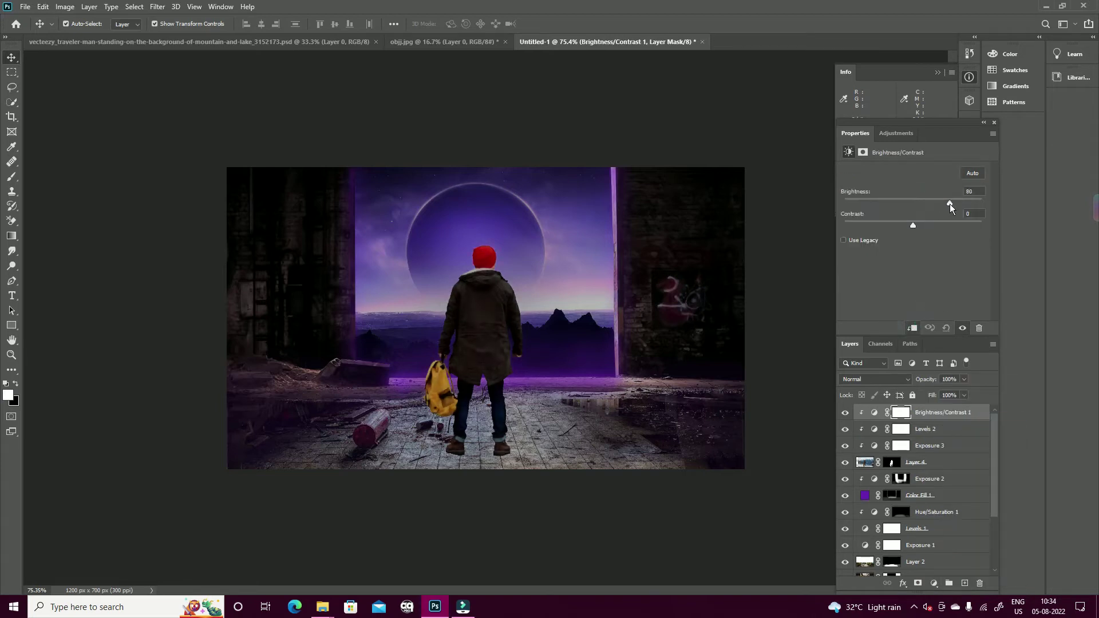
pyautogui.click(803, 518)
pyautogui.click(901, 412)
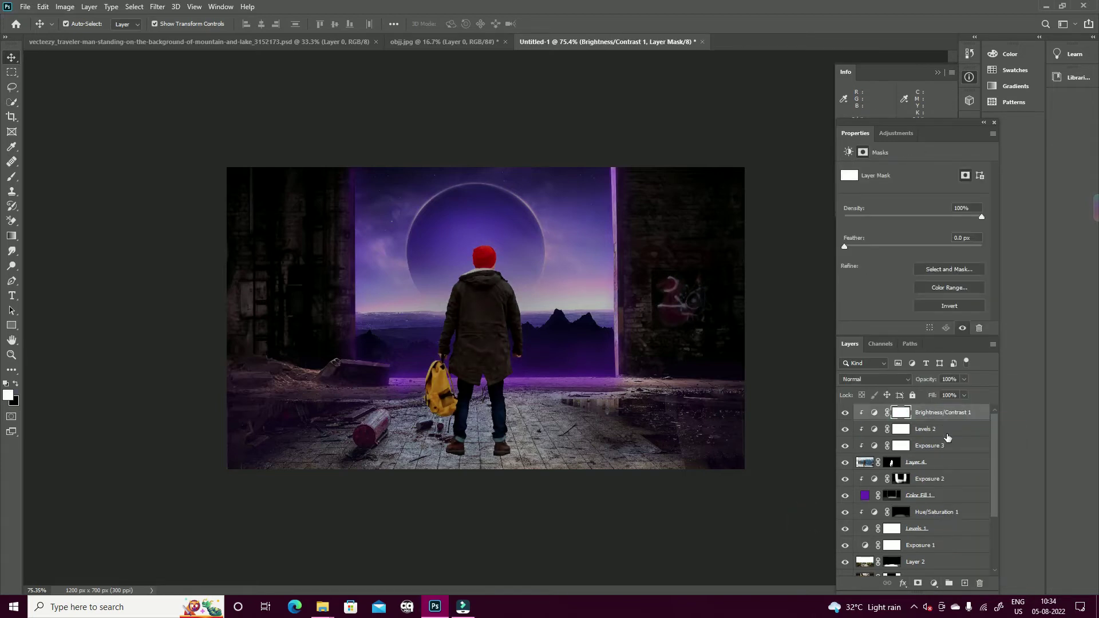
# Invert the Brightness/Contrast mask to black and set up a white brush with higher opacity
pyautogui.hotkey('ctrl', 'i')
pyautogui.press('b')
pyautogui.scroll(5, 442, 270)
pyautogui.scroll(2, 418, 299)
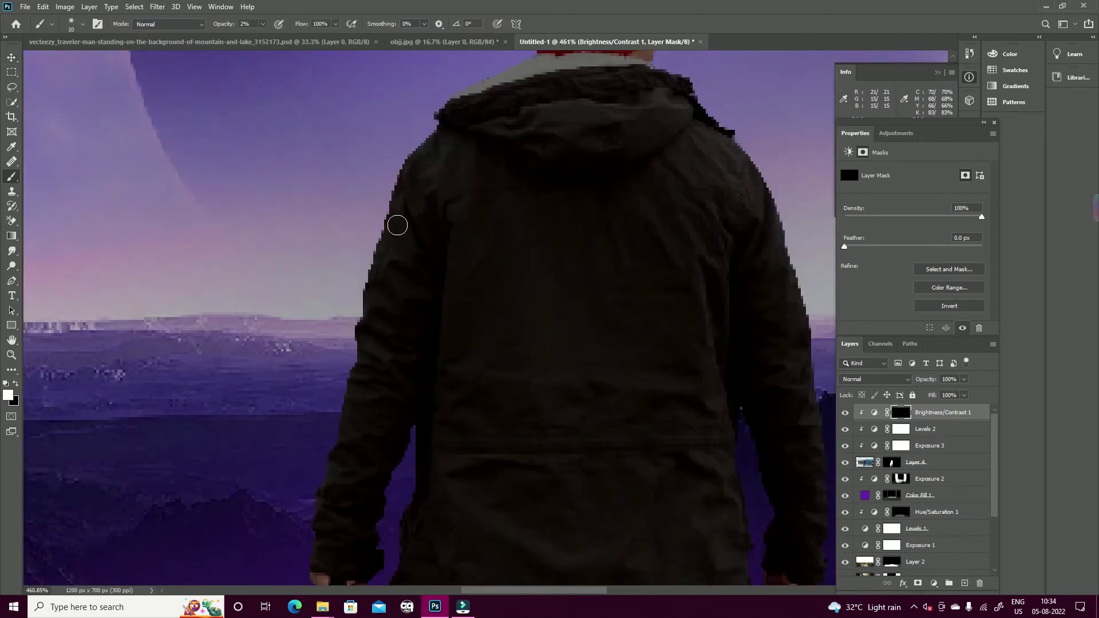
pyautogui.rightClick(398, 225)
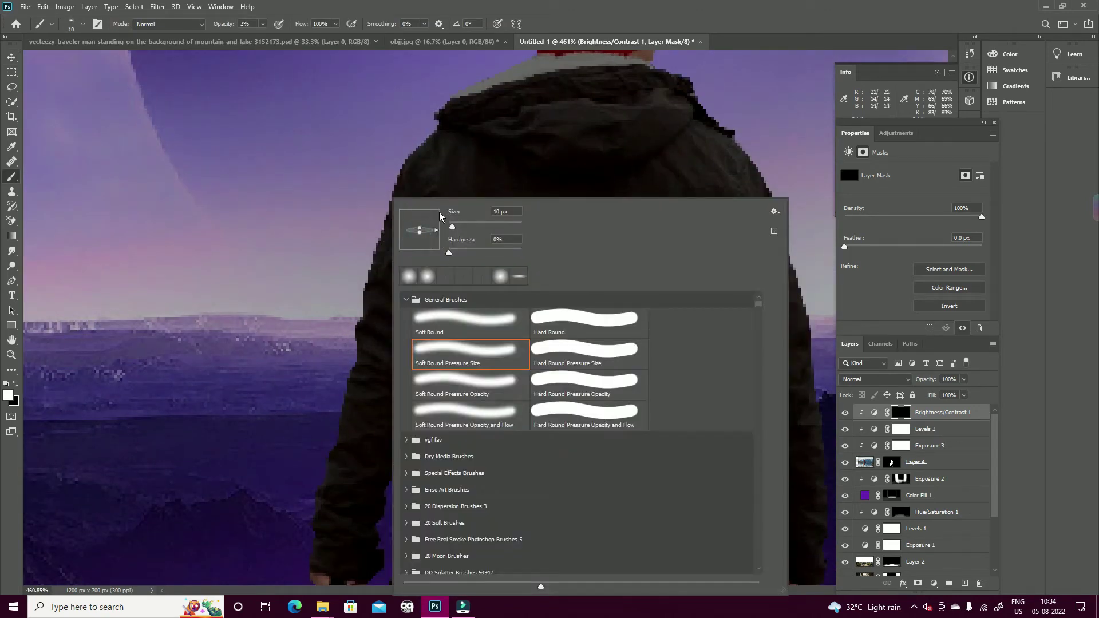
pyautogui.click(429, 136)
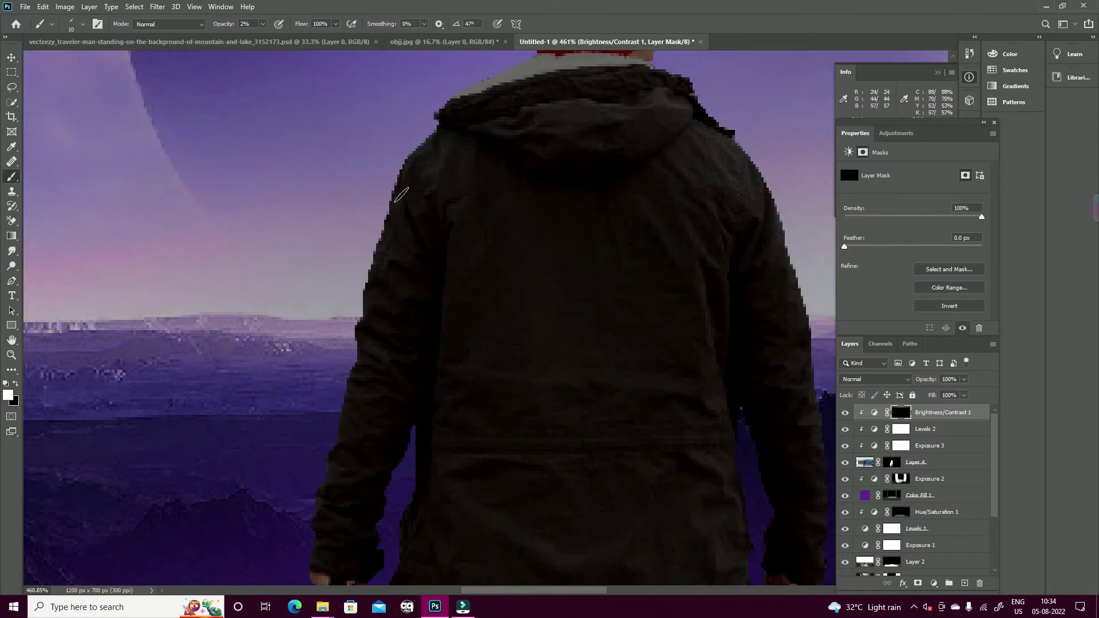
pyautogui.moveTo(264, 28); pyautogui.dragTo(267, 34)
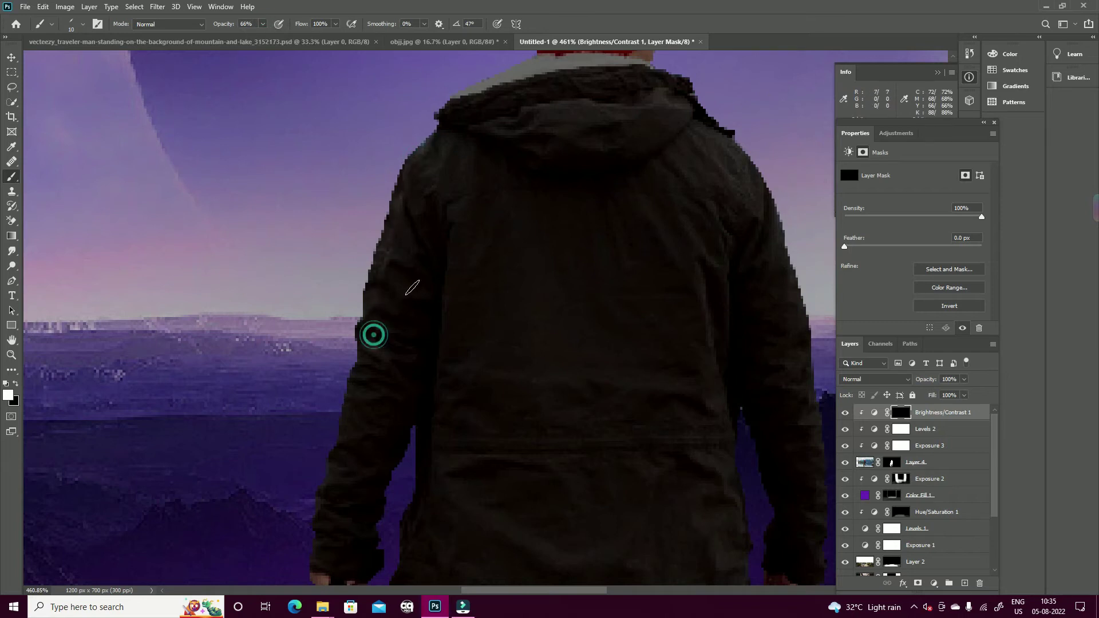
# With a smaller brush, paint brightening back along the traveler's jacket, hat, legs and backpack edges
pyautogui.scroll(-2, 386, 245)
pyautogui.scroll(-2, 344, 320)
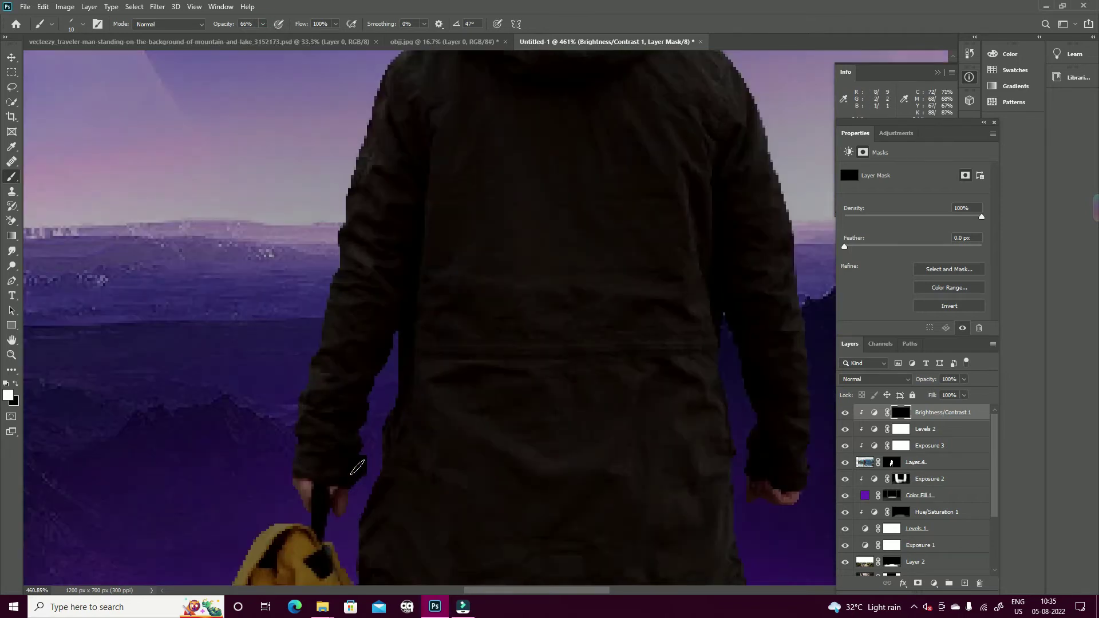
pyautogui.scroll(-2, 430, 351)
pyautogui.hscroll(2, 424, 347)
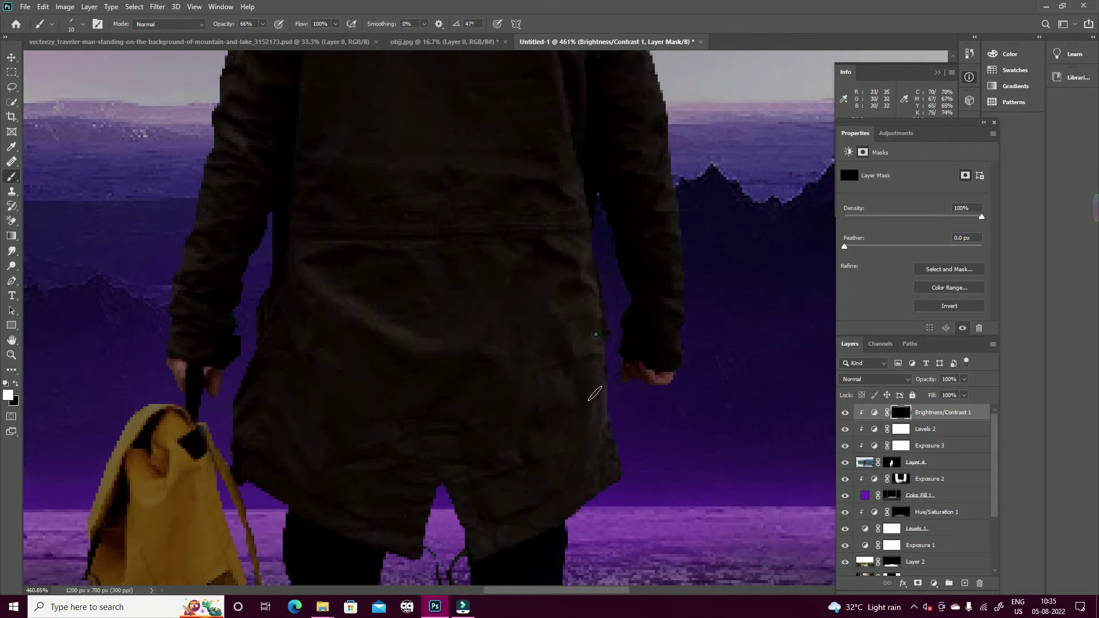
pyautogui.scroll(2, 595, 394)
pyautogui.scroll(1, 573, 343)
pyautogui.scroll(3, 549, 286)
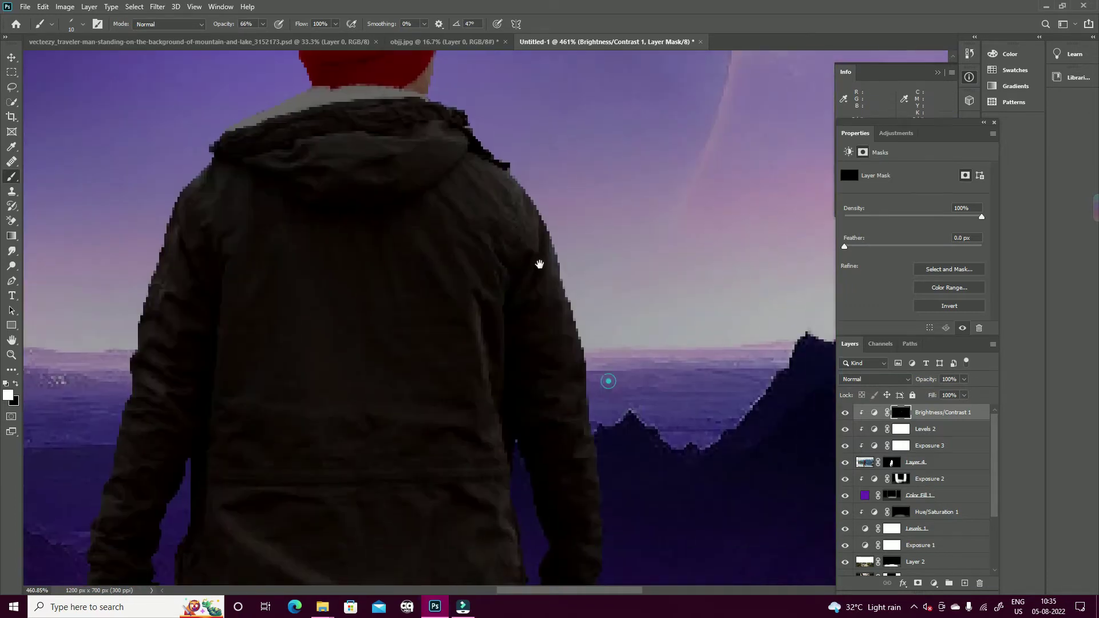
pyautogui.scroll(-2, 559, 422)
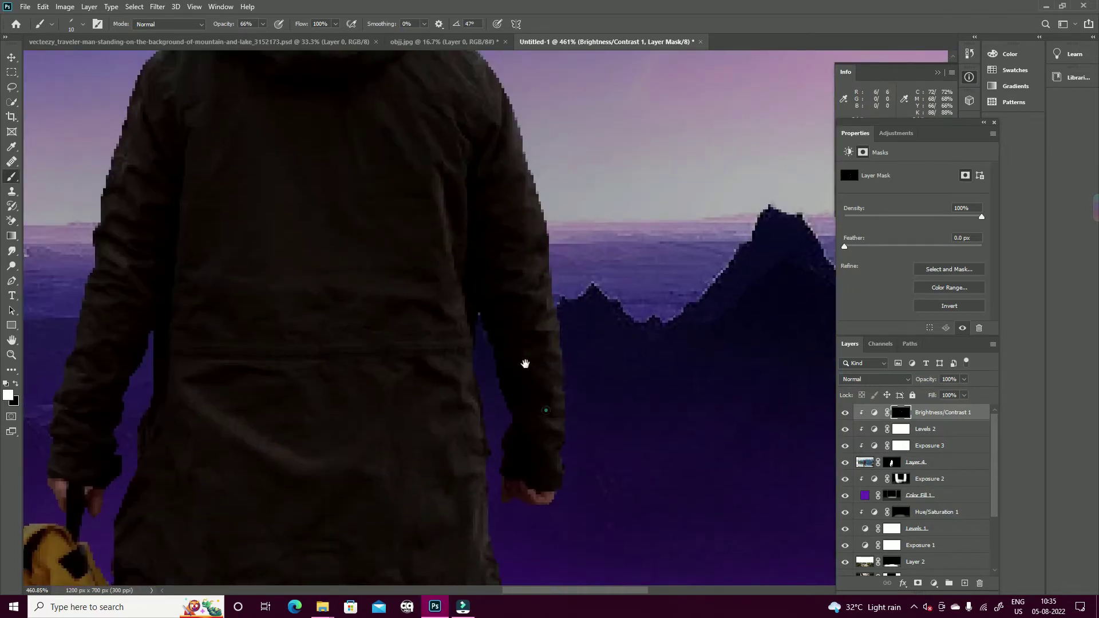
pyautogui.scroll(5, 525, 364)
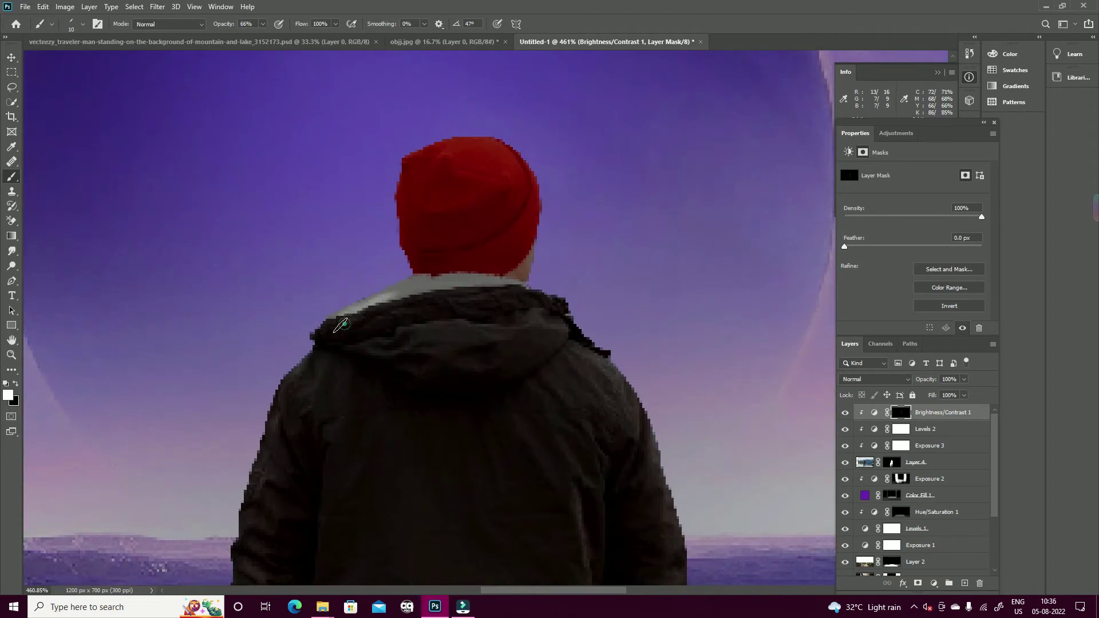
pyautogui.press('[')
pyautogui.press('[')
pyautogui.press('[')
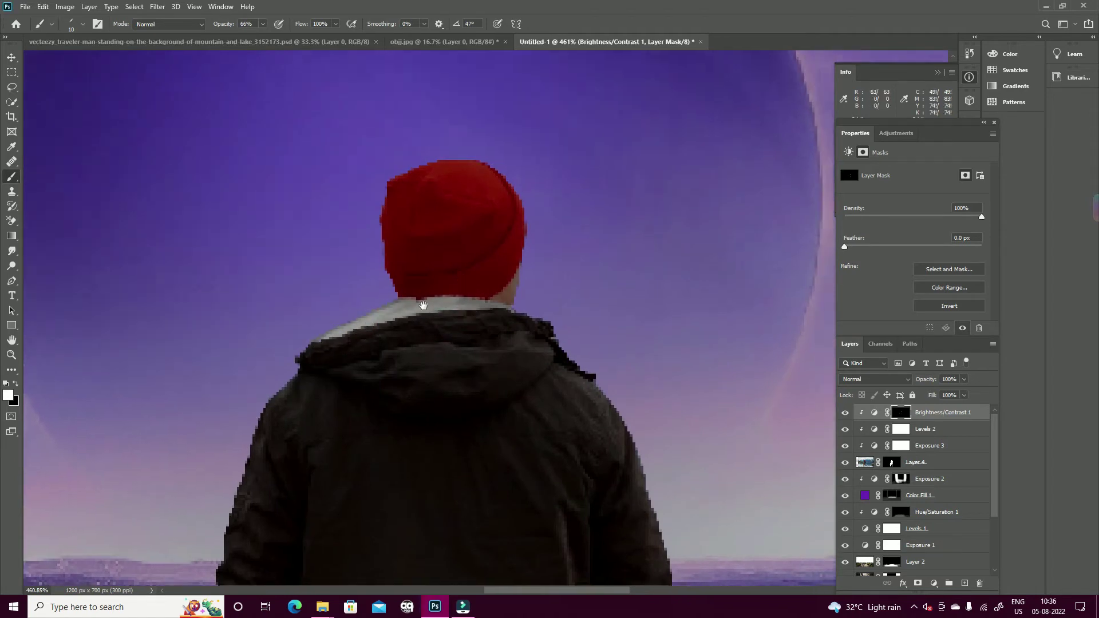
pyautogui.scroll(2, 424, 286)
pyautogui.hscroll(2, 423, 286)
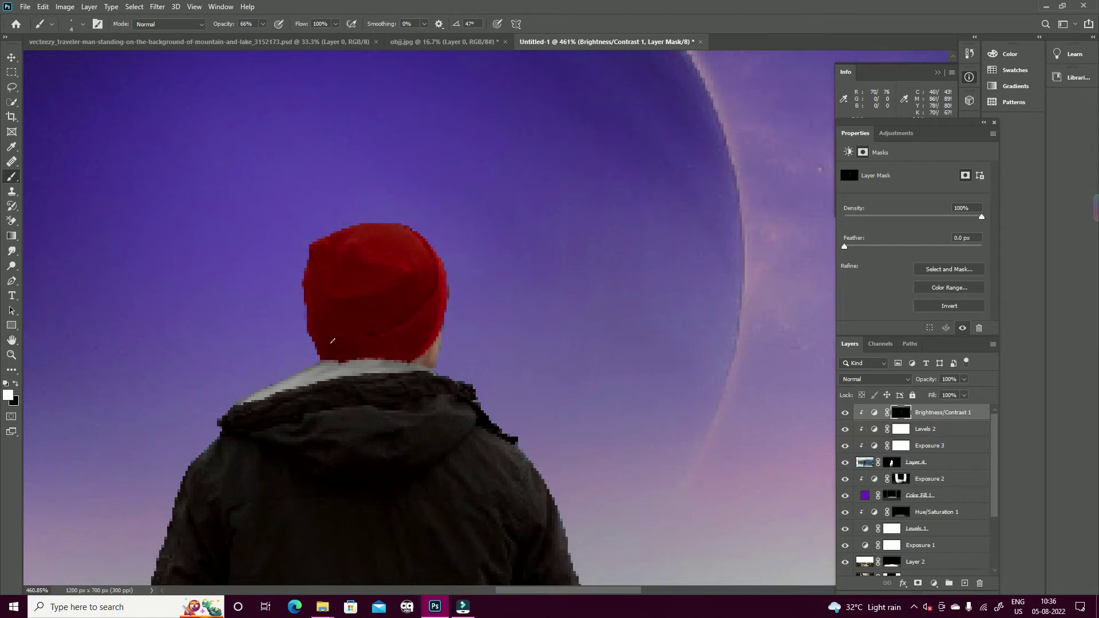
pyautogui.scroll(-10, 547, 468)
pyautogui.scroll(-3, 547, 469)
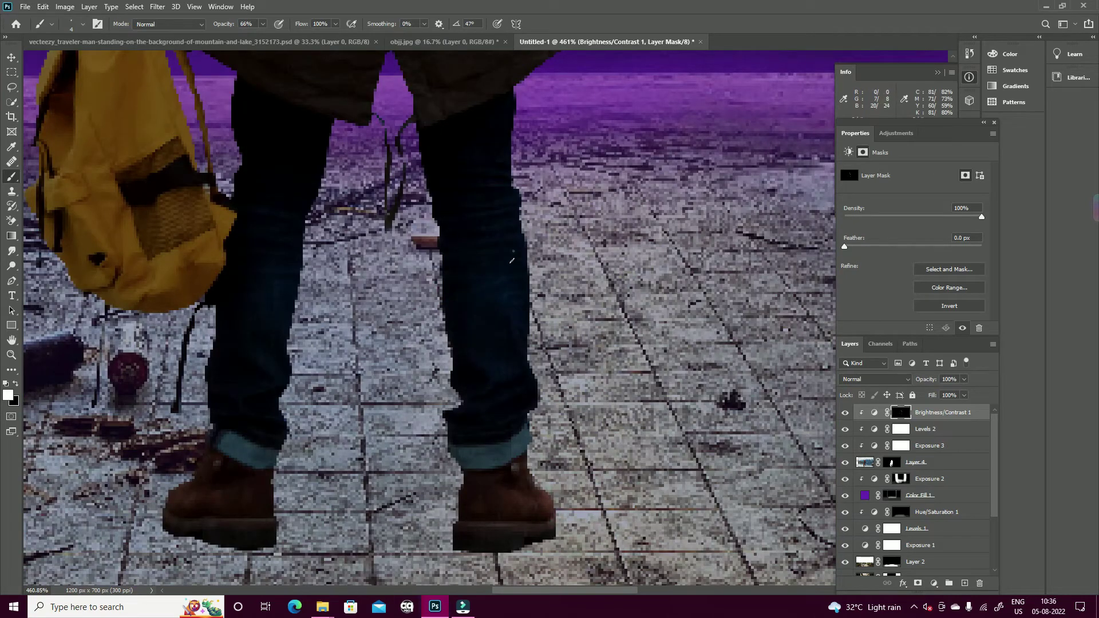
pyautogui.scroll(3, 358, 449)
pyautogui.hscroll(-5, 359, 449)
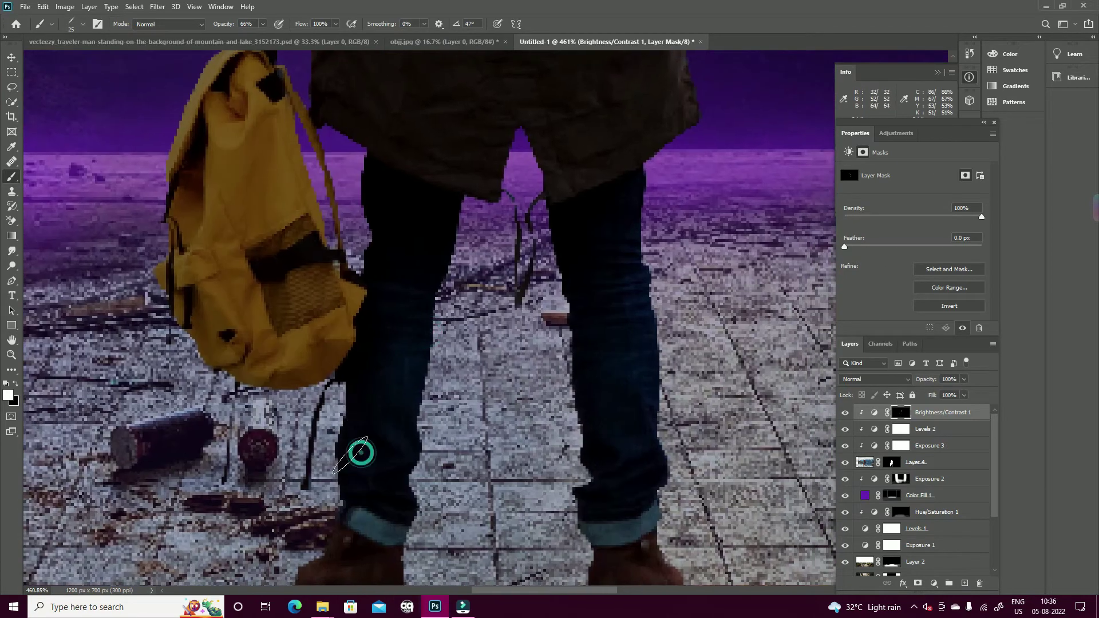
pyautogui.scroll(3, 338, 324)
pyautogui.hscroll(-5, 338, 324)
pyautogui.scroll(3, 346, 272)
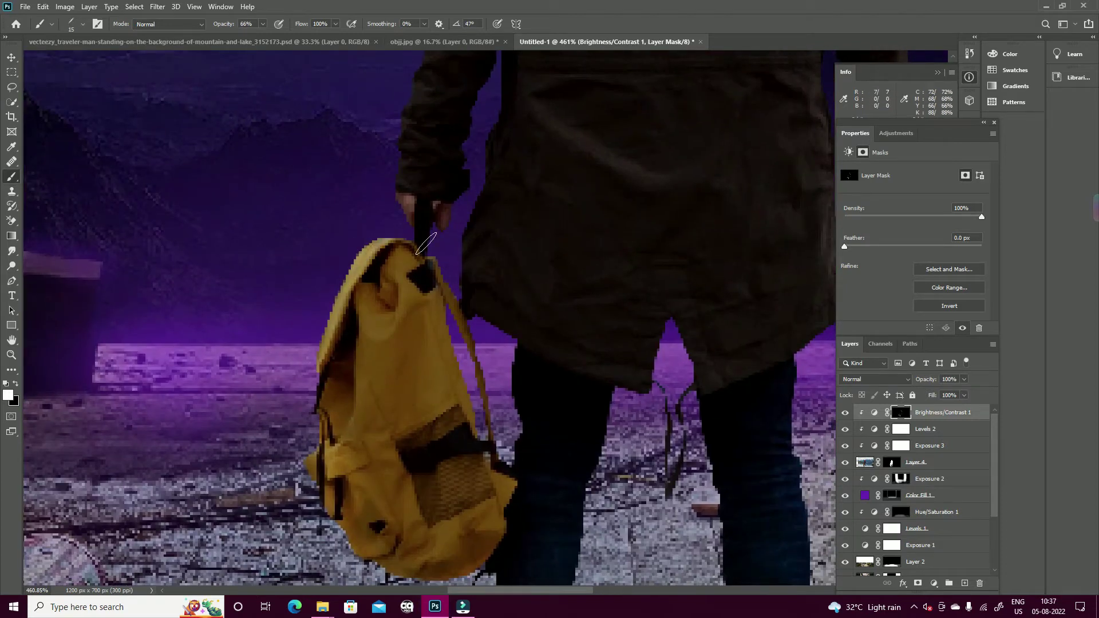
# Fit the whole image in view and review the rim light on the traveler
pyautogui.hotkey('ctrl', '0')
pyautogui.scroll(5, 477, 270)
pyautogui.scroll(4, 478, 266)
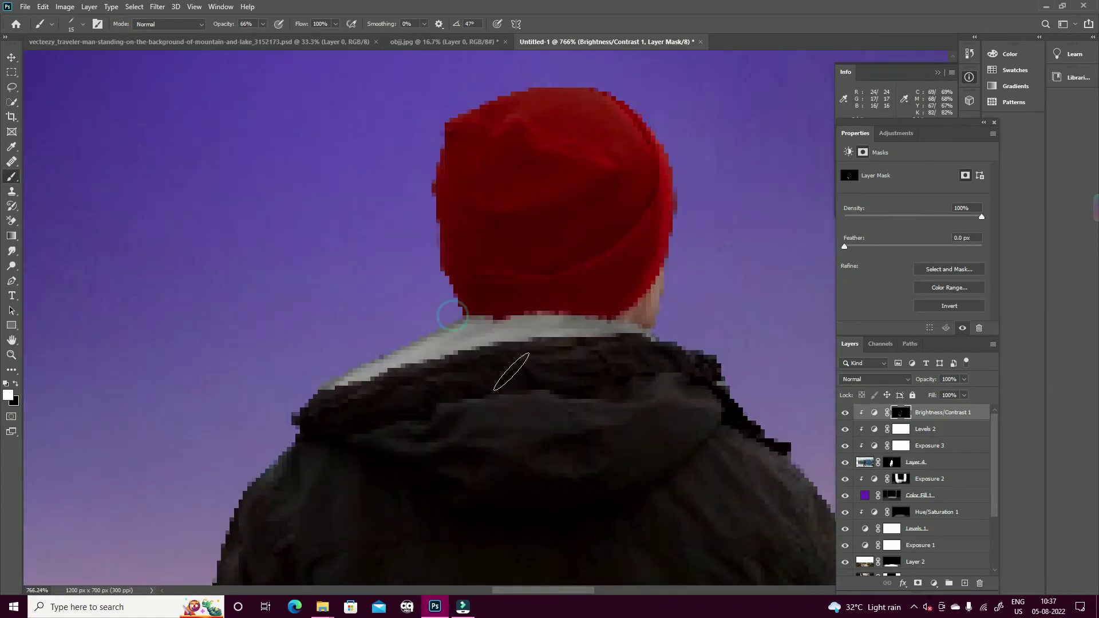
pyautogui.scroll(-3, 368, 363)
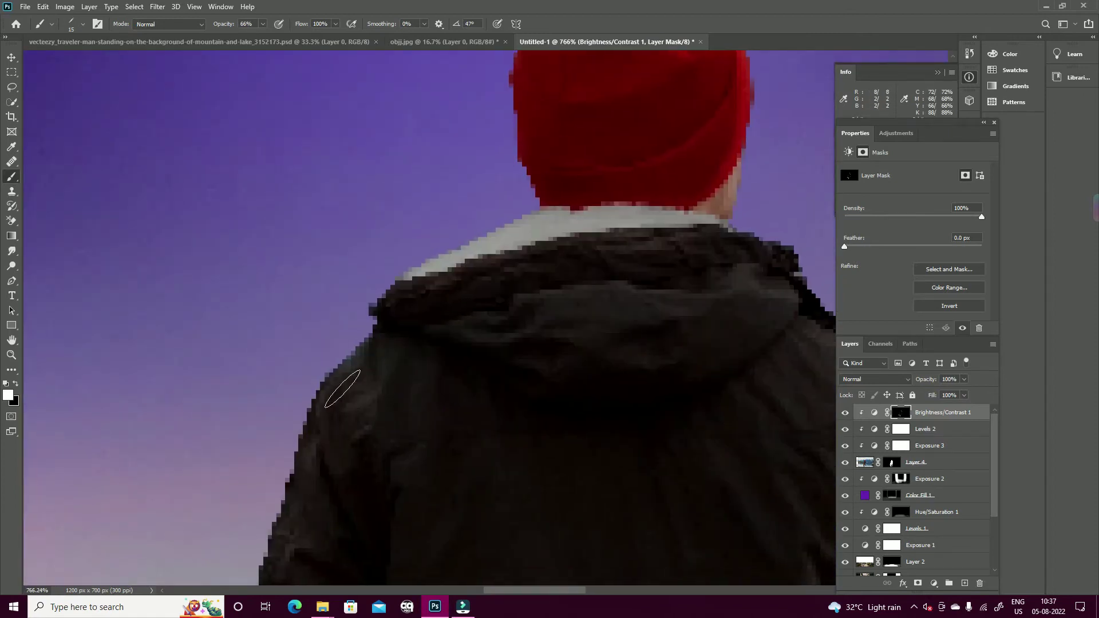
pyautogui.scroll(-3, 367, 344)
pyautogui.scroll(-3, 365, 257)
pyautogui.scroll(-3, 395, 252)
pyautogui.scroll(-2, 430, 278)
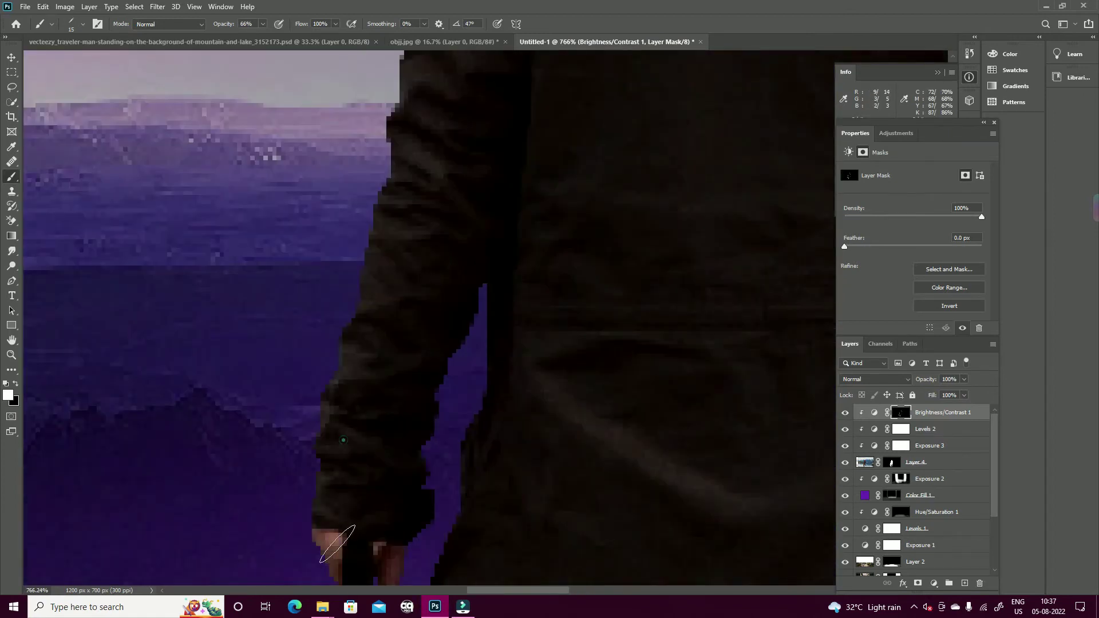
pyautogui.hscroll(5, 515, 400)
pyautogui.scroll(-9, 585, 479)
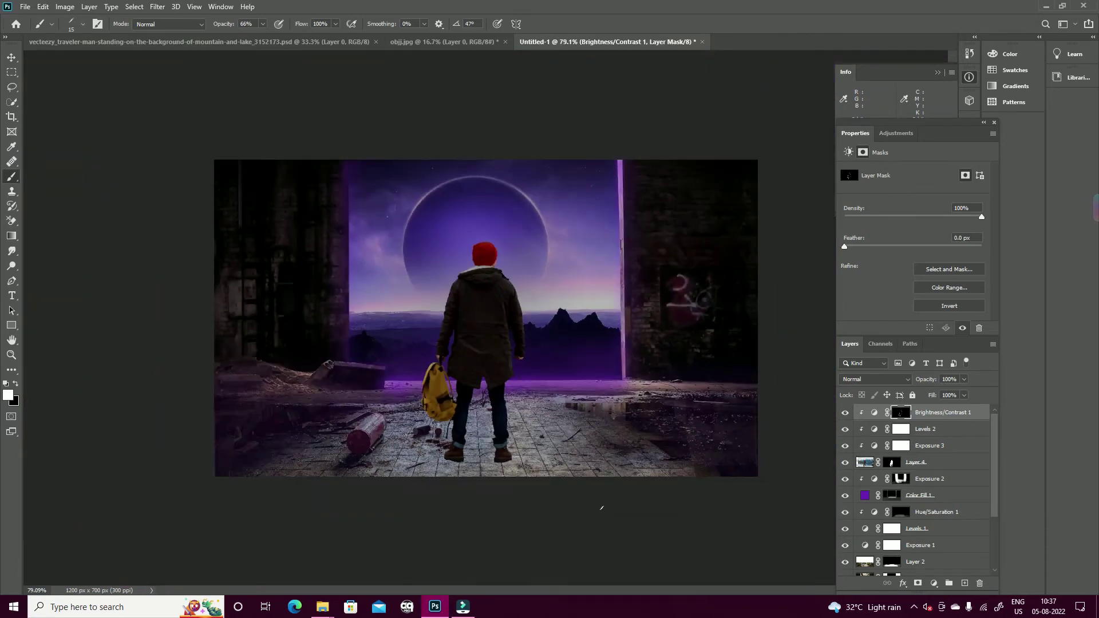
# Toggle Levels 2 and Exposure 3 on and off to compare their effect on the man
pyautogui.click(927, 479)
pyautogui.press('v')
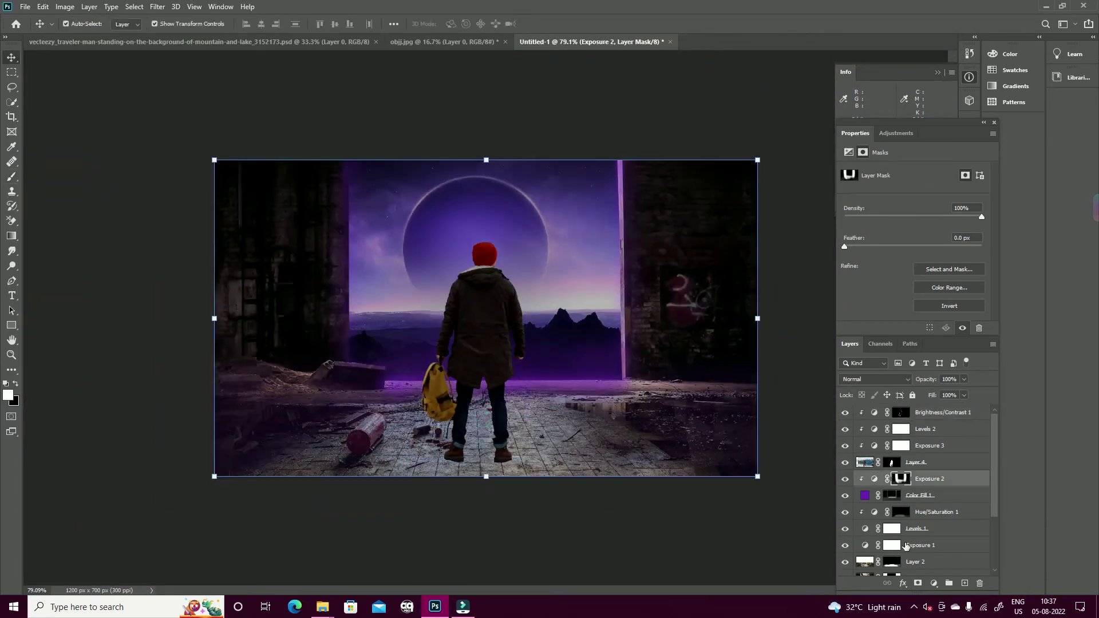
pyautogui.click(925, 429)
pyautogui.click(844, 429)
pyautogui.click(844, 429)
pyautogui.click(844, 446)
pyautogui.click(844, 446)
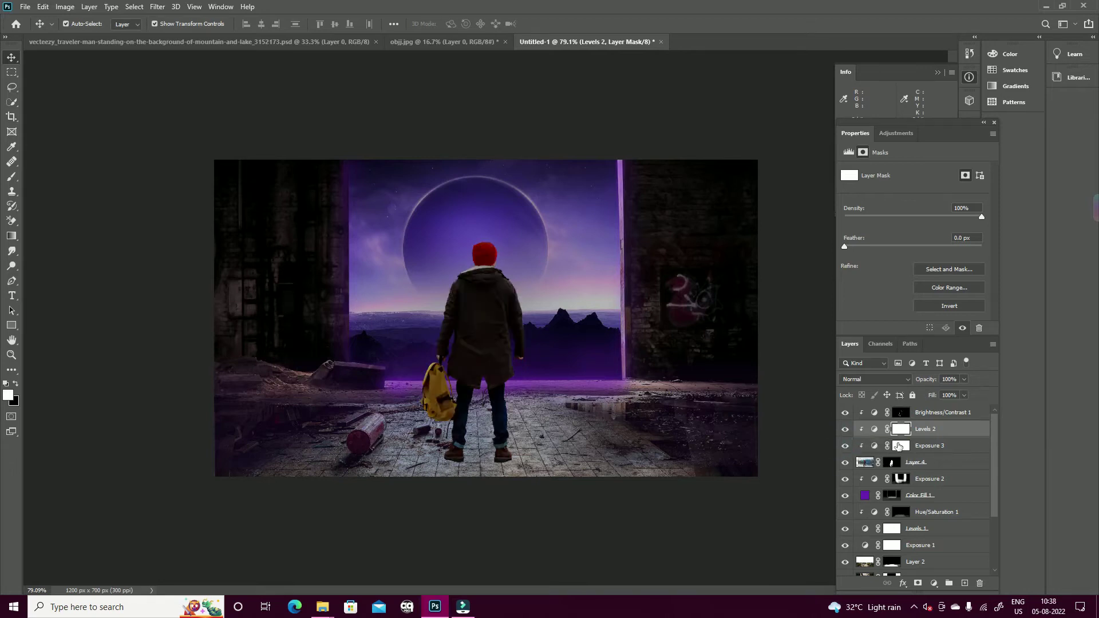
pyautogui.click(899, 446)
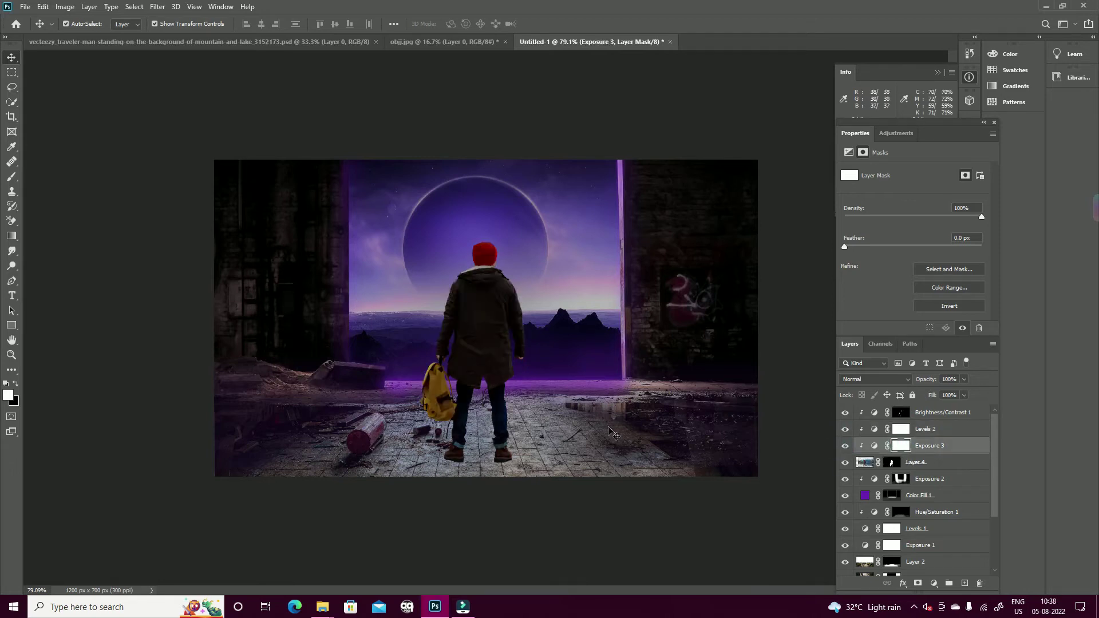
# Duplicate Layer 4, flip the copy vertically and move it below the traveler as a reflection
pyautogui.click(944, 464)
pyautogui.hotkey('ctrl', 'j')
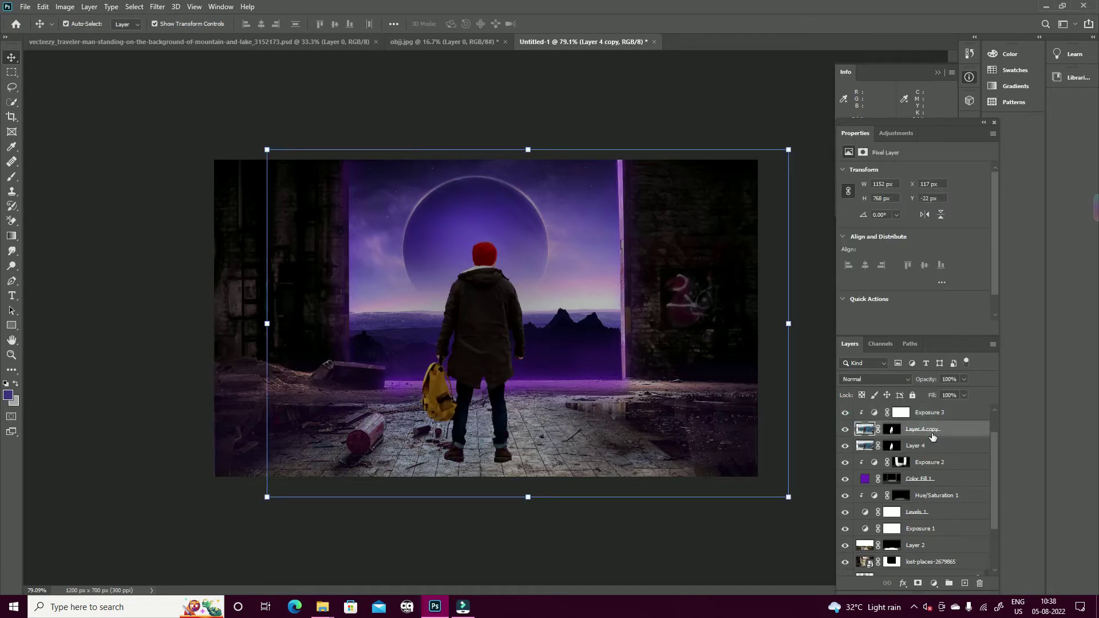
pyautogui.hotkey('ctrl', 't')
pyautogui.rightClick(501, 290)
pyautogui.click(564, 500)
pyautogui.moveTo(484, 324); pyautogui.dragTo(485, 590)
pyautogui.press('Return')
# Hide the traveler briefly to check the reflection, then move the reflection down about 18 px
pyautogui.click(916, 445)
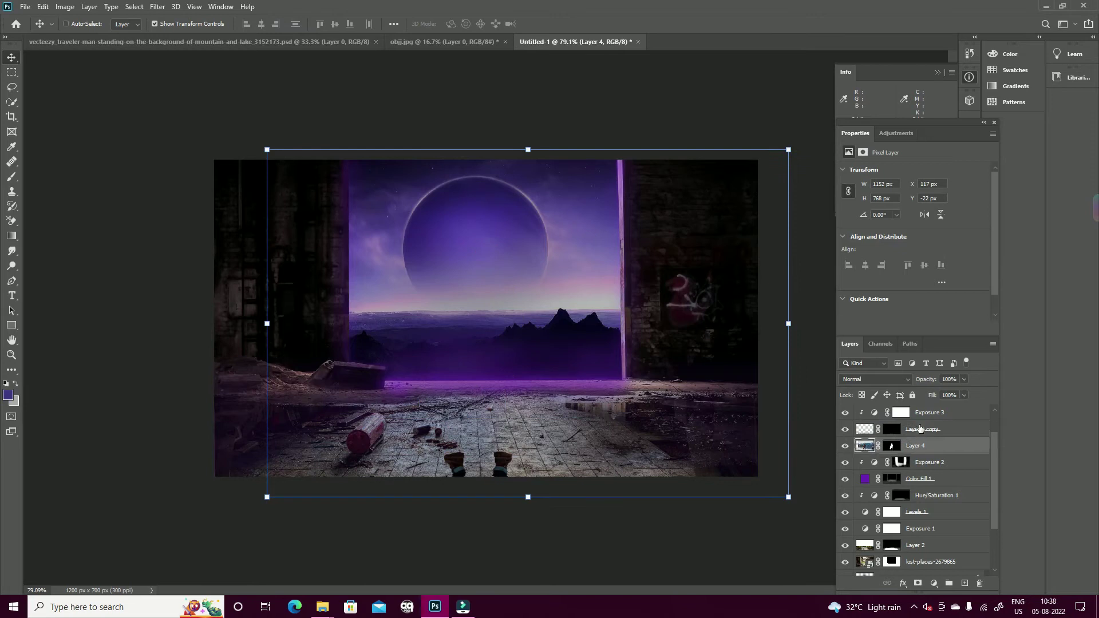
pyautogui.click(845, 429)
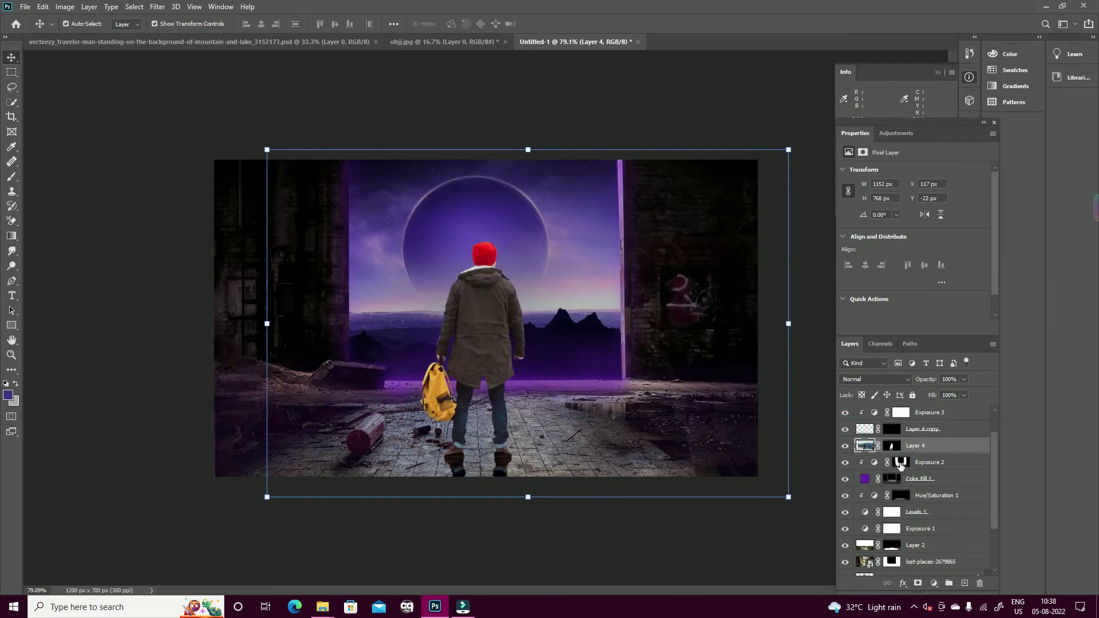
pyautogui.click(846, 445)
pyautogui.scroll(3, 481, 458)
pyautogui.scroll(-2, 429, 286)
pyautogui.click(916, 429)
pyautogui.moveTo(550, 434); pyautogui.dragTo(549, 445)
# Reposition the traveler on the canvas and undo an accidental layer reorder
pyautogui.click(535, 245)
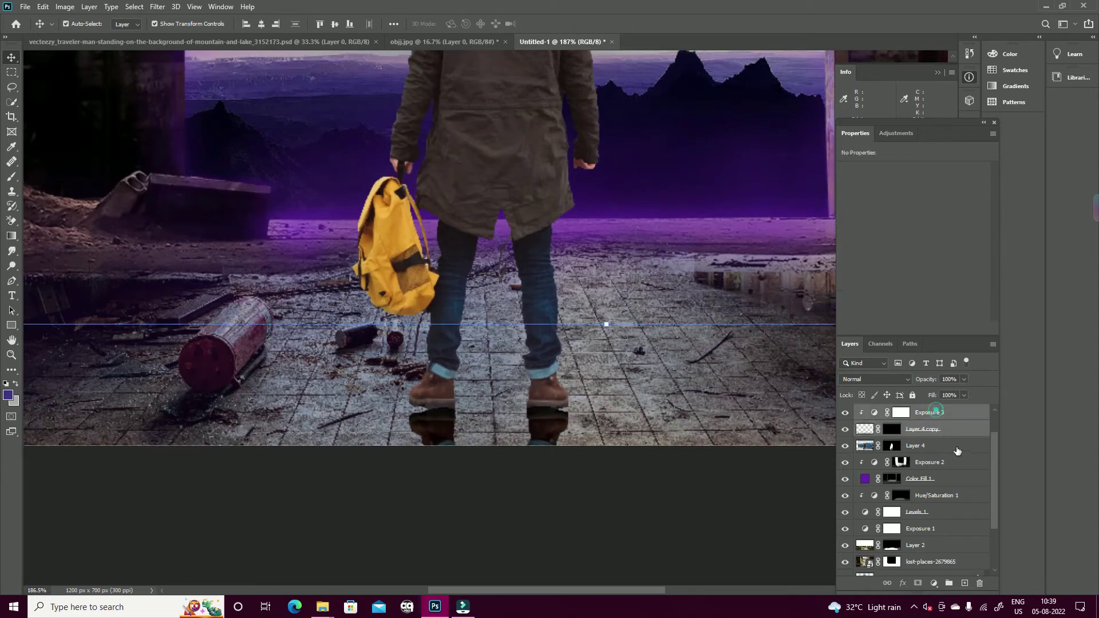
pyautogui.scroll(2, 939, 435)
pyautogui.click(947, 414)
pyautogui.scroll(-5, 493, 320)
pyautogui.moveTo(492, 317)
pyautogui.mouseDown()
pyautogui.moveTo(492, 333)
pyautogui.moveTo(507, 334)
pyautogui.mouseUp()
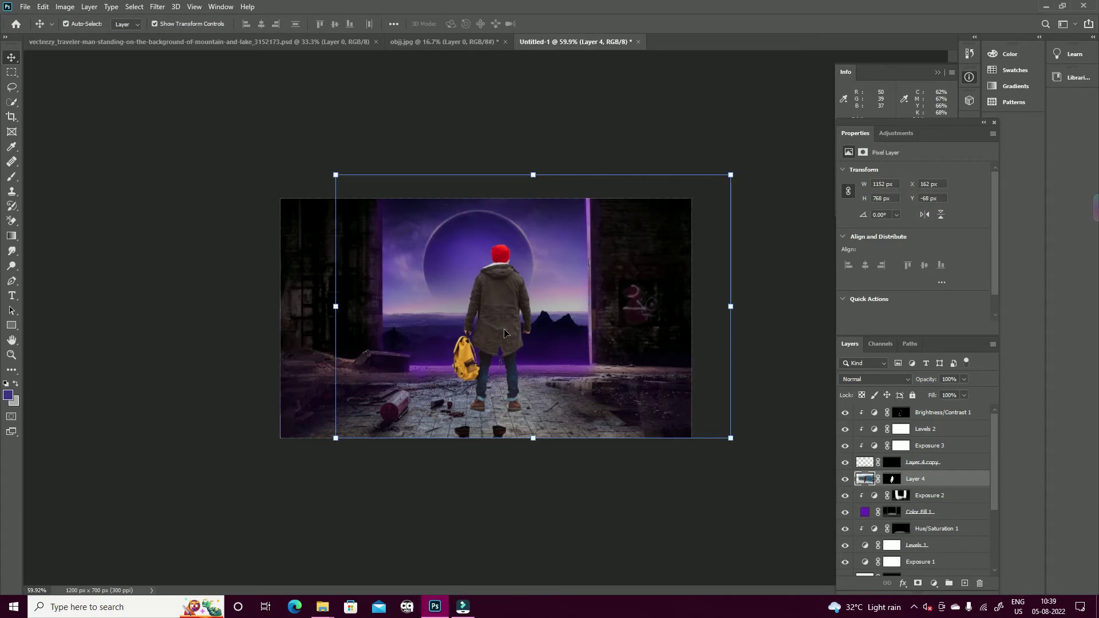
pyautogui.click(502, 438)
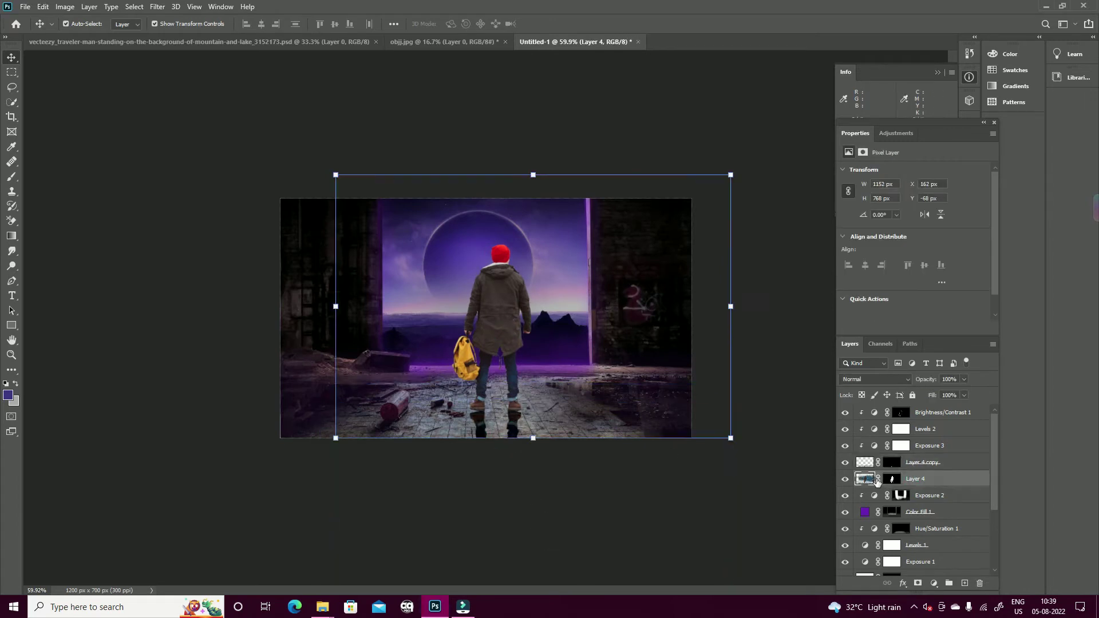
pyautogui.moveTo(916, 479); pyautogui.dragTo(922, 464)
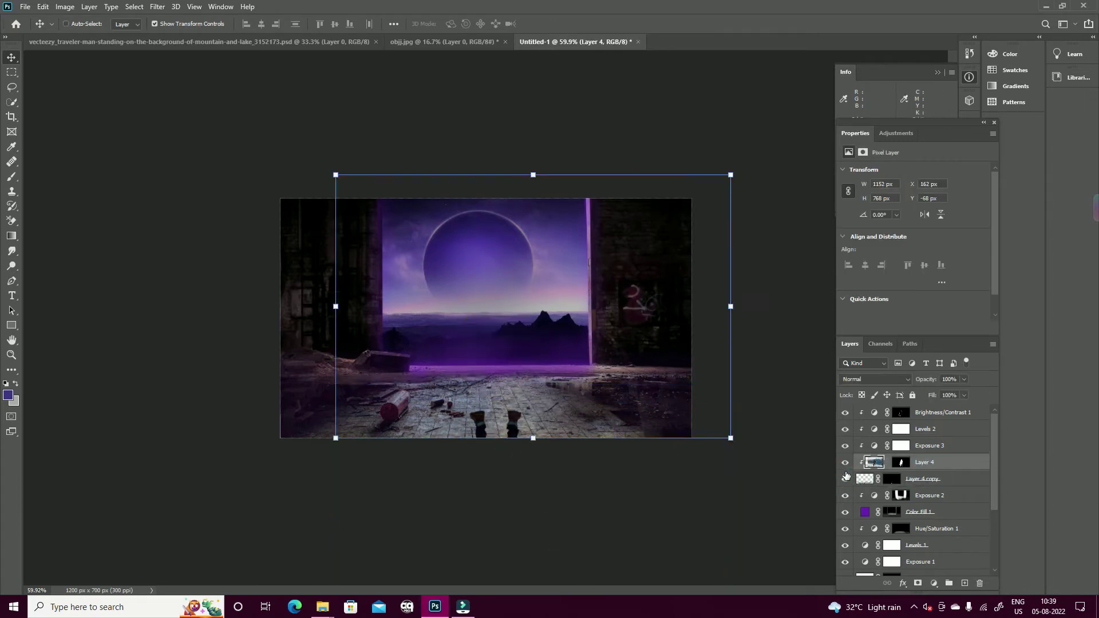
pyautogui.hotkey('ctrl', 'z')
pyautogui.keyDown('alt'); pyautogui.scroll(5, 503, 466); pyautogui.keyUp('alt')
pyautogui.scroll(-1, 510, 429)
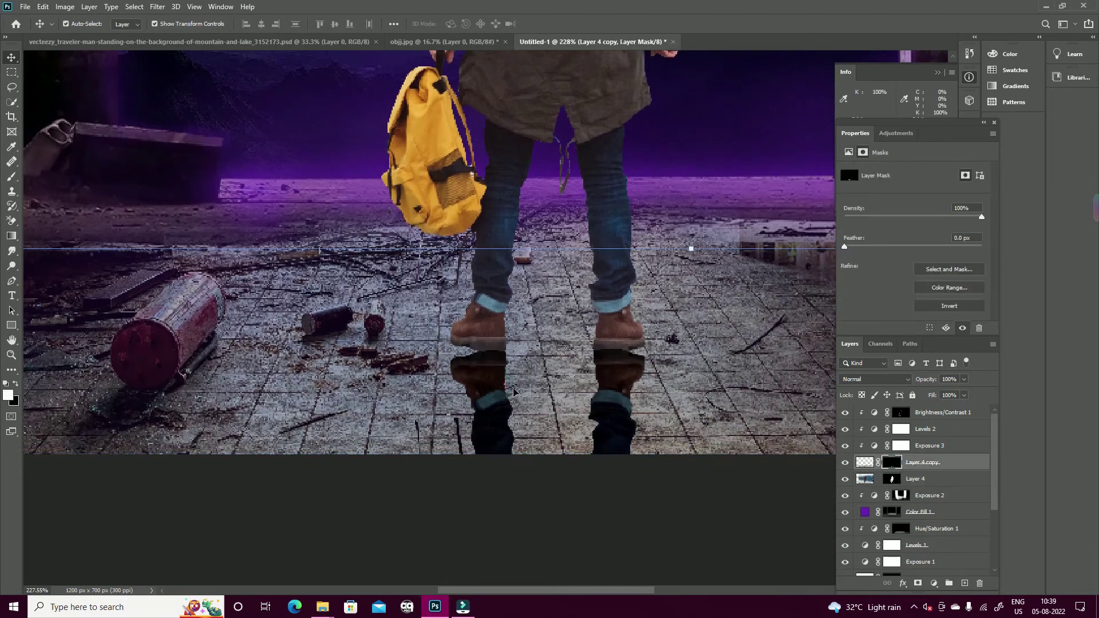
# Paint the reflection's mask in black along the seam between the boots and reflection
pyautogui.press('b')
pyautogui.moveTo(521, 353); pyautogui.dragTo(437, 364)
pyautogui.press('x')
pyautogui.moveTo(505, 359); pyautogui.dragTo(438, 355)
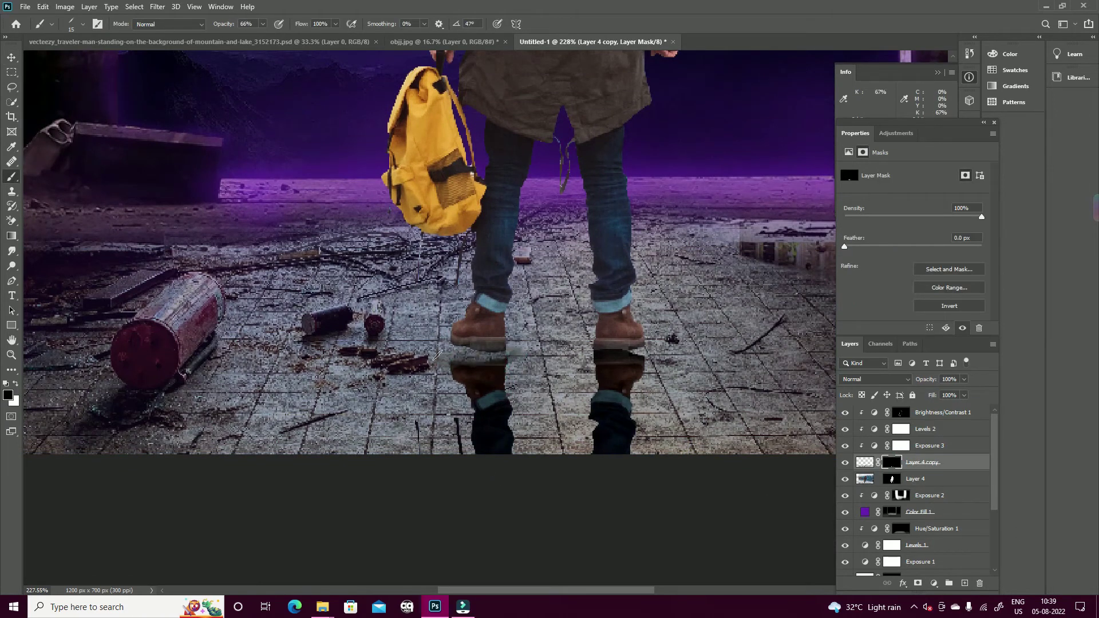
pyautogui.scroll(3, 452, 349)
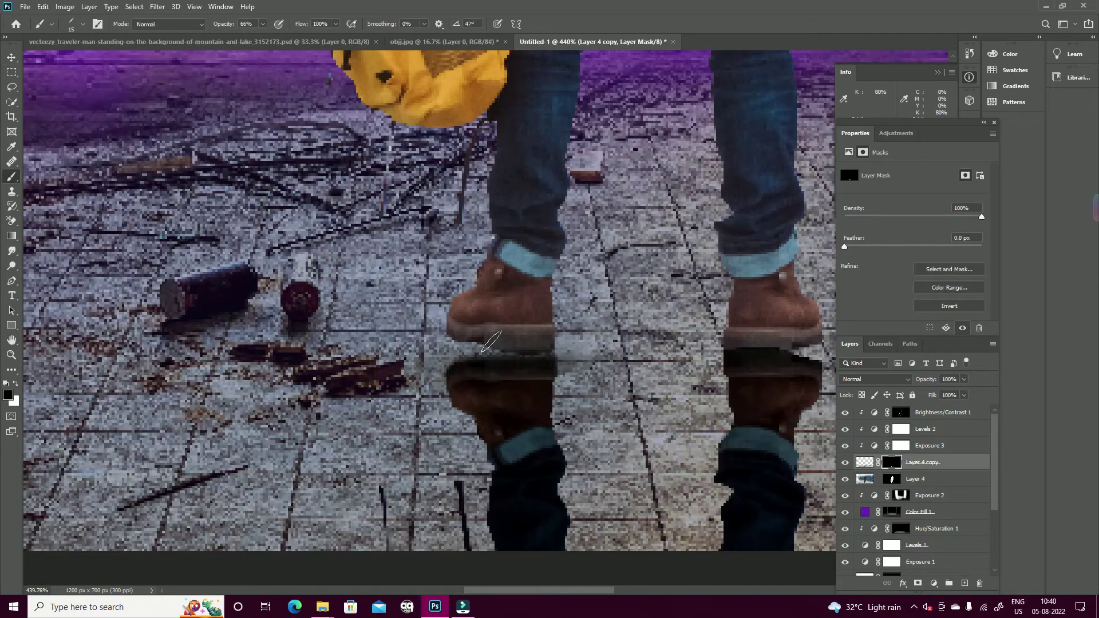
pyautogui.scroll(-3, 421, 378)
pyautogui.scroll(-4, 420, 378)
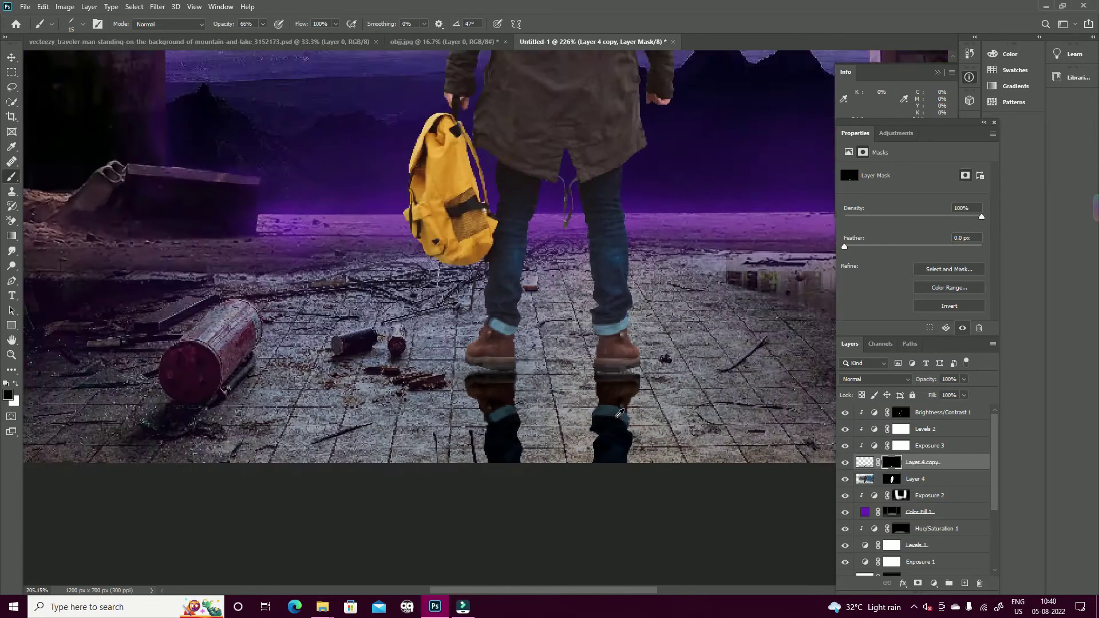
# Soften the reflection with a Gaussian Blur of about 25 pixels
pyautogui.click(157, 6)
pyautogui.click(323, 184)
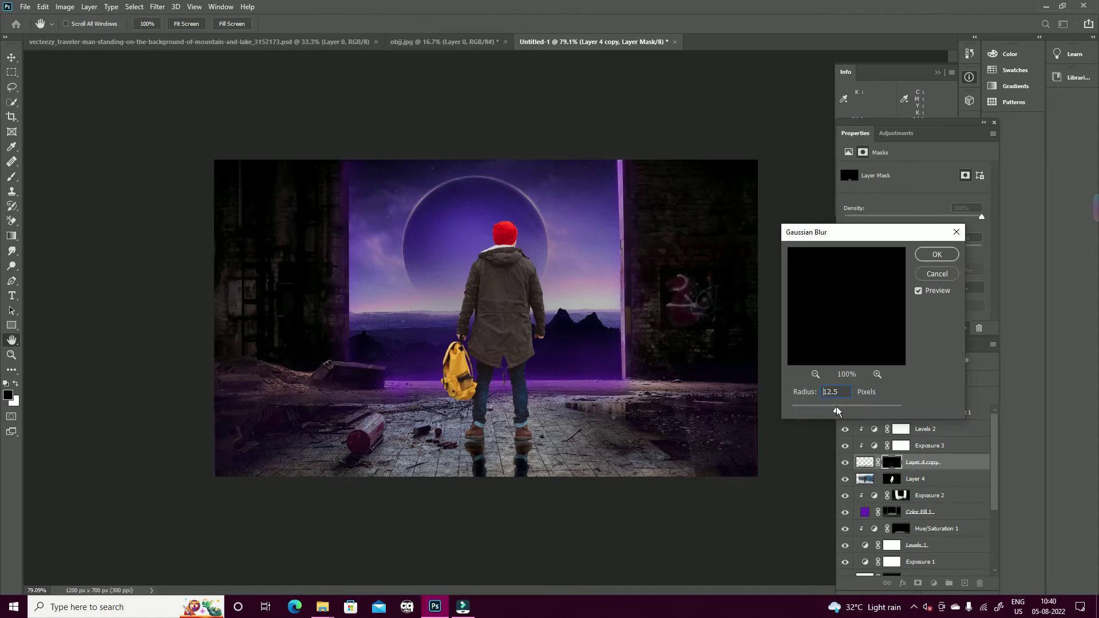
pyautogui.moveTo(836, 410); pyautogui.dragTo(842, 411)
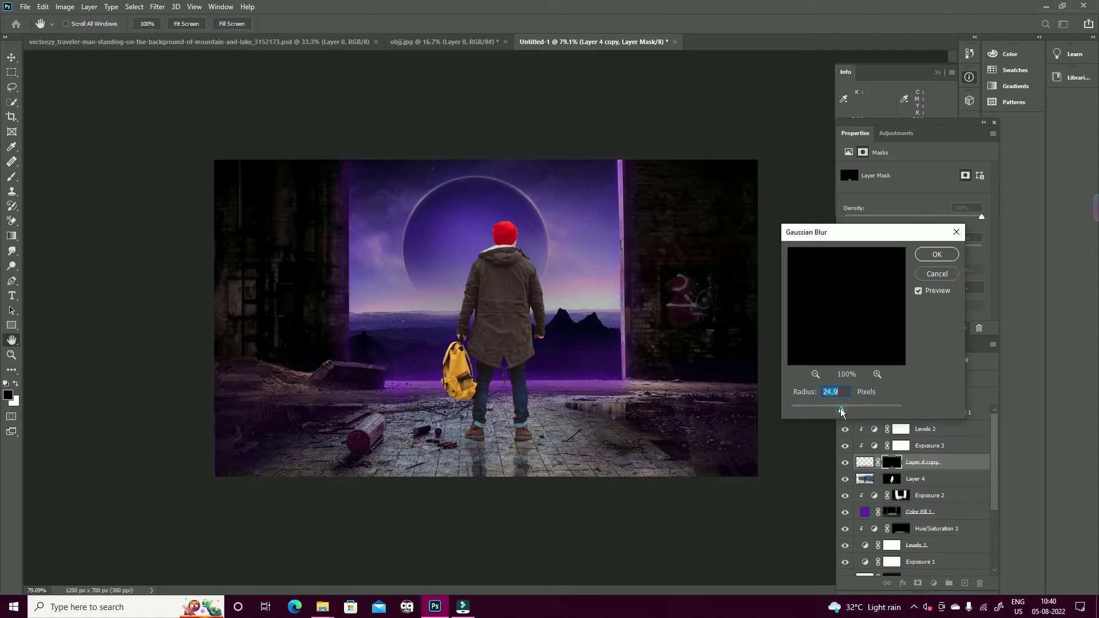
pyautogui.click(937, 254)
# Select Exposure 2 and add a new empty Layer 5
pyautogui.click(924, 495)
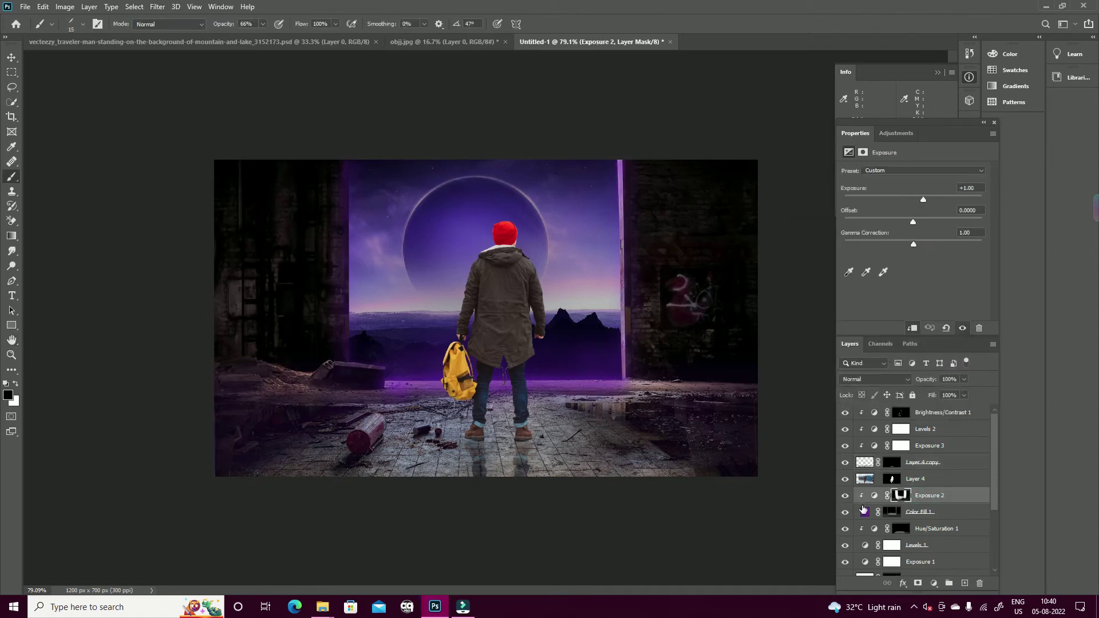
pyautogui.press('v')
pyautogui.hotkey('ctrl', 'v')
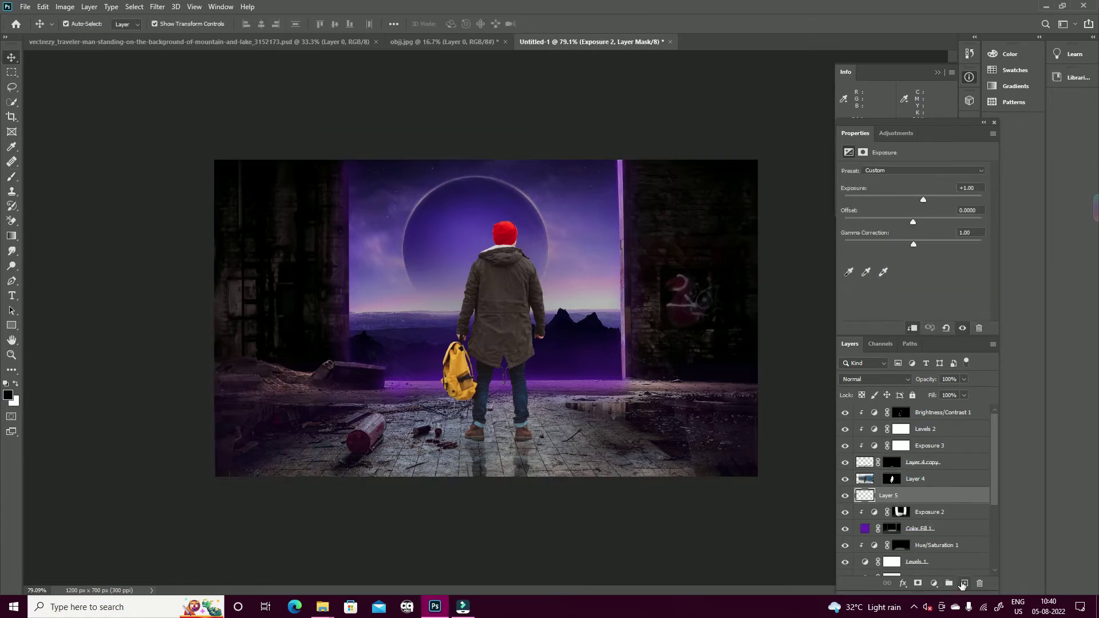
# Delete the empty layer, add a black Solid Color fill layer and invert its mask
pyautogui.scroll(5, 591, 493)
pyautogui.press('Delete')
pyautogui.click(934, 583)
pyautogui.click(950, 383)
pyautogui.click(824, 455)
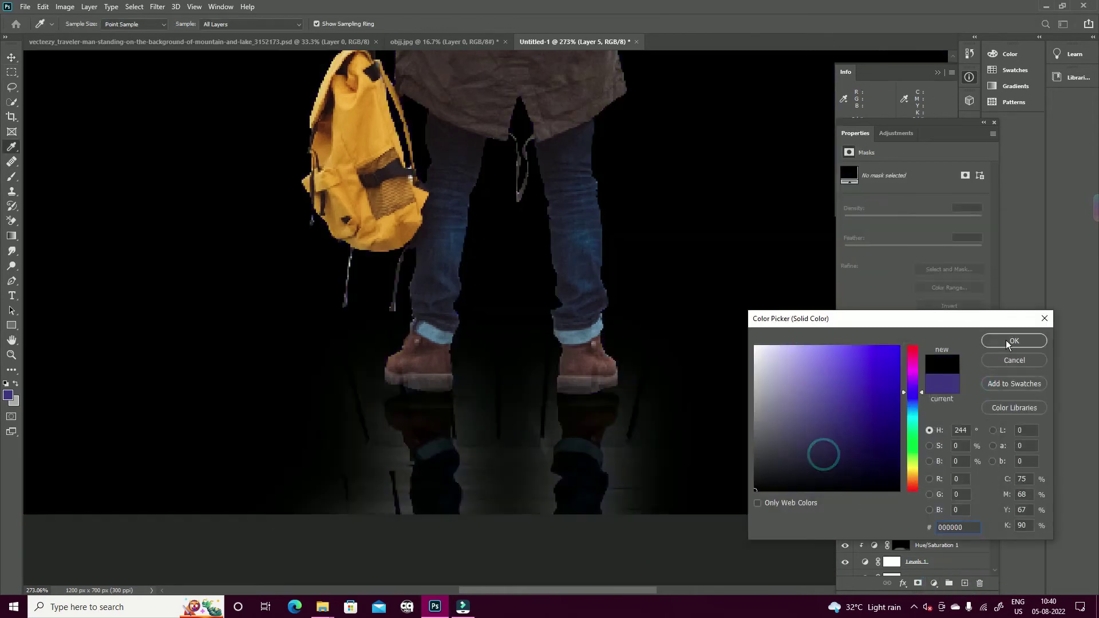
pyautogui.click(1013, 341)
pyautogui.click(891, 496)
pyautogui.hotkey('ctrl', 'i')
# Set up a soft white brush at 17% opacity
pyautogui.press('b')
pyautogui.rightClick(512, 275)
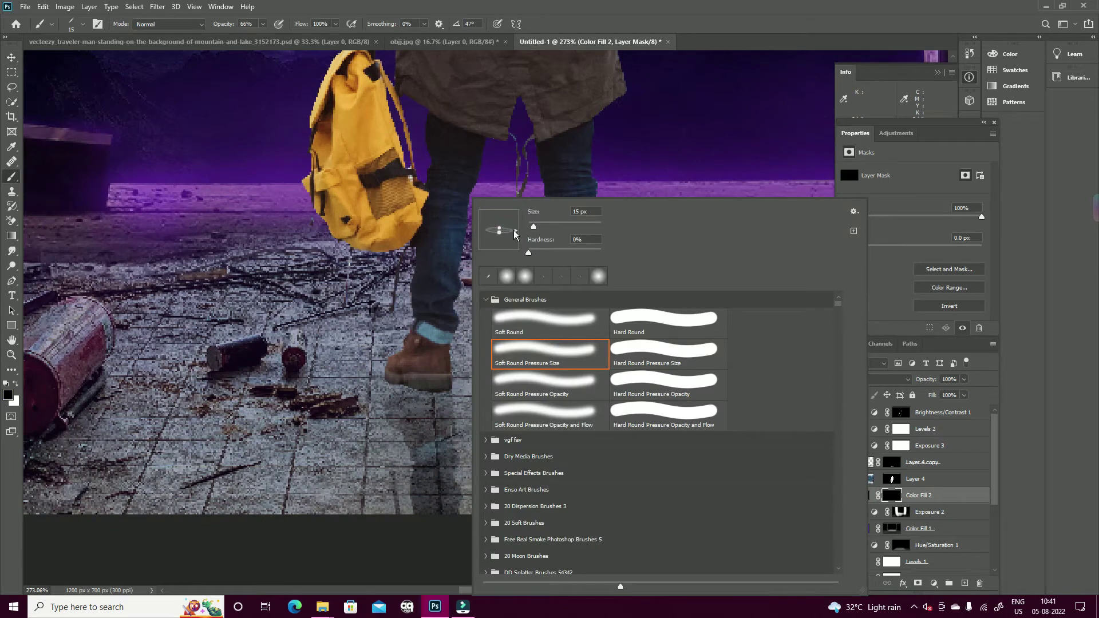
pyautogui.press('Escape')
pyautogui.press('x')
pyautogui.moveTo(262, 24); pyautogui.dragTo(262, 38)
pyautogui.rightClick(466, 404)
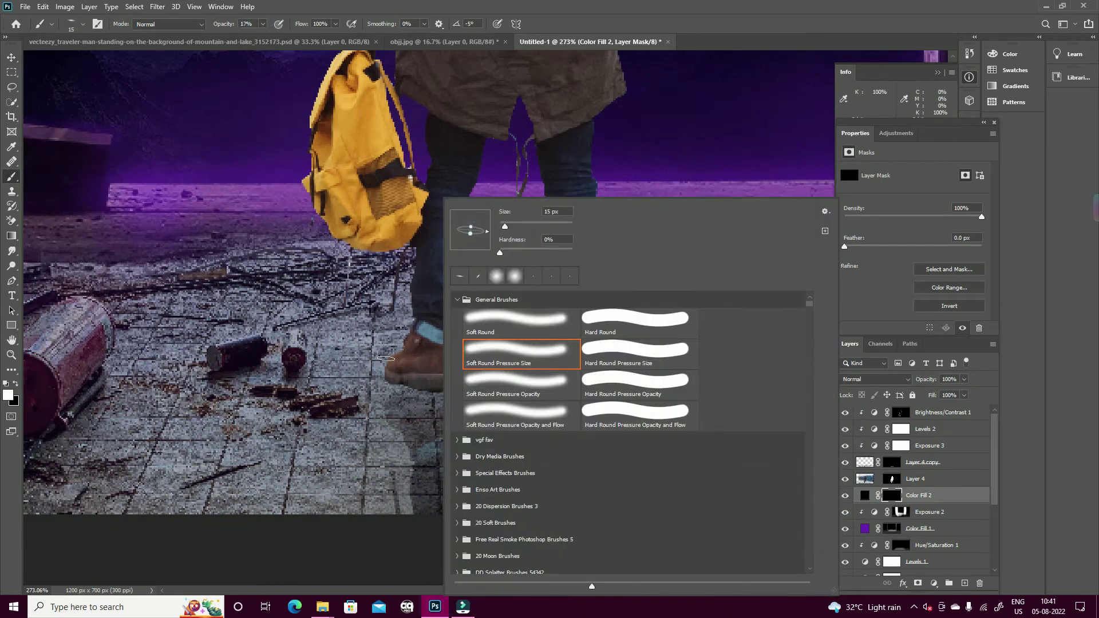
pyautogui.press('Escape')
# Paint a faint shadow on the floor around and past the traveler's boots, then compare in full view
pyautogui.moveTo(443, 390)
pyautogui.mouseDown()
pyautogui.moveTo(645, 389)
pyautogui.moveTo(480, 513)
pyautogui.mouseUp()
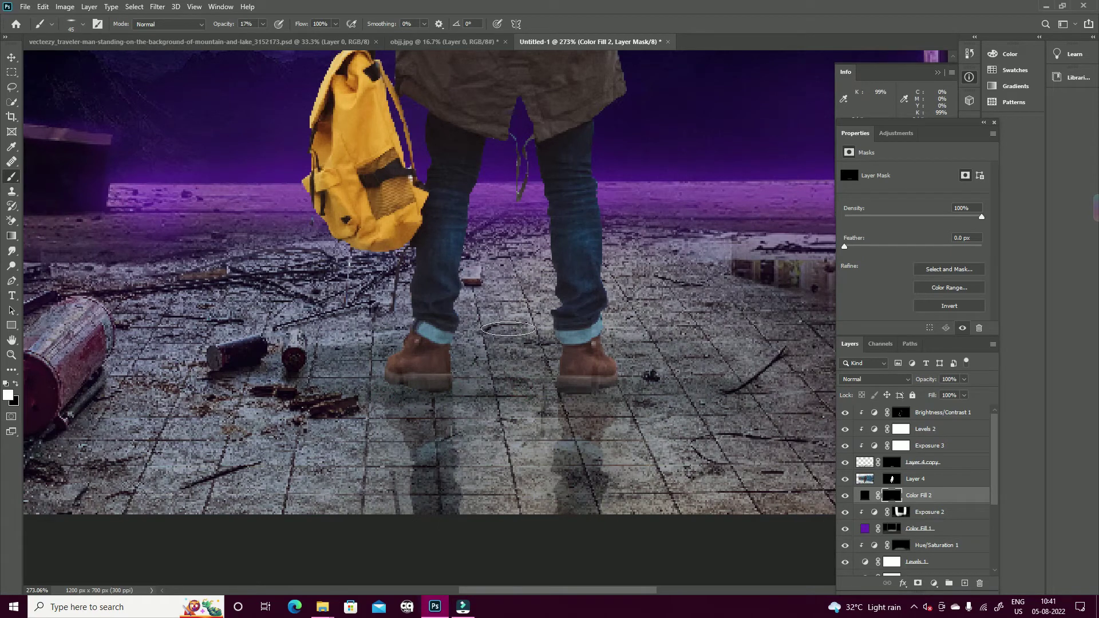
pyautogui.scroll(-8, 479, 514)
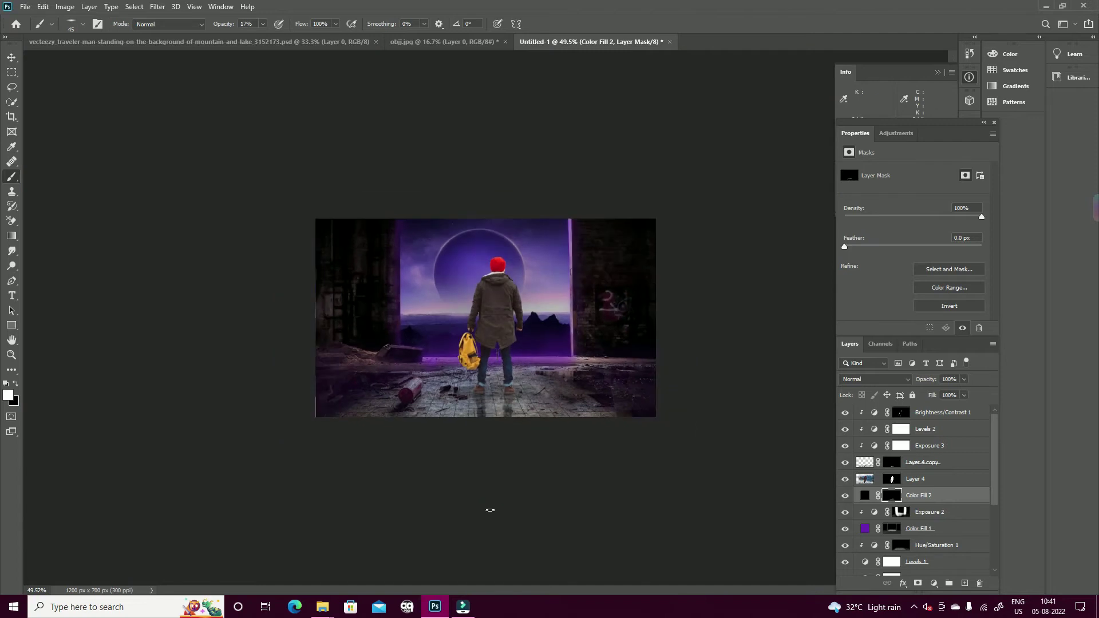
pyautogui.scroll(3, 495, 402)
pyautogui.scroll(3, 495, 401)
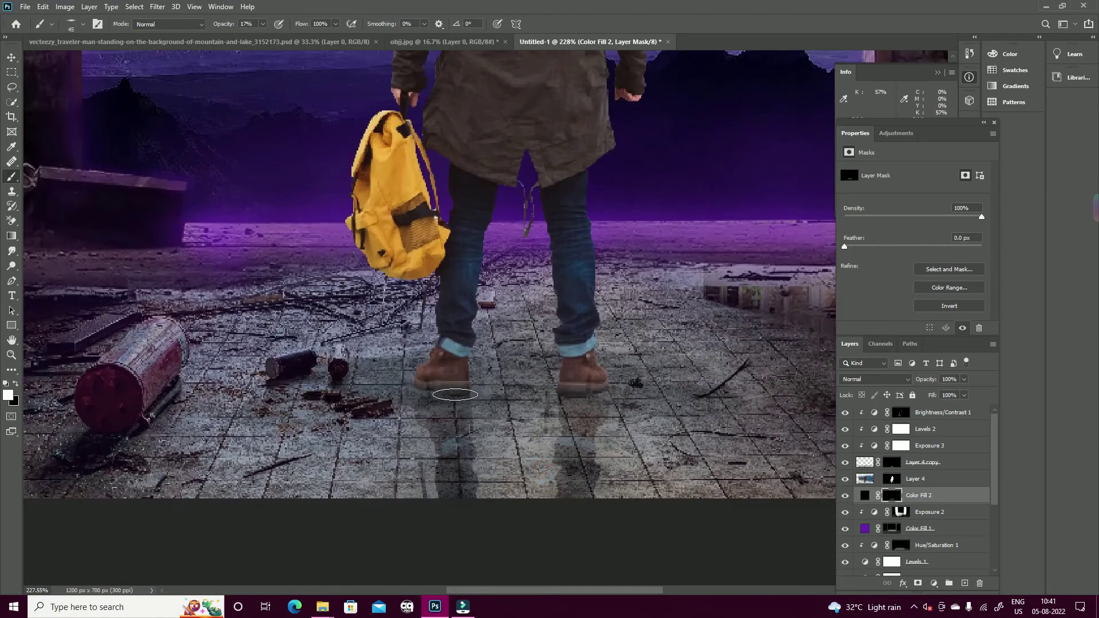
pyautogui.moveTo(465, 390); pyautogui.dragTo(634, 378)
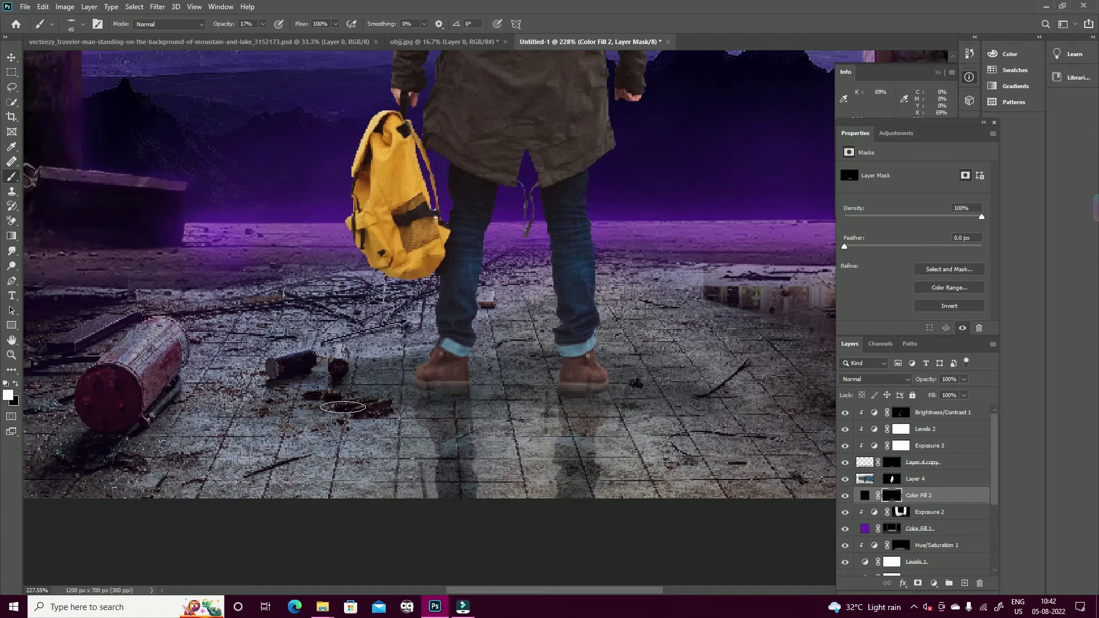
pyautogui.hotkey('ctrl', '0')
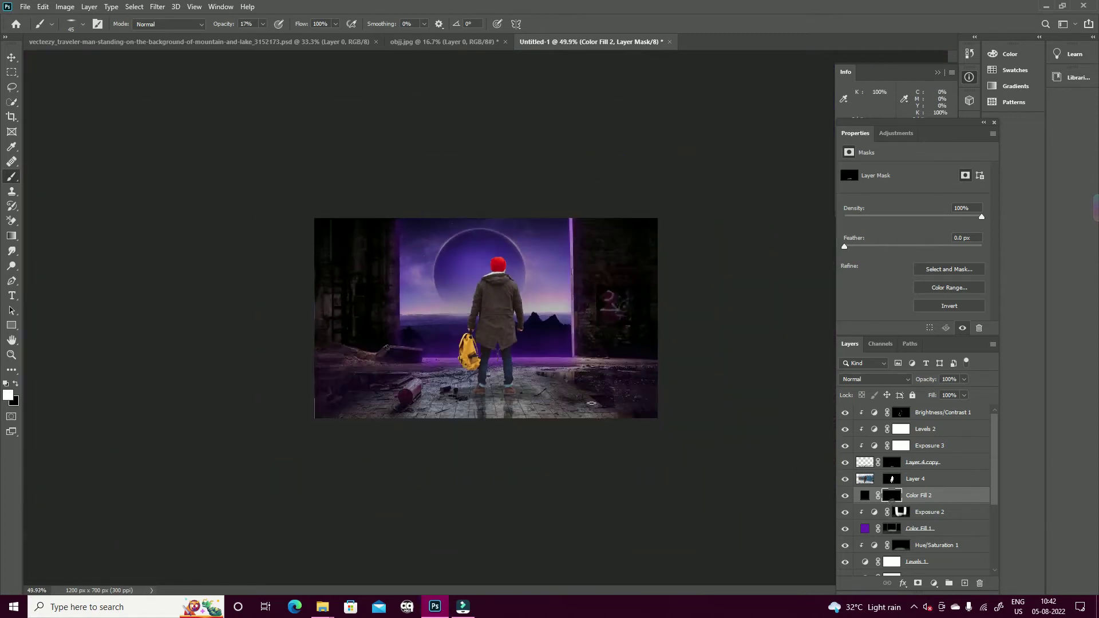
pyautogui.click(845, 528)
pyautogui.click(845, 528)
# Try a darker Exposure adjustment clipped to the traveler, then delete that Exposure 4
pyautogui.press('v')
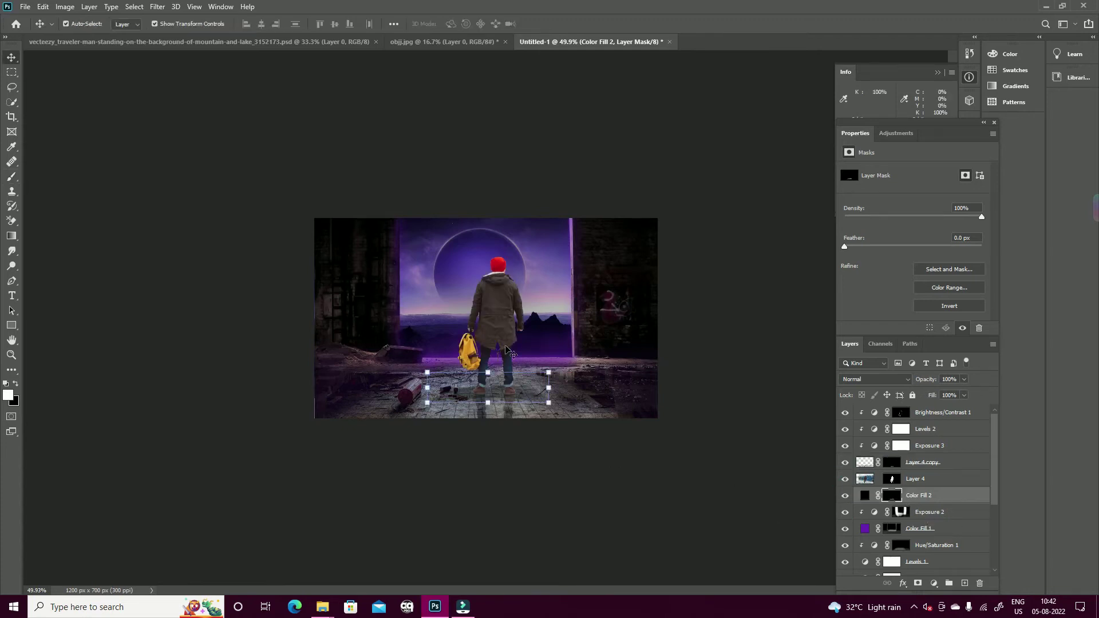
pyautogui.click(916, 479)
pyautogui.click(933, 583)
pyautogui.click(961, 447)
pyautogui.click(913, 328)
pyautogui.moveTo(913, 199); pyautogui.dragTo(895, 200)
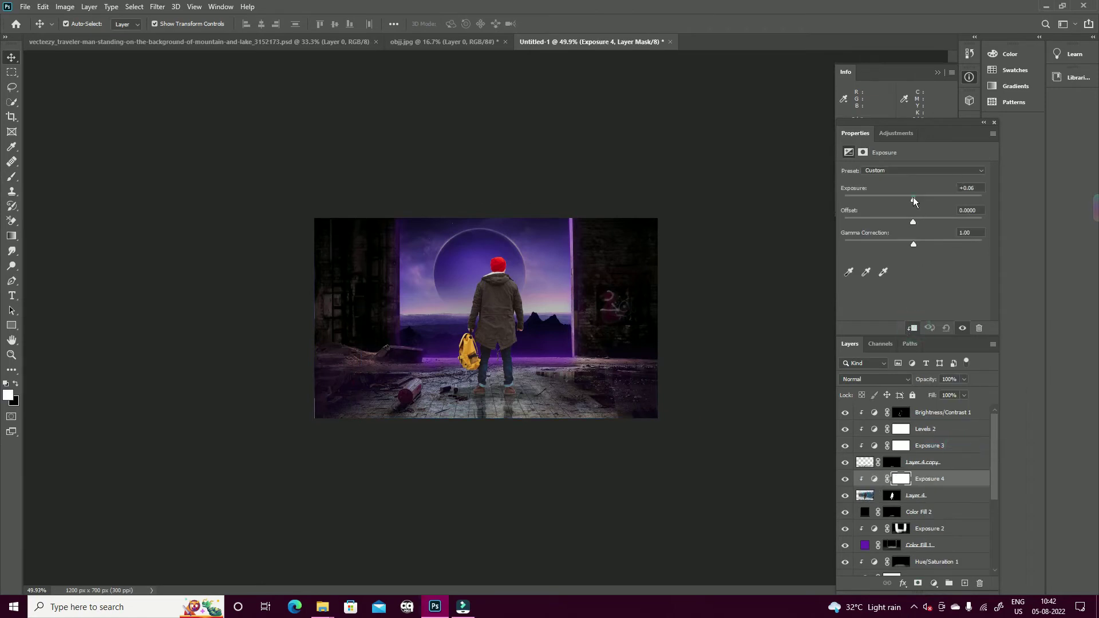
pyautogui.click(979, 328)
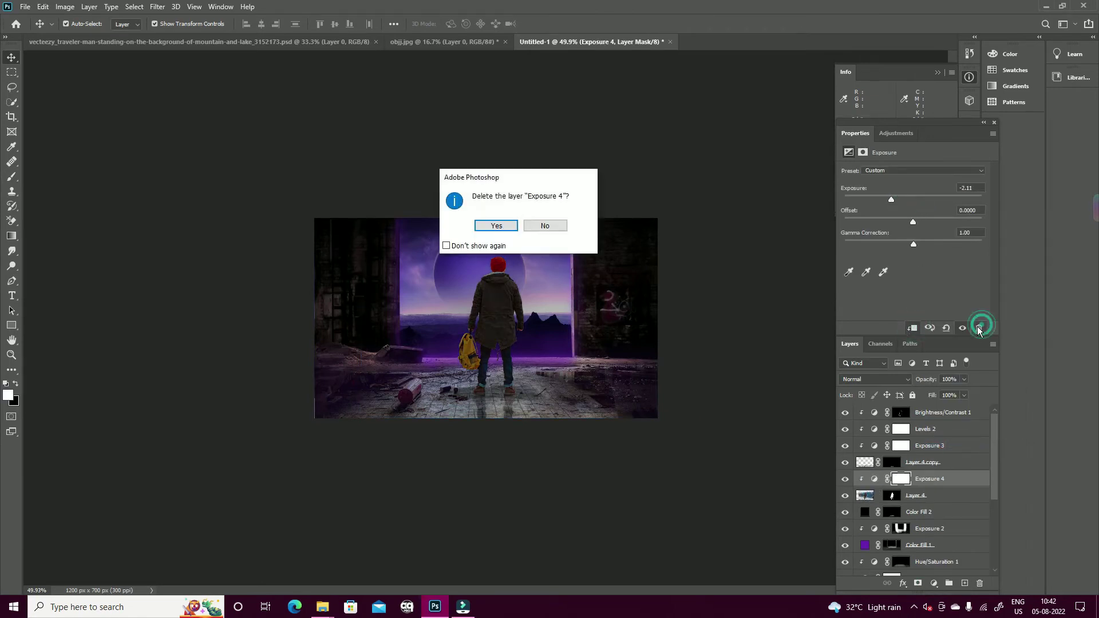
pyautogui.press('Return')
pyautogui.click(757, 399)
# Move the Color Fill 2 layer below Hue/Saturation 1
pyautogui.click(846, 429)
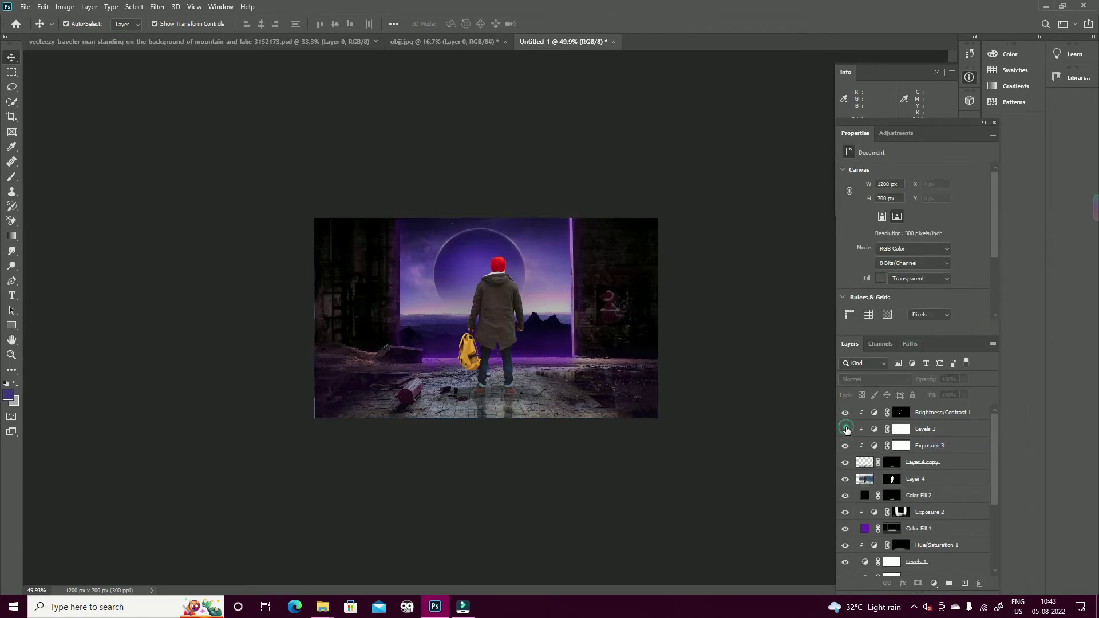
pyautogui.scroll(-2, 954, 529)
pyautogui.click(919, 463)
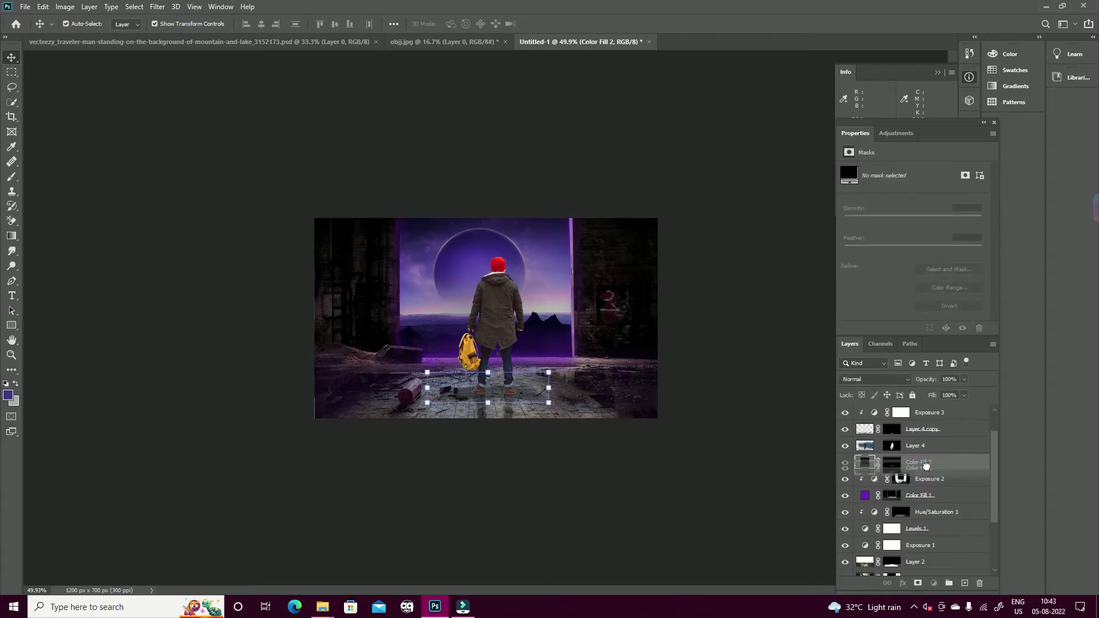
pyautogui.moveTo(930, 463); pyautogui.dragTo(939, 505)
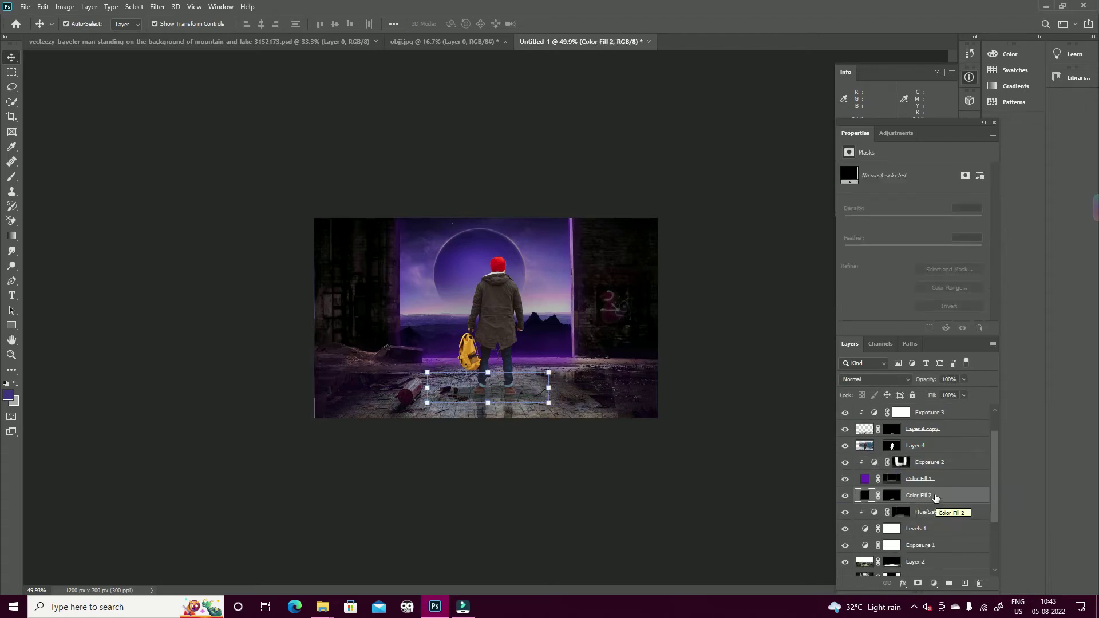
pyautogui.click(933, 446)
pyautogui.scroll(2, 940, 438)
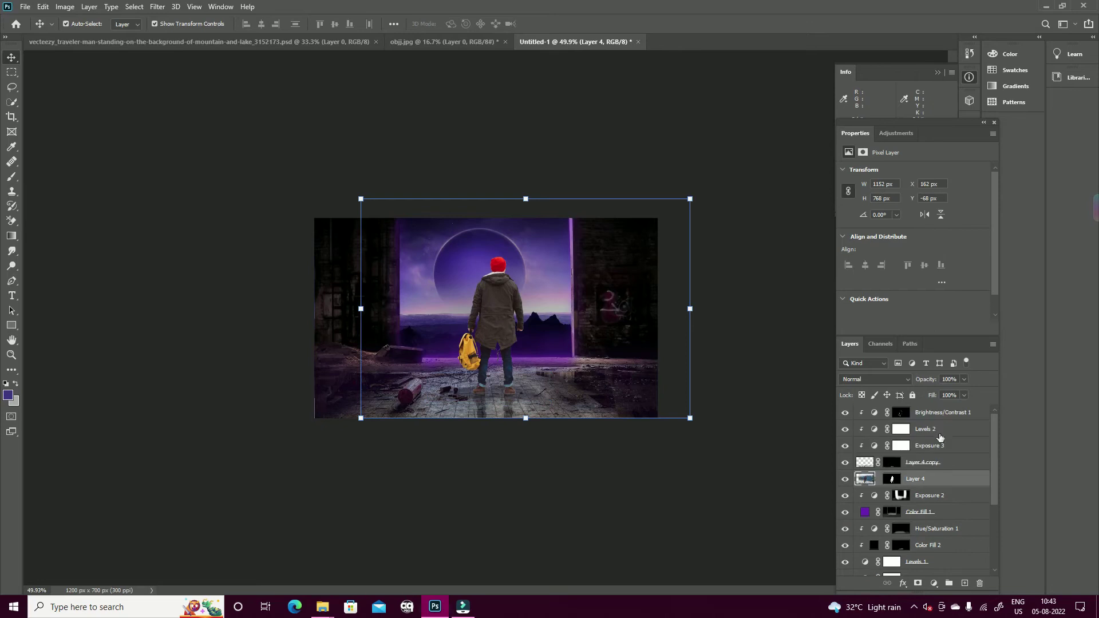
# Darken Exposure 3 to about -1.83, then place copies of it, Levels 2 and Brightness/Contrast 1 below Layer 4
pyautogui.click(876, 448)
pyautogui.moveTo(894, 201); pyautogui.dragTo(895, 201)
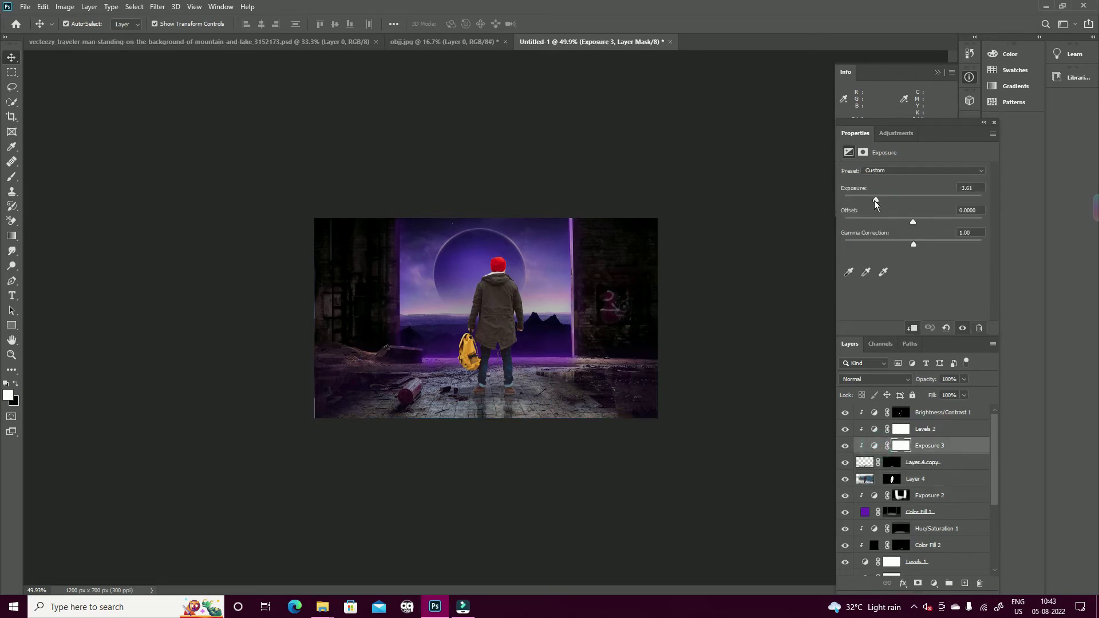
pyautogui.click(896, 480)
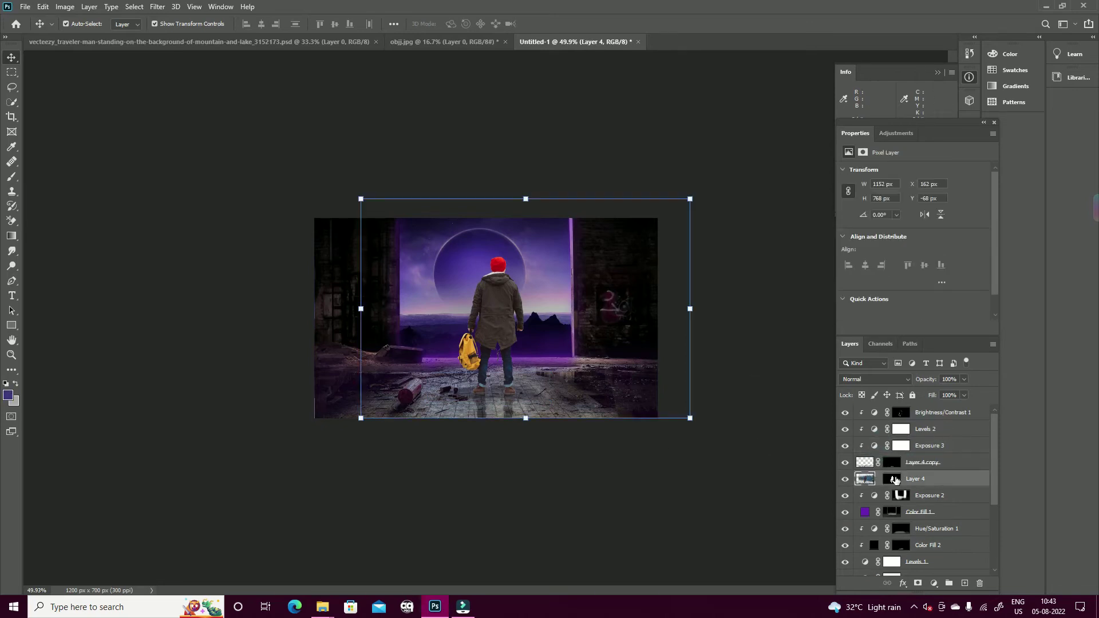
pyautogui.click(951, 450)
pyautogui.keyDown('shift'); pyautogui.click(951, 415); pyautogui.keyUp('shift')
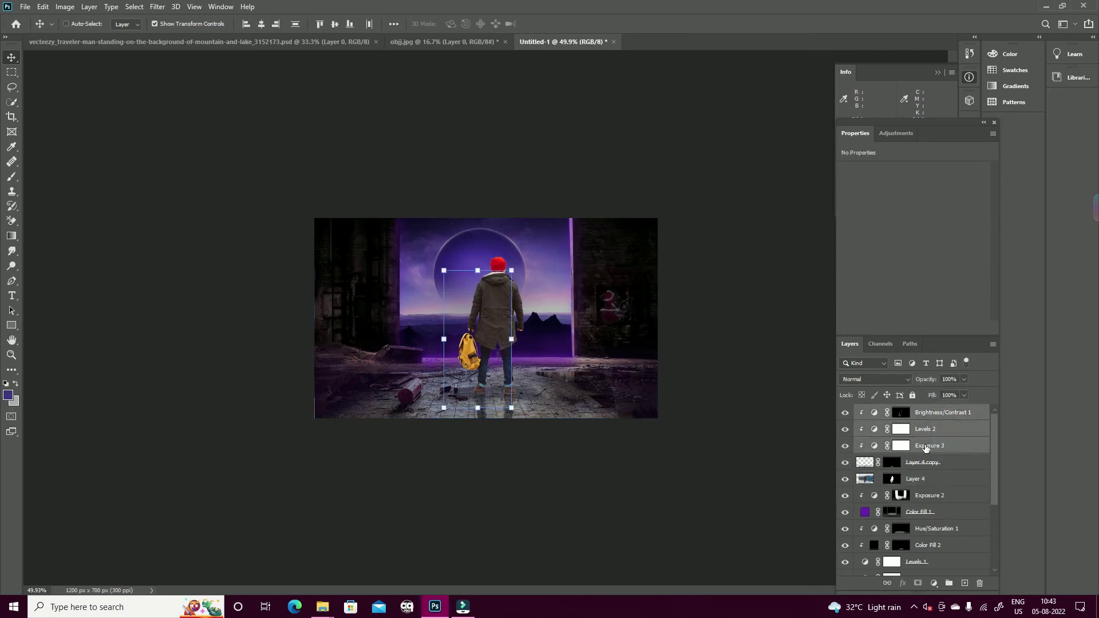
pyautogui.hotkey('ctrl', 'j')
pyautogui.moveTo(937, 423); pyautogui.dragTo(946, 541)
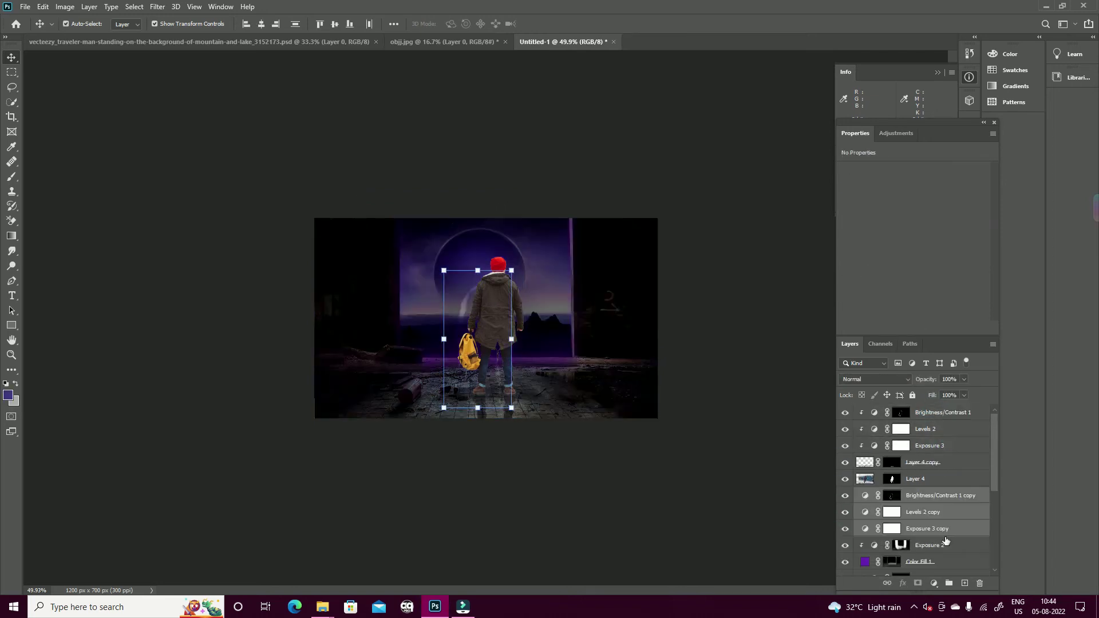
# Move Exposure 2 and Color Fill 1 together below Layer 4
pyautogui.click(847, 546)
pyautogui.scroll(-2, 874, 561)
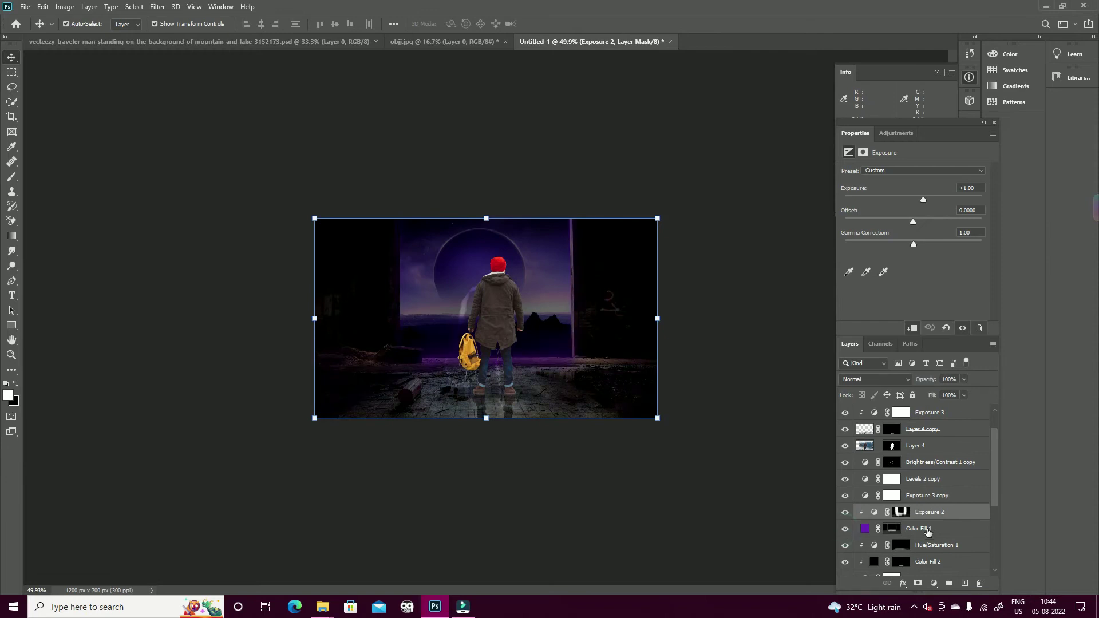
pyautogui.keyDown('ctrl'); pyautogui.click(927, 529); pyautogui.keyUp('ctrl')
pyautogui.hotkey('ctrl', 'shift', ']')
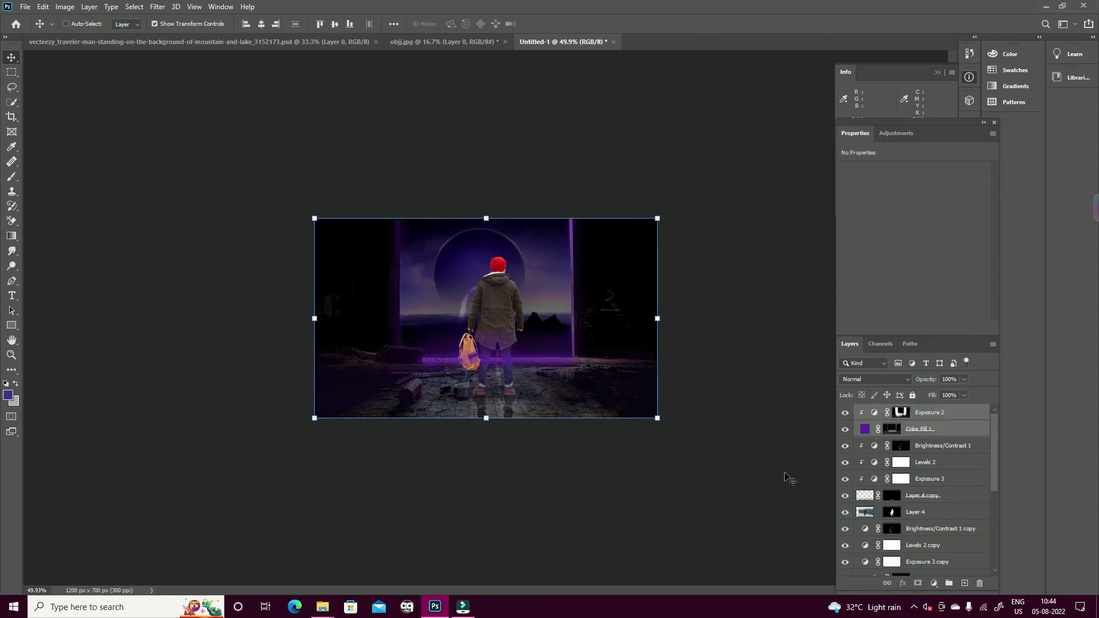
pyautogui.moveTo(930, 421); pyautogui.dragTo(939, 495)
pyautogui.hotkey('ctrl', '[')
pyautogui.hotkey('ctrl', '[')
pyautogui.hotkey('ctrl', '[')
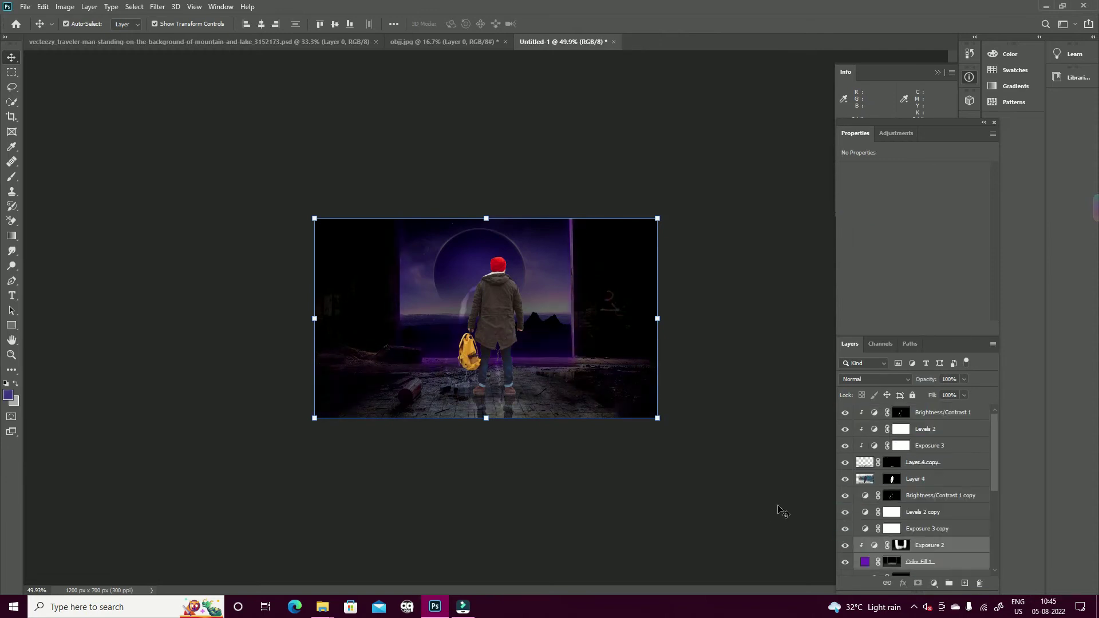
pyautogui.click(874, 526)
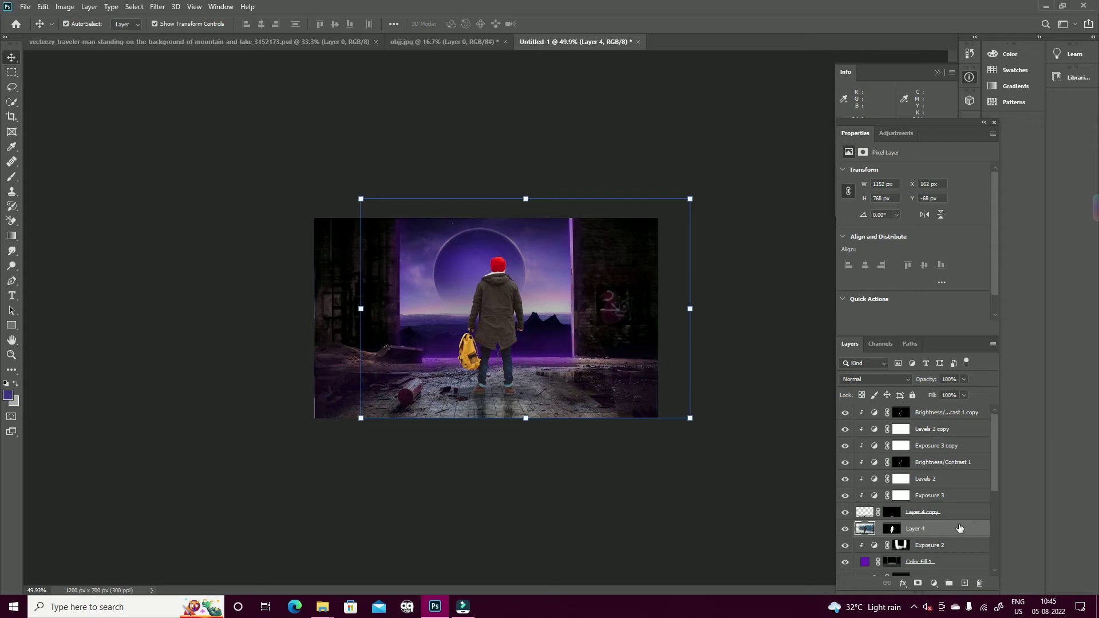
# Add a Curves adjustment clipped to Layer 4 with darker midtones, deeper shadows and lower highlights
pyautogui.click(936, 583)
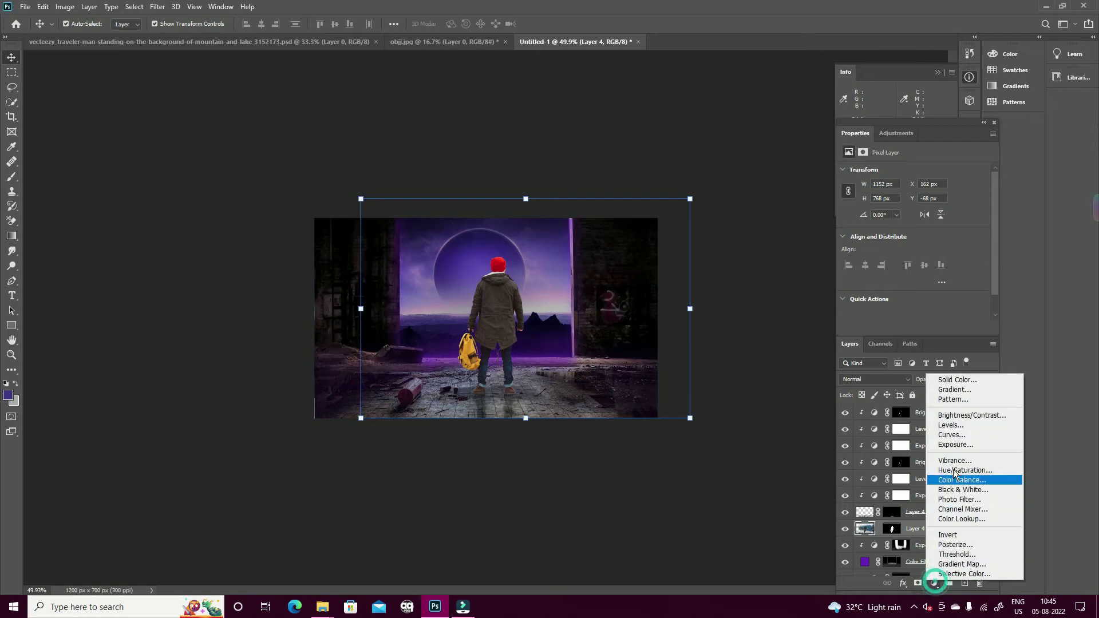
pyautogui.click(961, 438)
pyautogui.click(913, 328)
pyautogui.moveTo(925, 255); pyautogui.dragTo(929, 269)
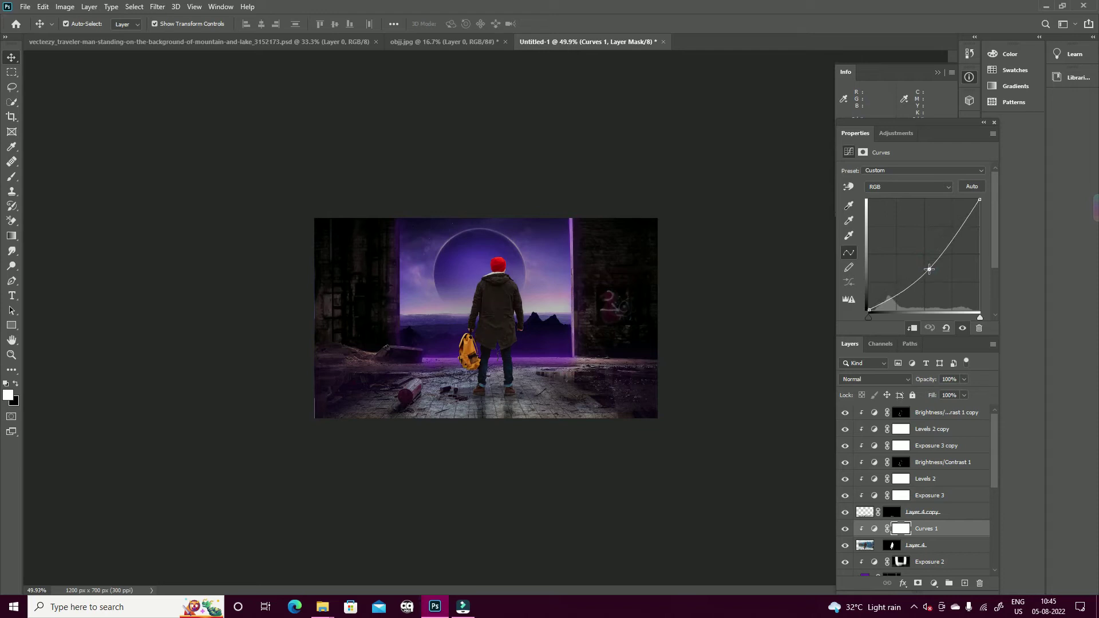
pyautogui.moveTo(870, 321); pyautogui.dragTo(885, 327)
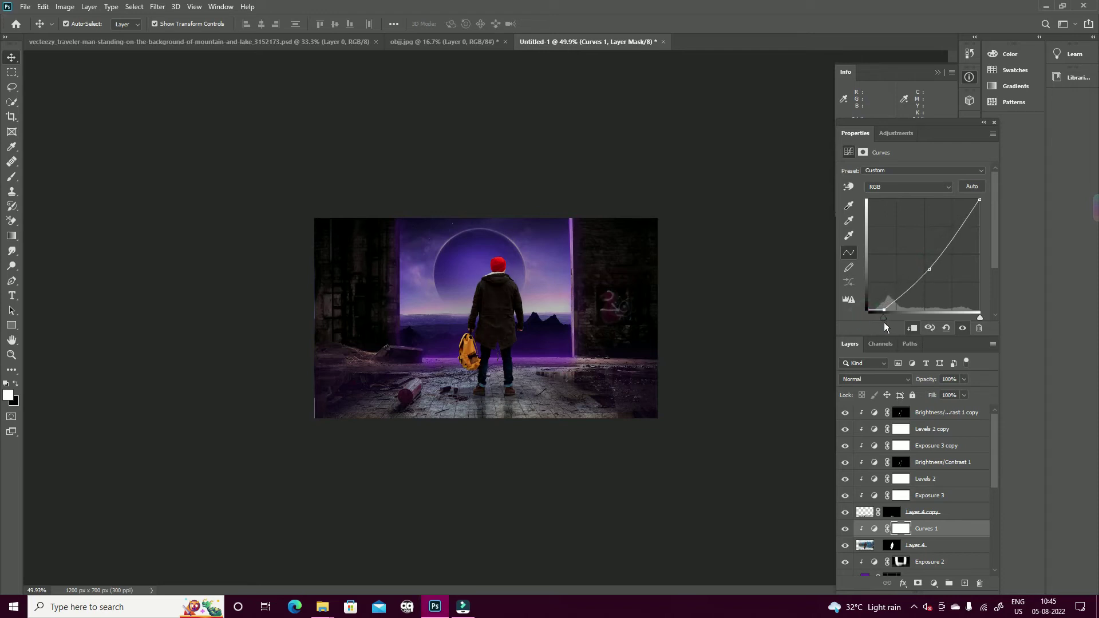
pyautogui.moveTo(977, 201); pyautogui.dragTo(979, 213)
pyautogui.moveTo(977, 314); pyautogui.dragTo(971, 317)
pyautogui.click(752, 284)
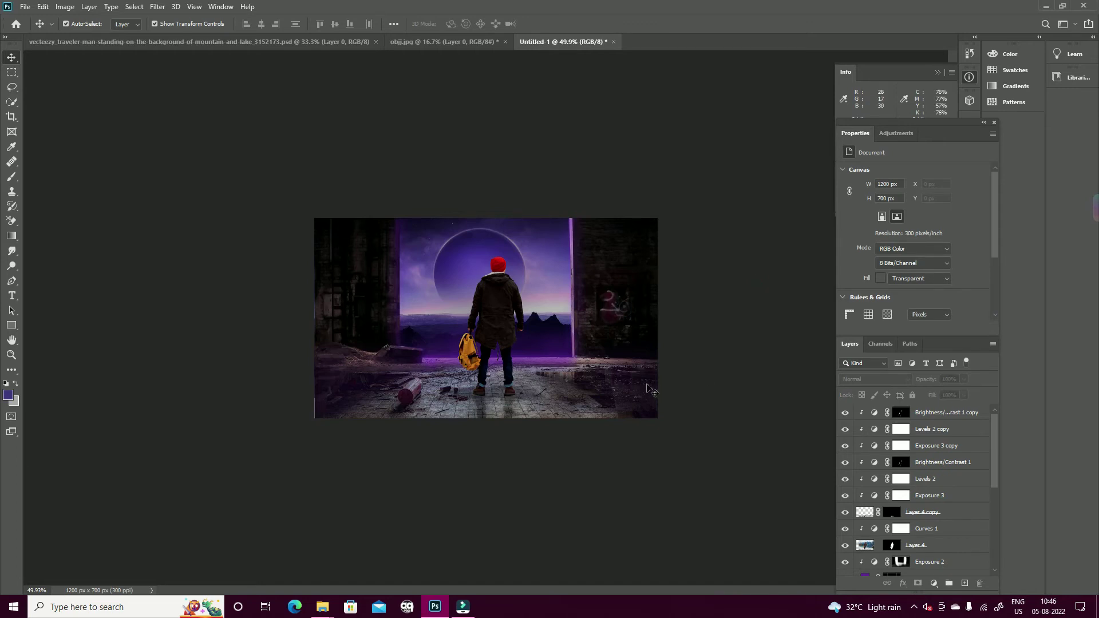
# Add a new layer above Layer 4 and set up a white brush rotated to -89°
pyautogui.click(500, 302)
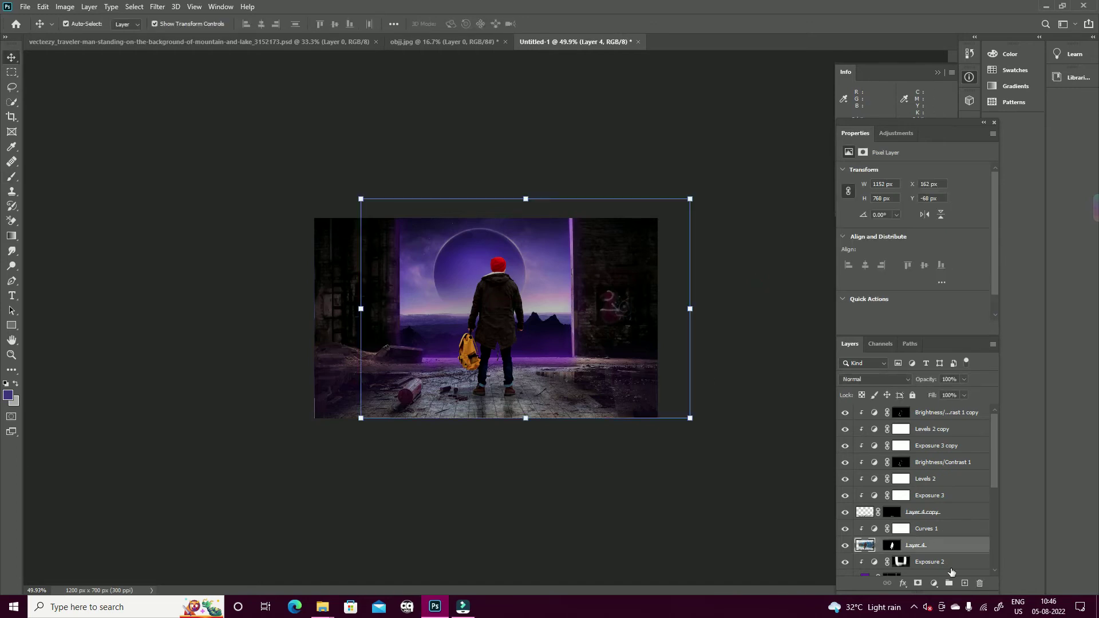
pyautogui.click(964, 583)
pyautogui.press('b')
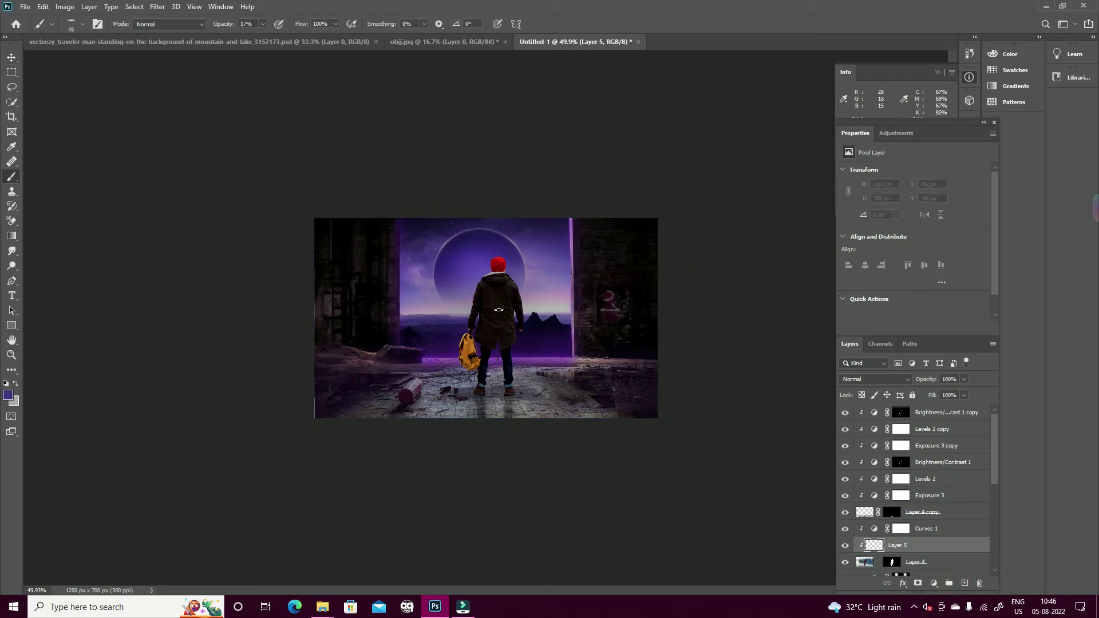
pyautogui.rightClick(499, 310)
pyautogui.moveTo(544, 229); pyautogui.dragTo(531, 247)
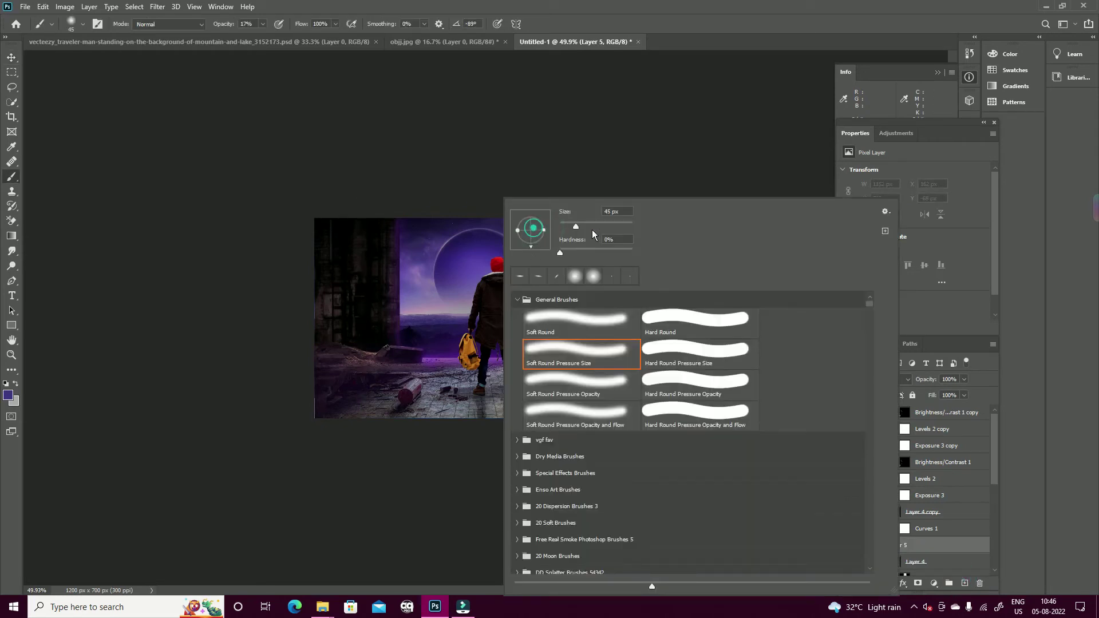
pyautogui.click(294, 167)
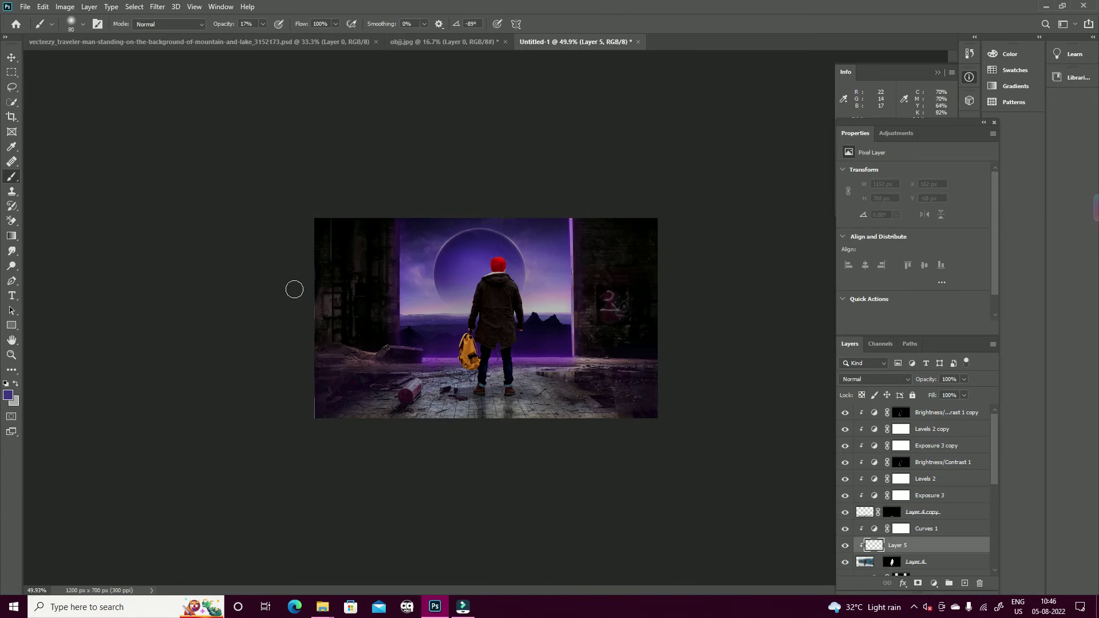
pyautogui.click(8, 395)
pyautogui.moveTo(796, 371); pyautogui.dragTo(755, 346)
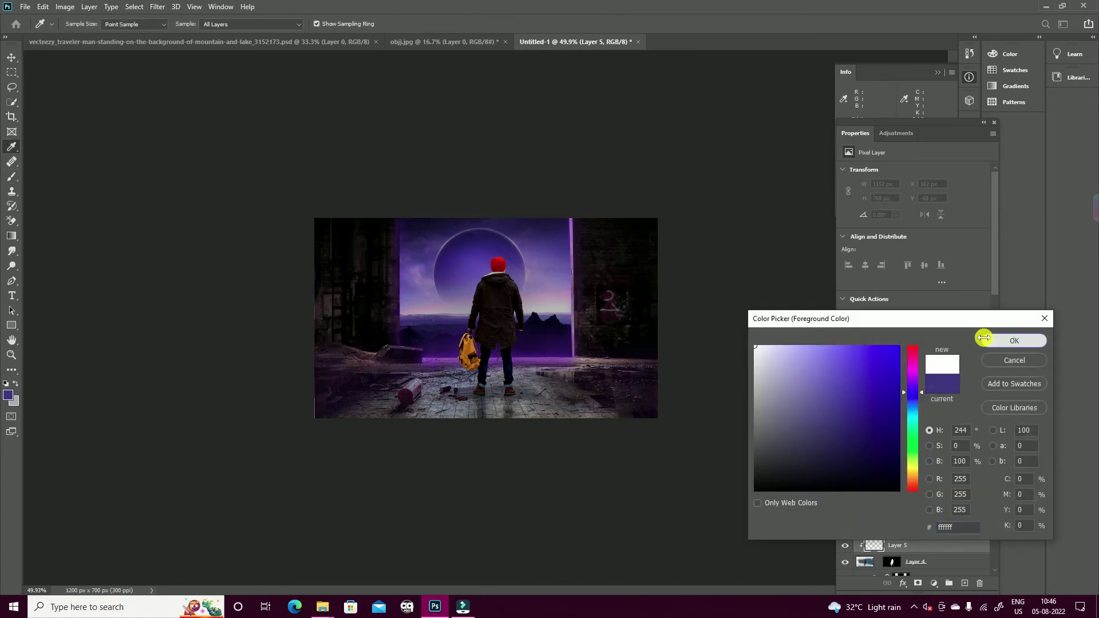
pyautogui.click(984, 340)
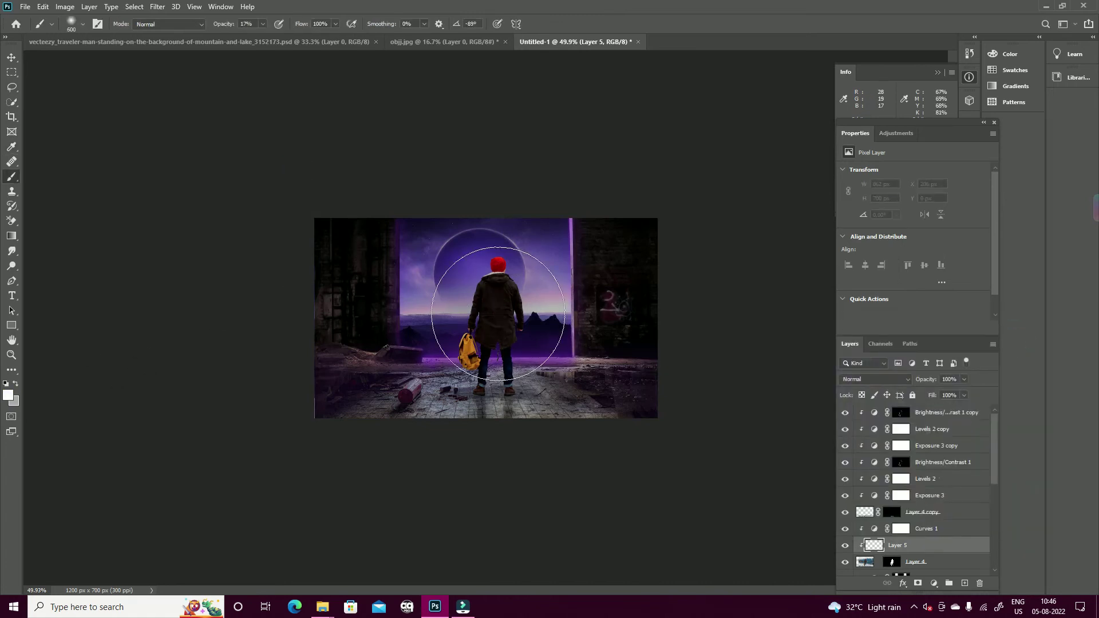
# Replace the misplaced layer with a Lighter Color Layer 5 above Exposure 2, then add Layer 6
pyautogui.scroll(-2, 925, 547)
pyautogui.click(924, 543)
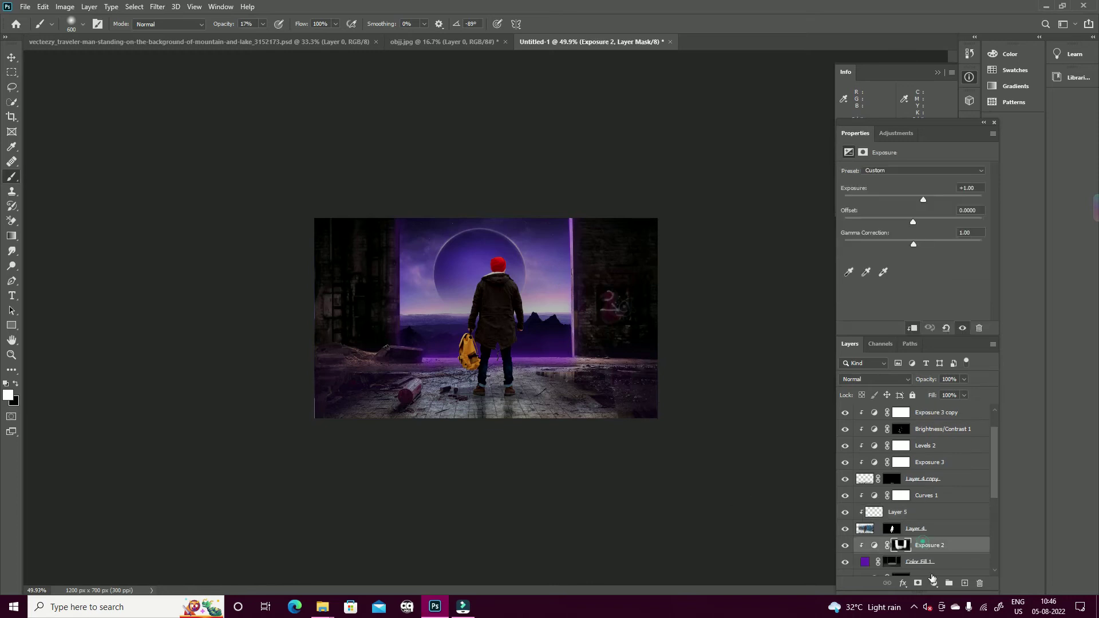
pyautogui.click(897, 512)
pyautogui.press('Delete')
pyautogui.click(925, 529)
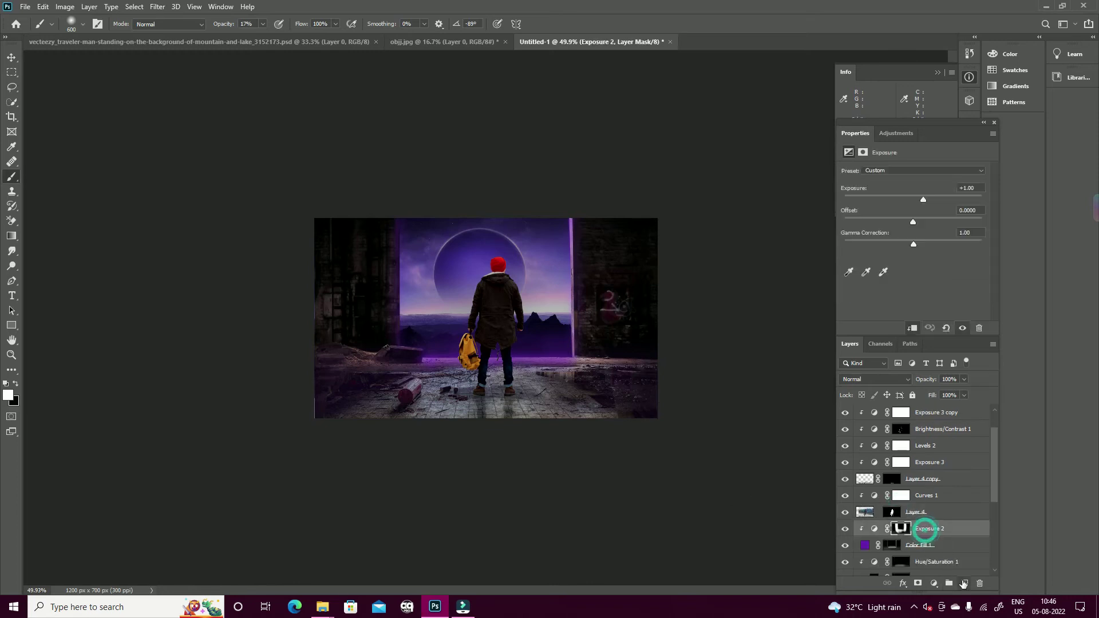
pyautogui.click(964, 582)
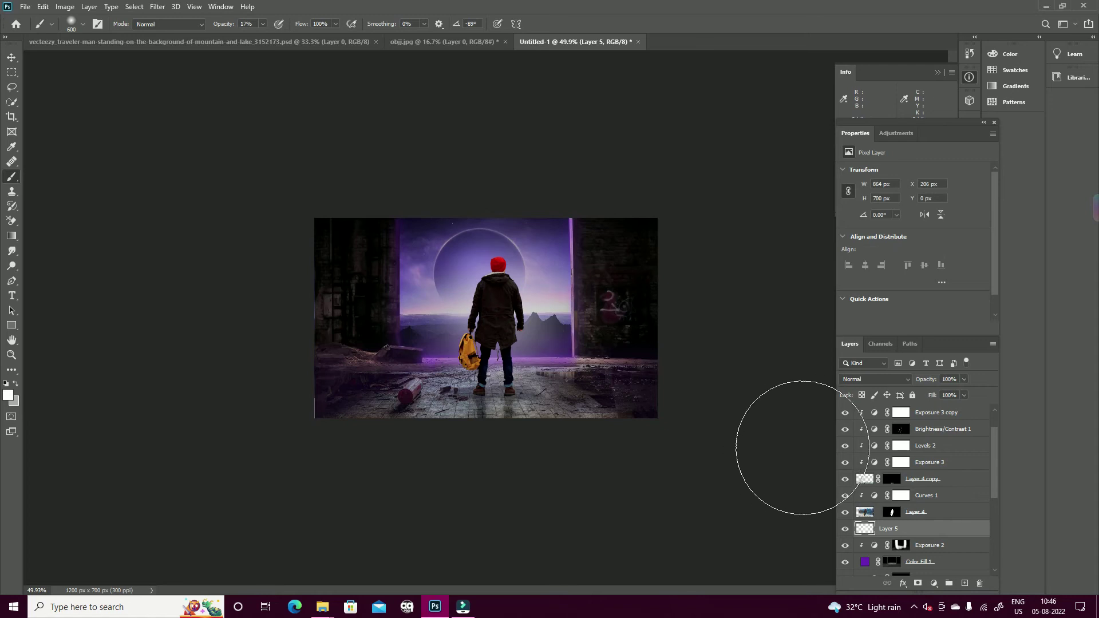
pyautogui.click(871, 379)
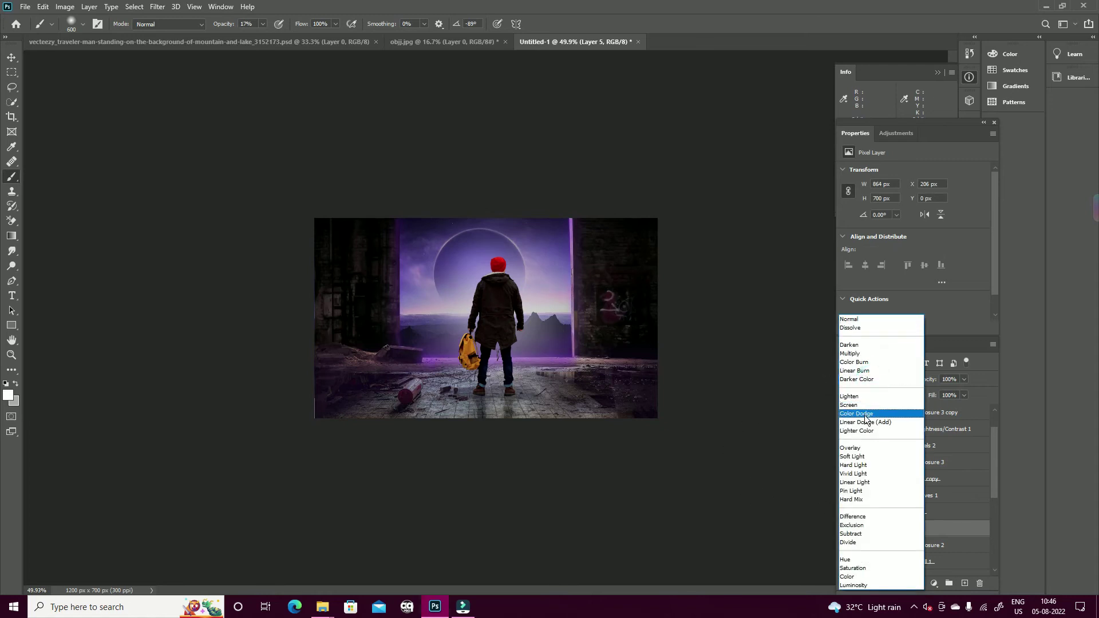
pyautogui.click(866, 431)
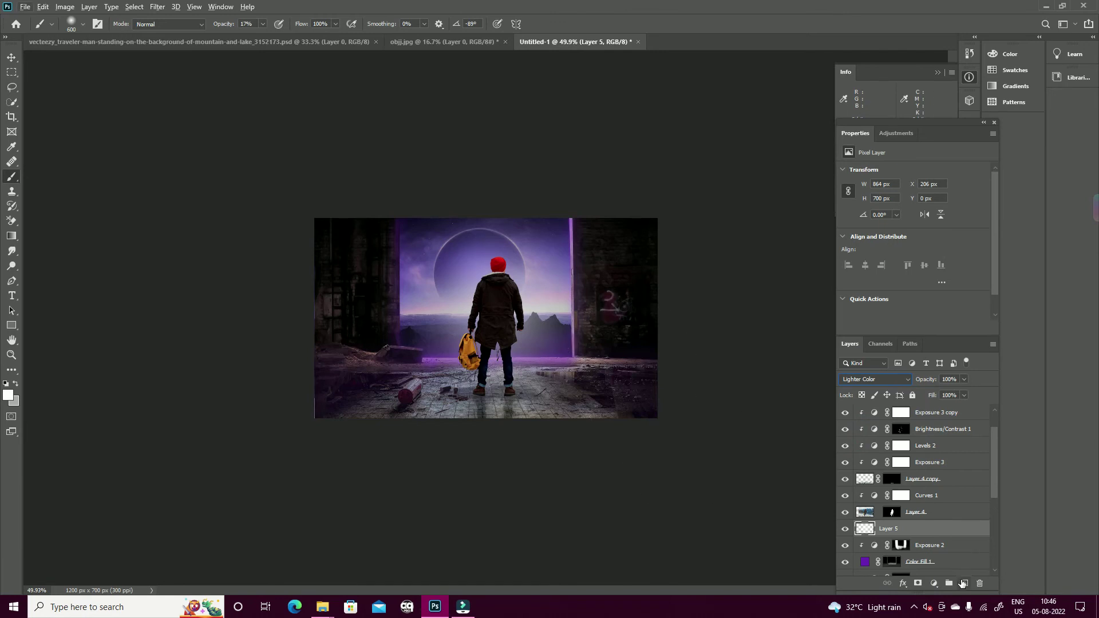
pyautogui.click(963, 583)
pyautogui.rightClick(824, 566)
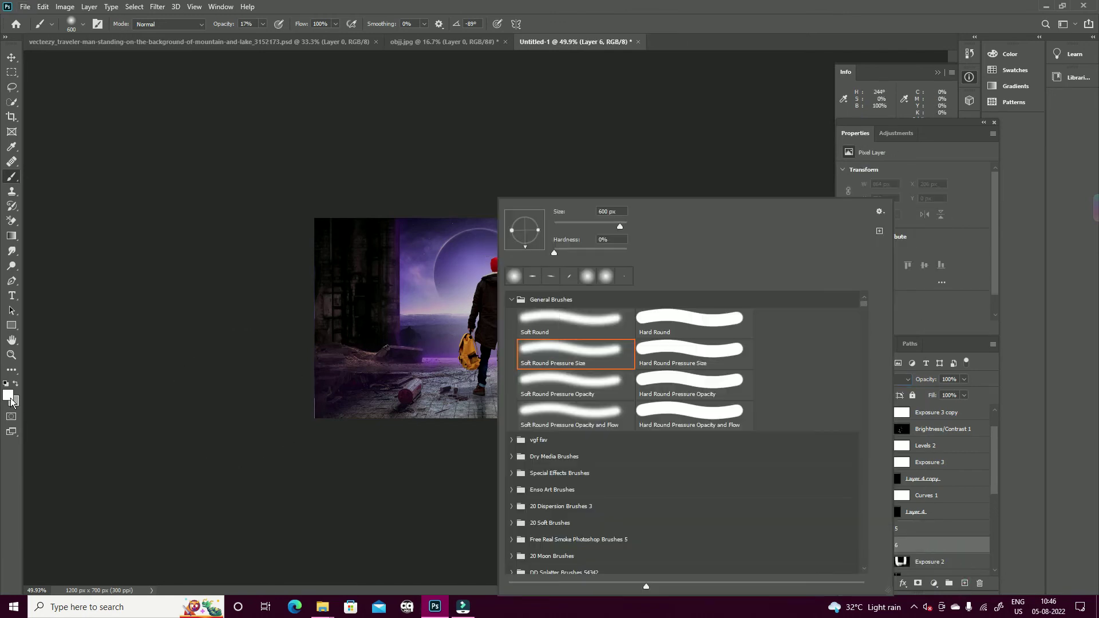
# Paint a purple glow around the traveler's legs and torso on Layer 6, blended as Color Dodge
pyautogui.click(10, 399)
pyautogui.click(821, 351)
pyautogui.click(1014, 340)
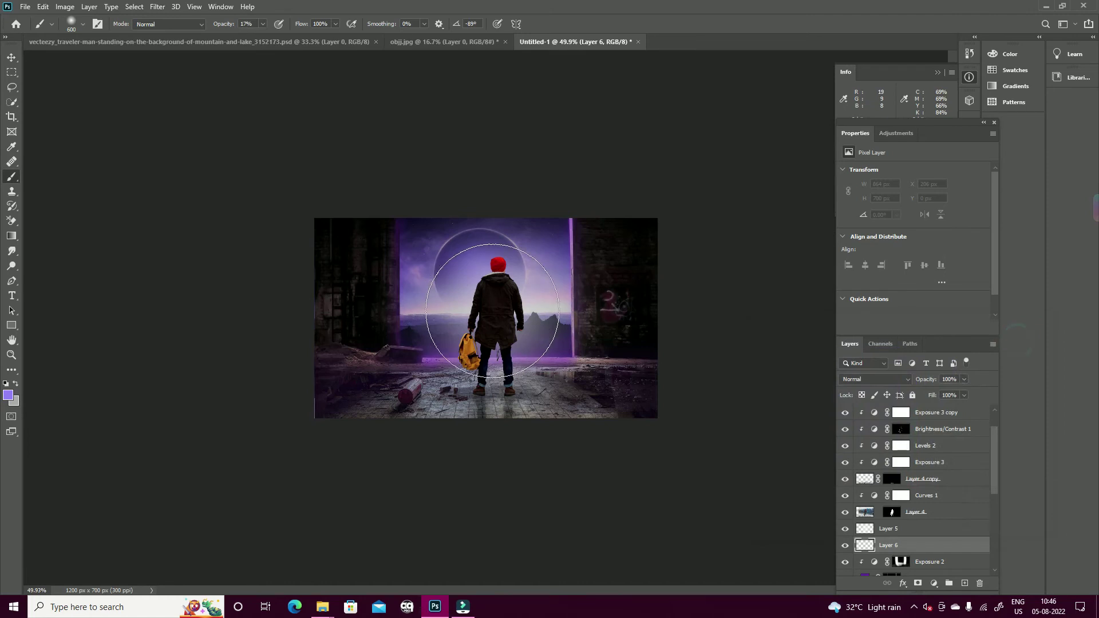
pyautogui.moveTo(488, 306)
pyautogui.mouseDown()
pyautogui.moveTo(492, 355)
pyautogui.moveTo(491, 313)
pyautogui.mouseUp()
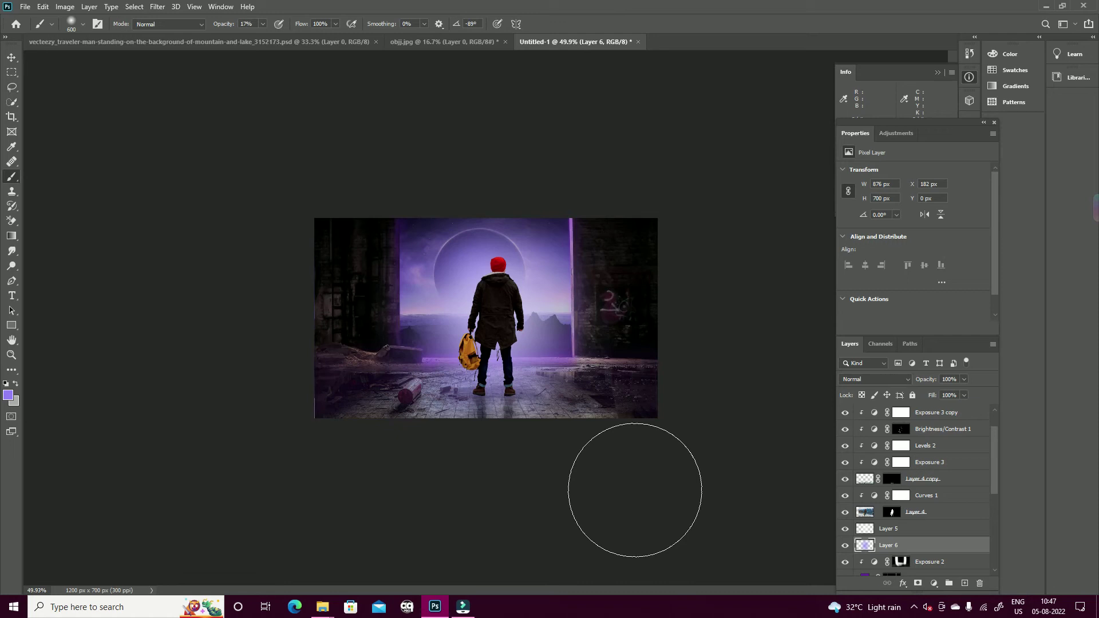
pyautogui.click(497, 316)
pyautogui.click(893, 378)
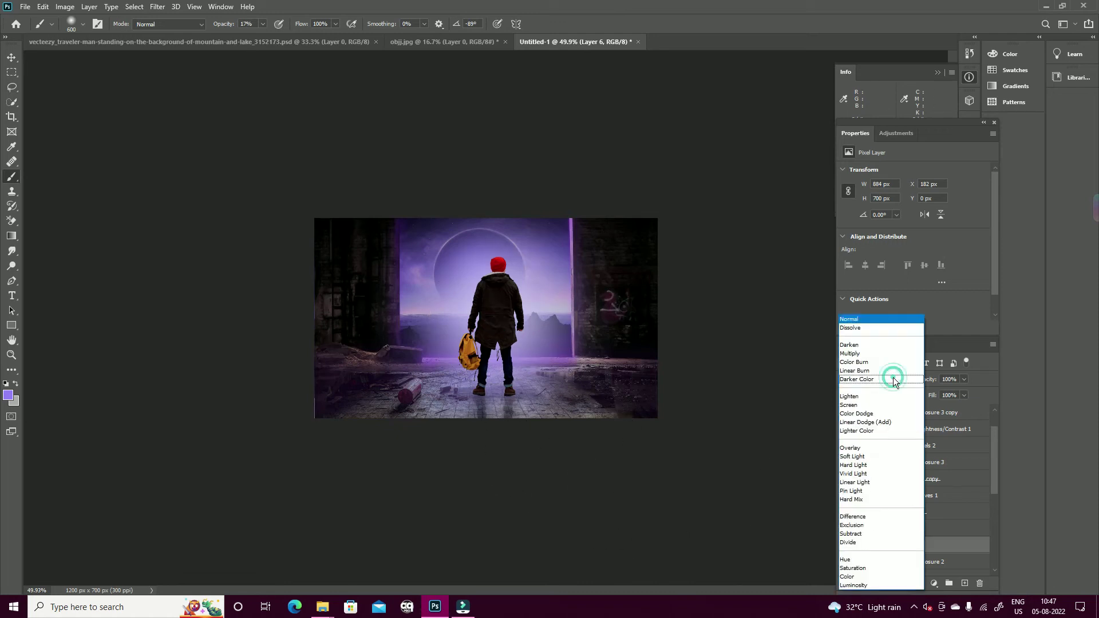
pyautogui.click(873, 414)
pyautogui.click(725, 479)
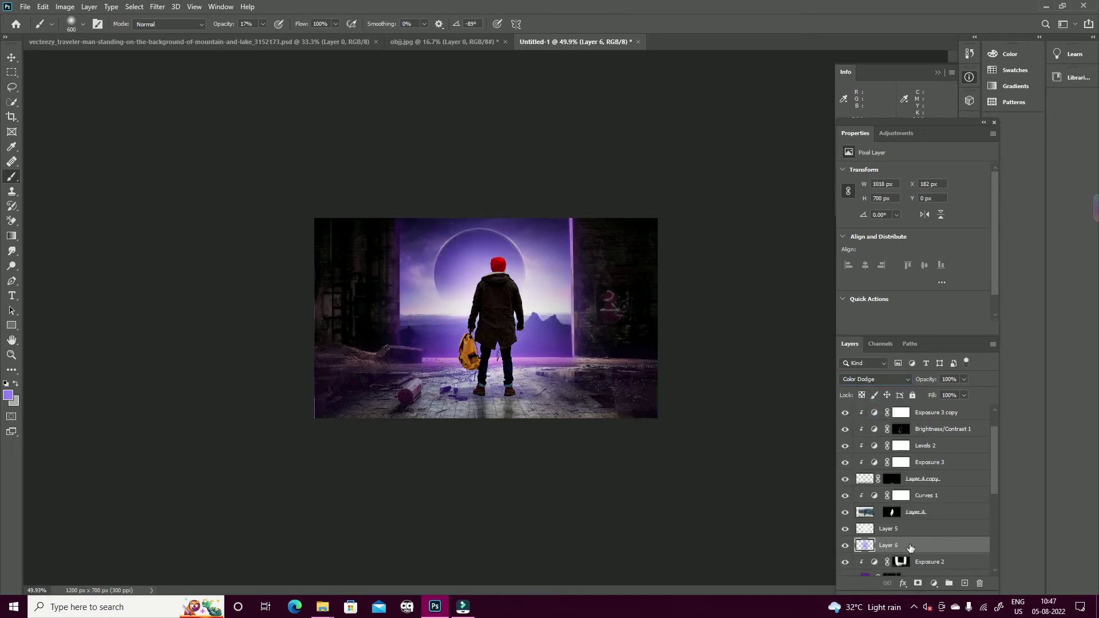
# Add a layer mask to Layer 6, shrink the brush, and add a mask to Layer 5
pyautogui.click(916, 584)
pyautogui.scroll(3, 502, 350)
pyautogui.scroll(2, 502, 351)
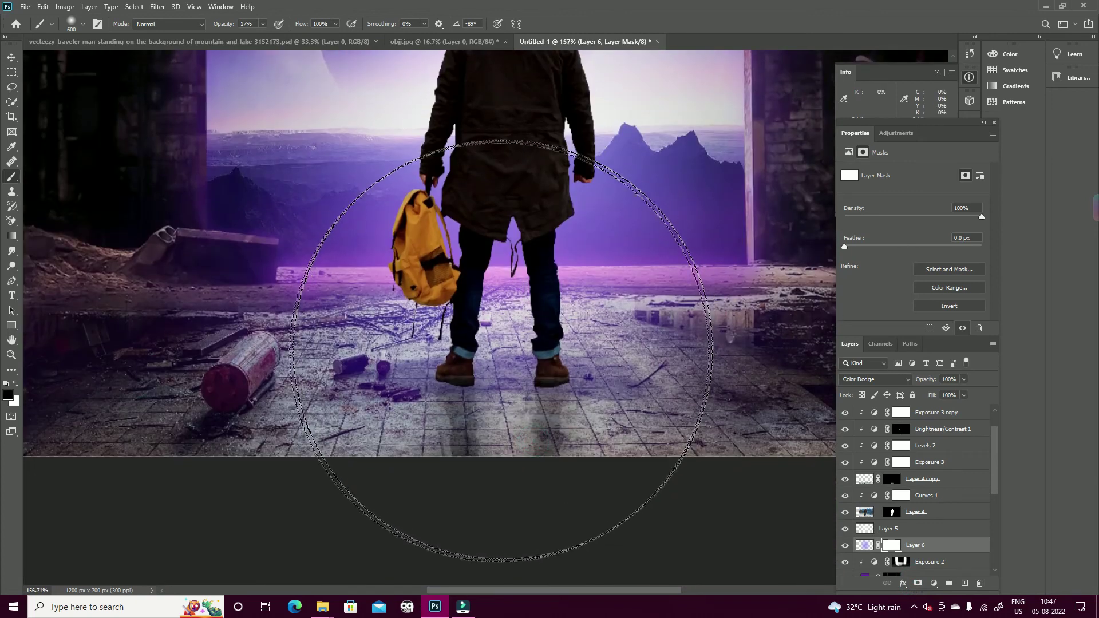
pyautogui.press('[')
pyautogui.press('[')
pyautogui.press('[')
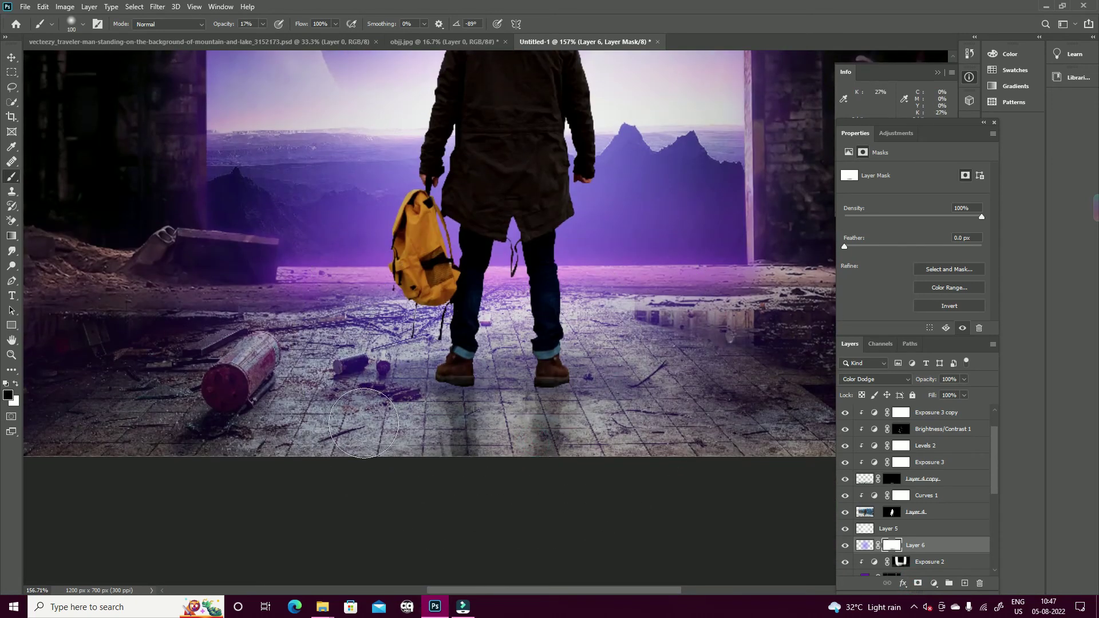
pyautogui.scroll(-2, 926, 532)
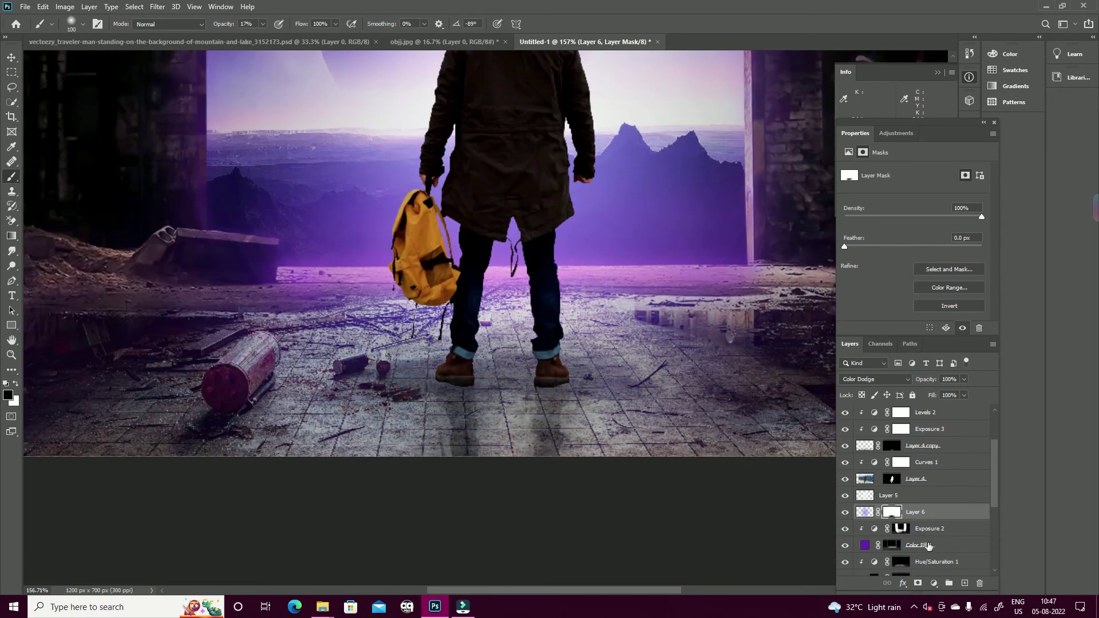
pyautogui.click(905, 496)
pyautogui.click(918, 582)
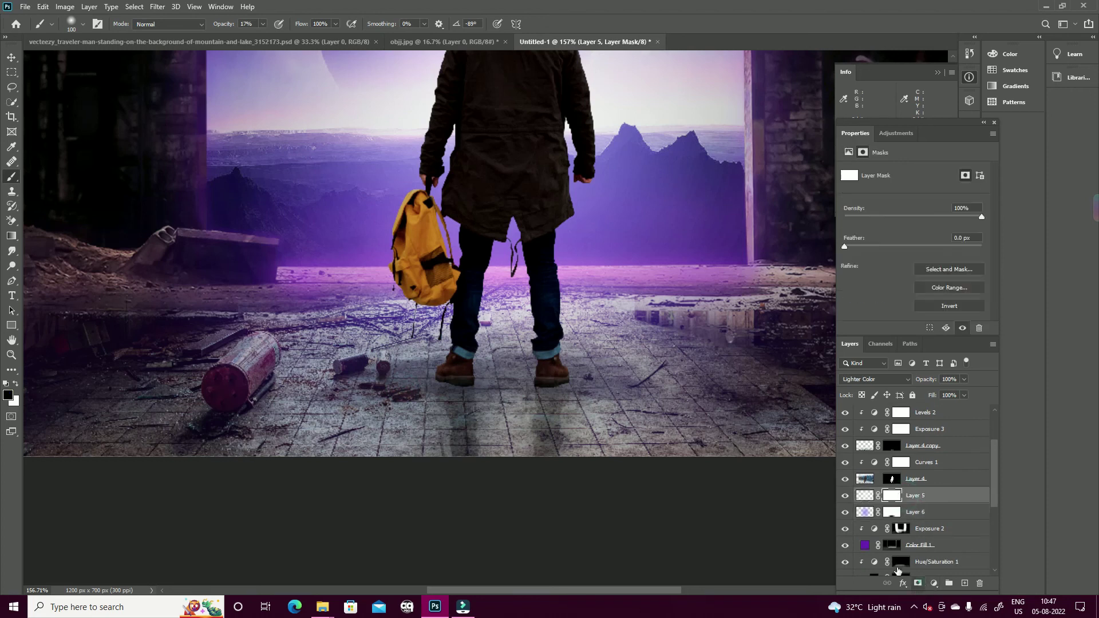
pyautogui.keyDown('alt'); pyautogui.scroll(-3, 361, 395); pyautogui.keyUp('alt')
pyautogui.keyDown('alt'); pyautogui.scroll(-3, 579, 458); pyautogui.keyUp('alt')
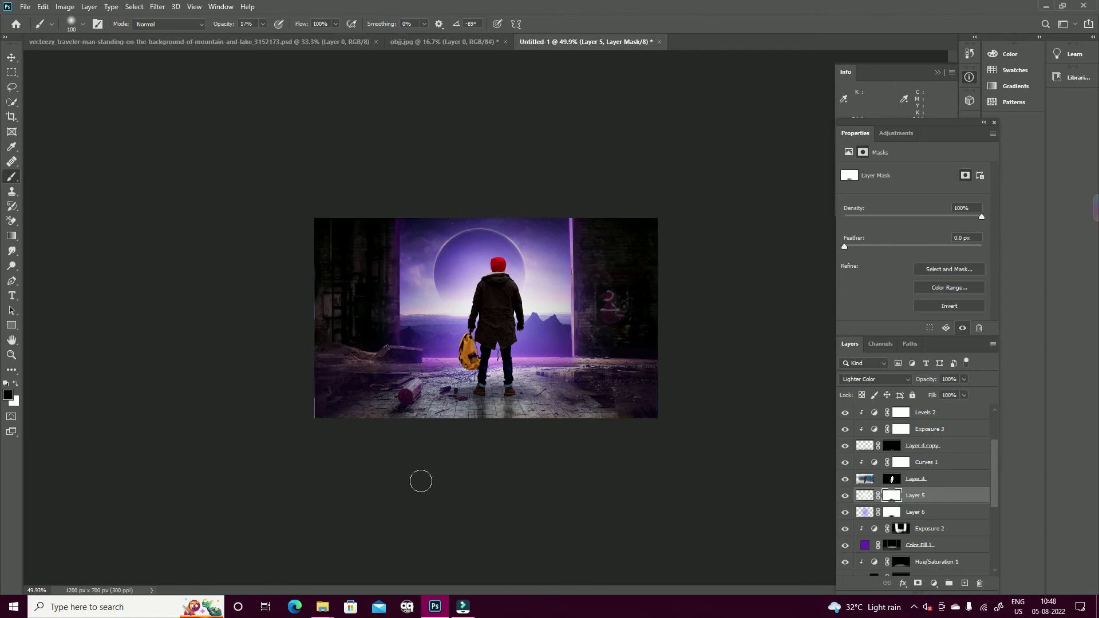
# Choose the Sampled Brush 2012 smoke brush from the Real Smoke set
pyautogui.rightClick(421, 481)
pyautogui.scroll(-5, 556, 472)
pyautogui.scroll(-3, 557, 472)
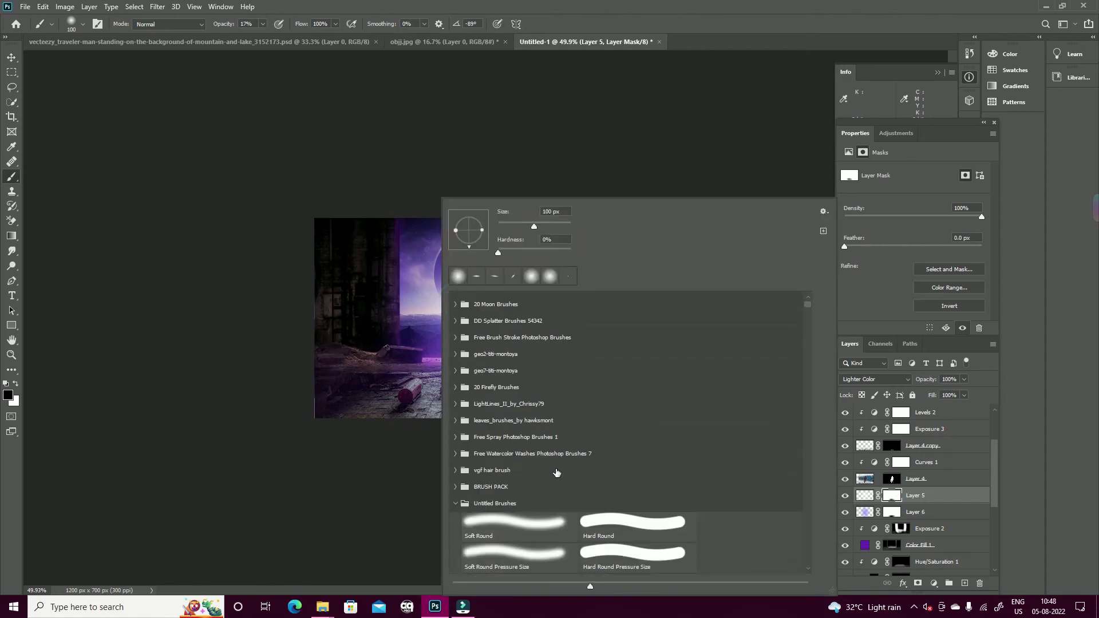
pyautogui.scroll(-1, 557, 472)
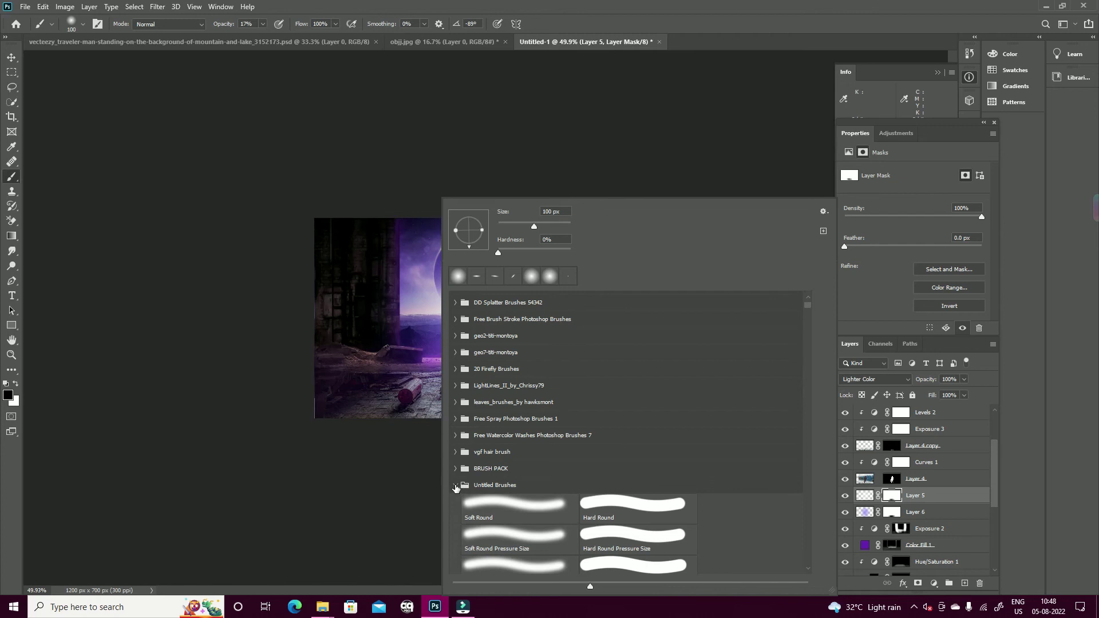
pyautogui.click(457, 485)
pyautogui.click(456, 535)
pyautogui.click(516, 552)
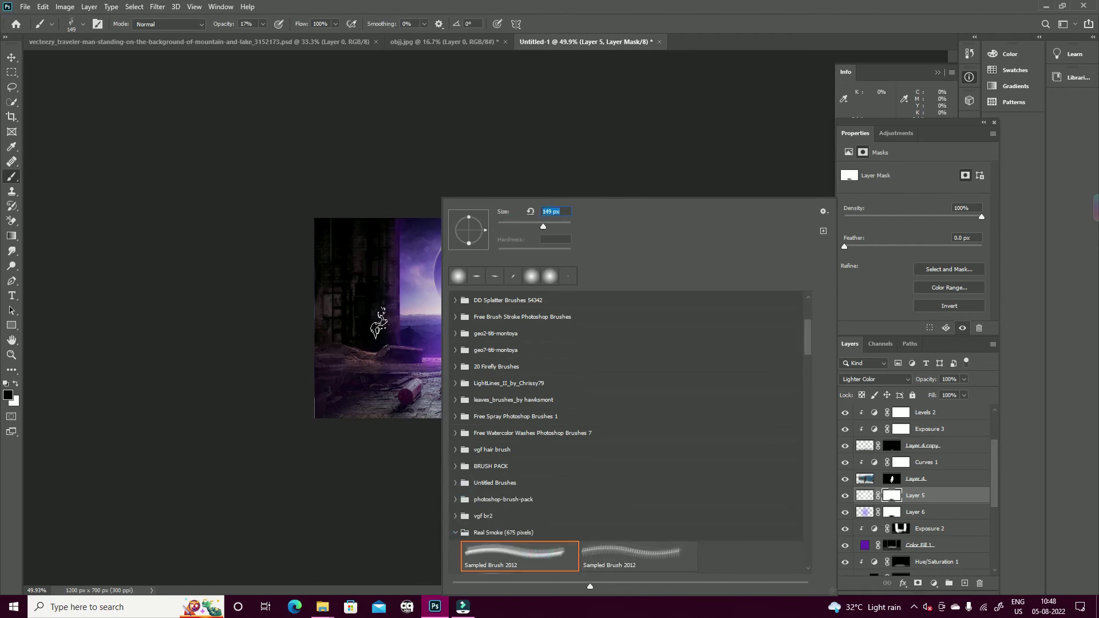
pyautogui.press('Escape')
# Set the foreground colour to a purple shade for the smoke
pyautogui.click(8, 395)
pyautogui.click(527, 355)
pyautogui.moveTo(913, 404); pyautogui.dragTo(911, 379)
pyautogui.click(890, 356)
pyautogui.click(1014, 341)
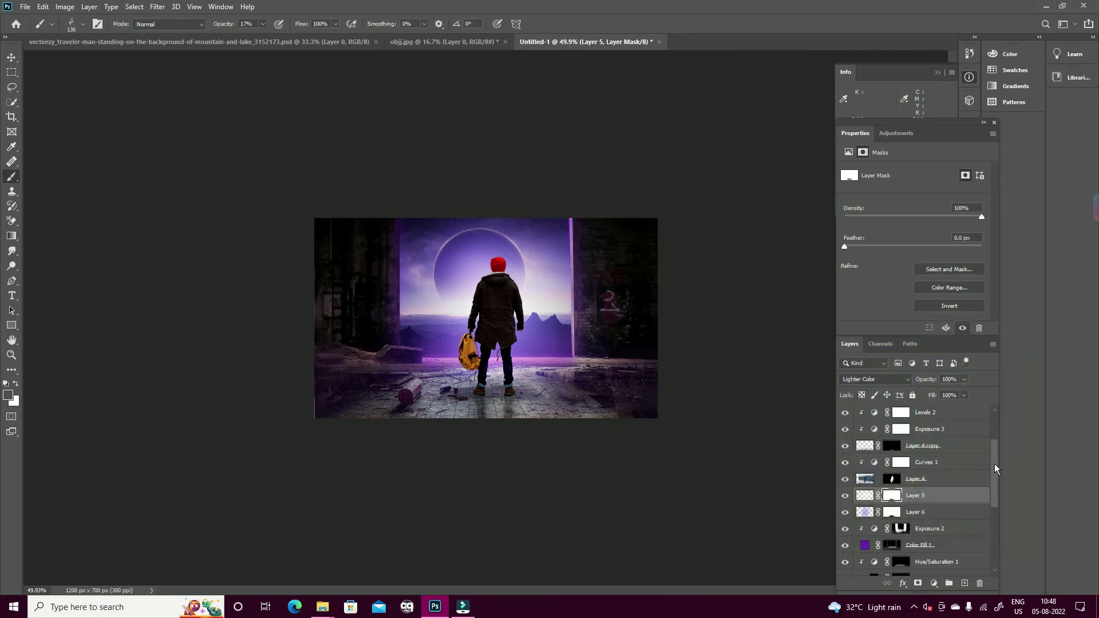
# On new Layer 7, stamp purple smoke over the left edge with a smoke brush rotated to about -79°
pyautogui.click(965, 582)
pyautogui.rightClick(381, 386)
pyautogui.click(408, 549)
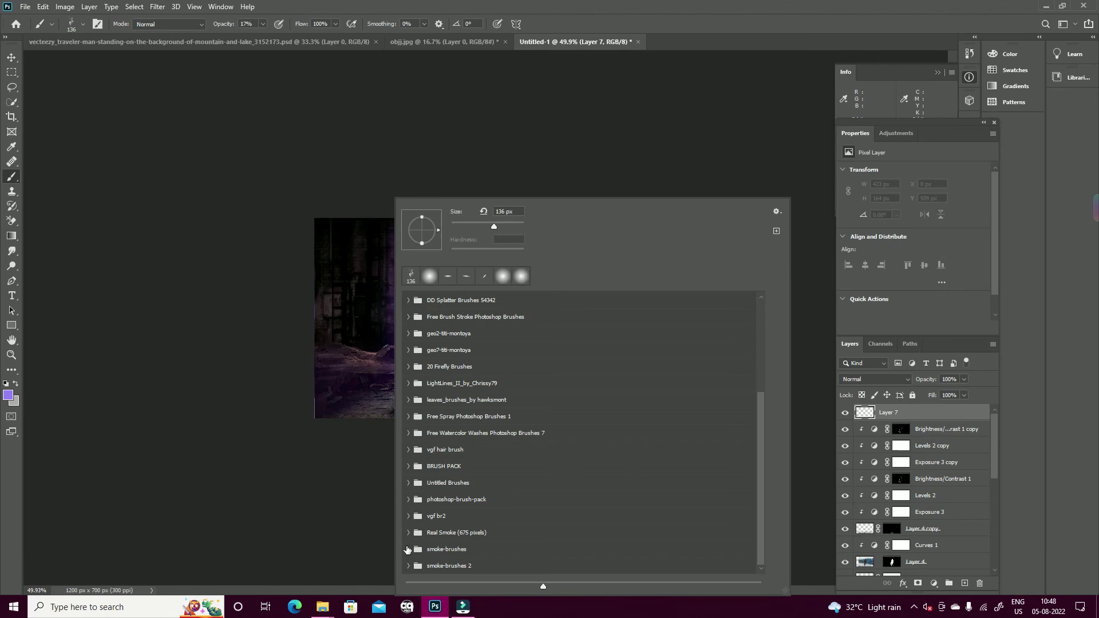
pyautogui.doubleClick(479, 546)
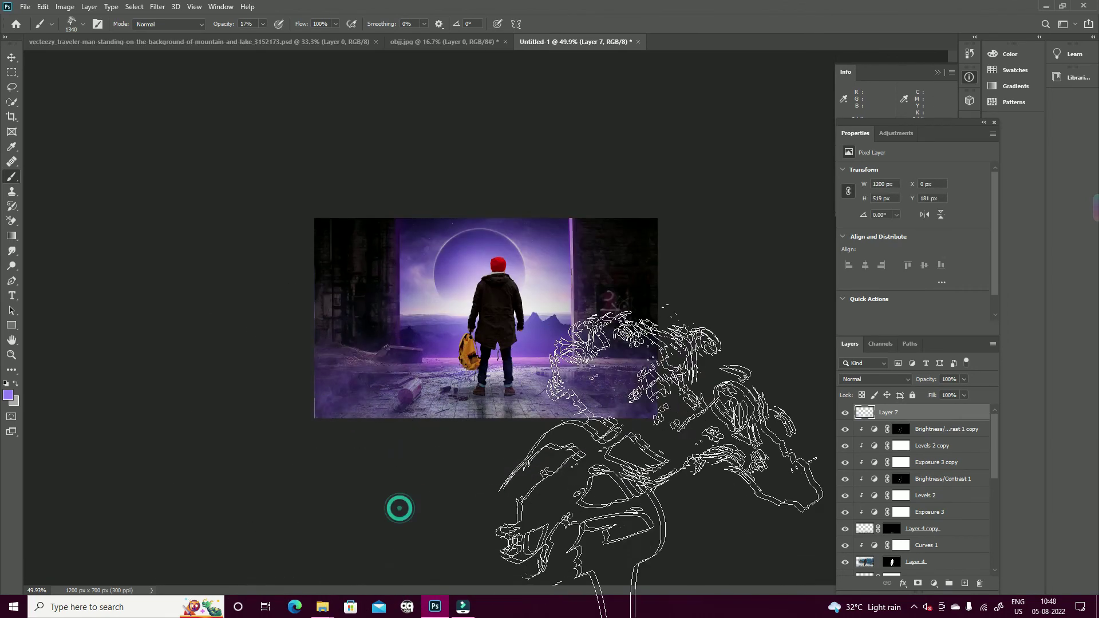
pyautogui.rightClick(275, 197)
pyautogui.moveTo(378, 232); pyautogui.dragTo(367, 247)
pyautogui.press('Return')
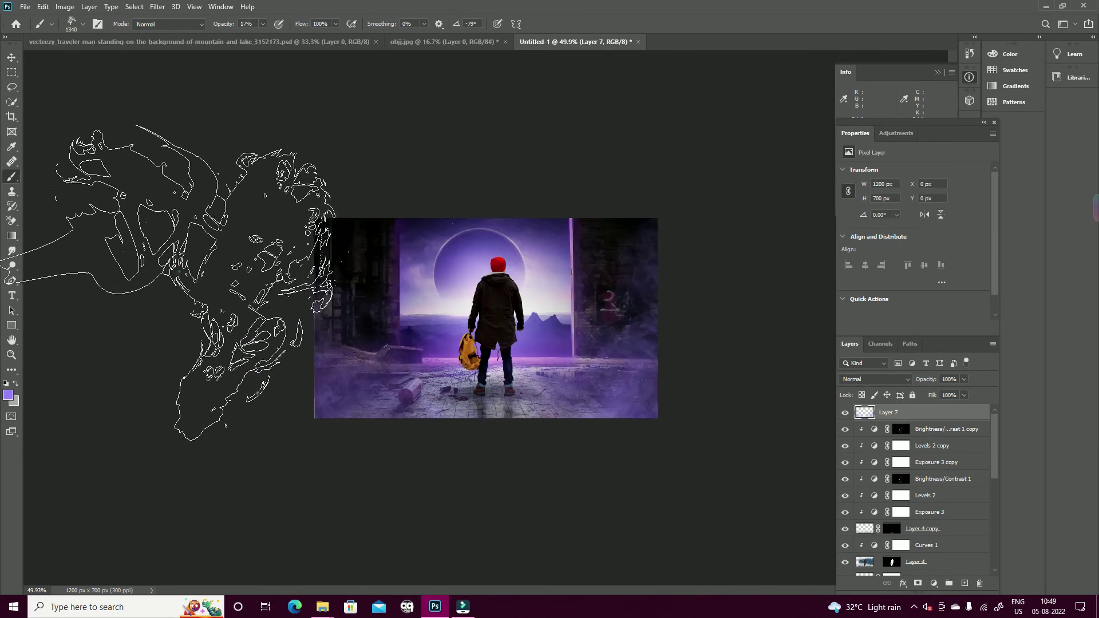
pyautogui.click(246, 274)
# Add Layer 8 and switch the foreground colour to black (000000)
pyautogui.click(965, 583)
pyautogui.click(8, 395)
pyautogui.click(1003, 340)
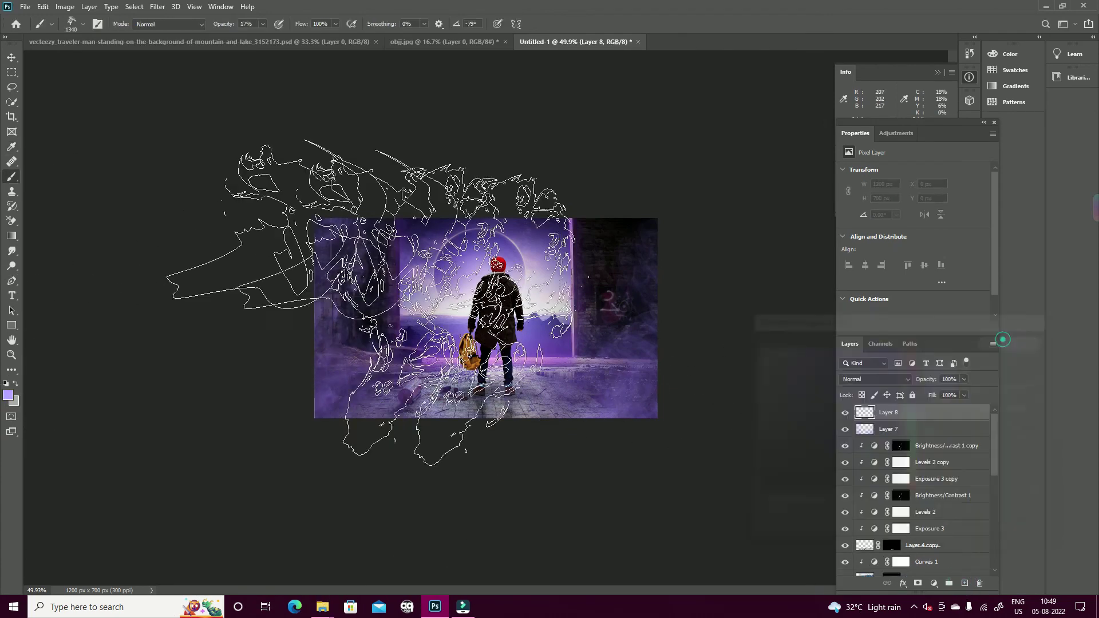
pyautogui.click(8, 395)
pyautogui.write('000000')
pyautogui.press('Return')
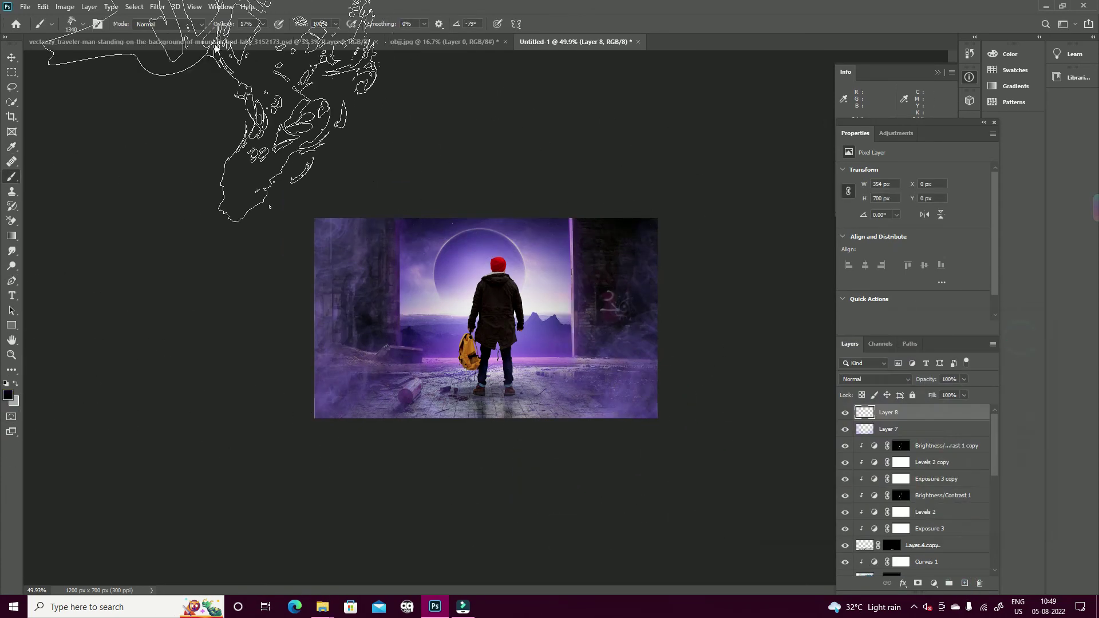
pyautogui.rightClick(277, 275)
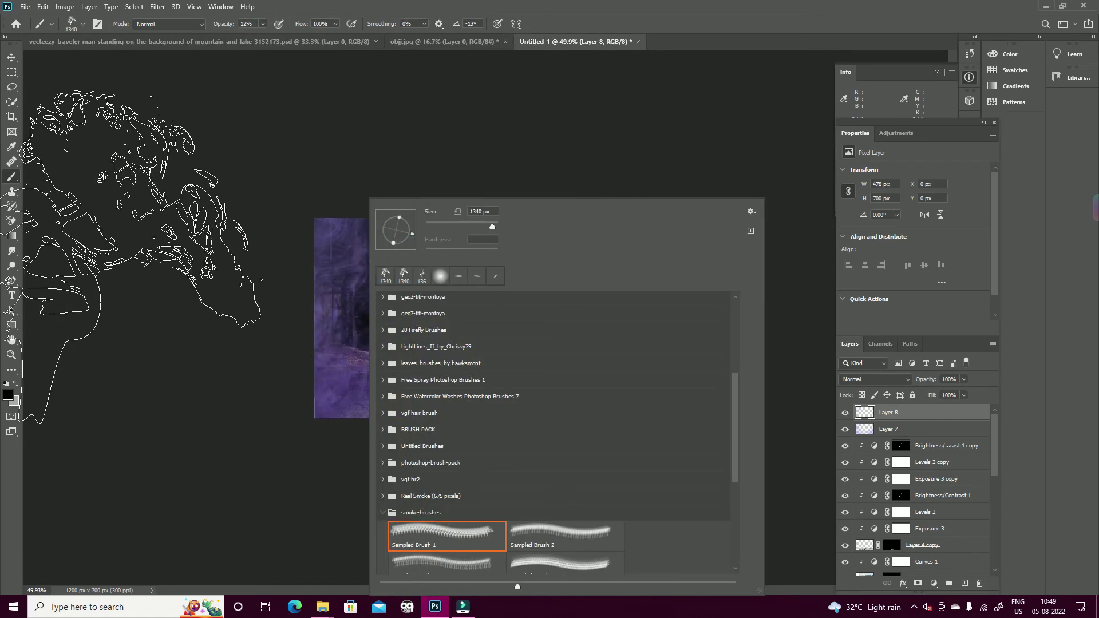
pyautogui.press('Return')
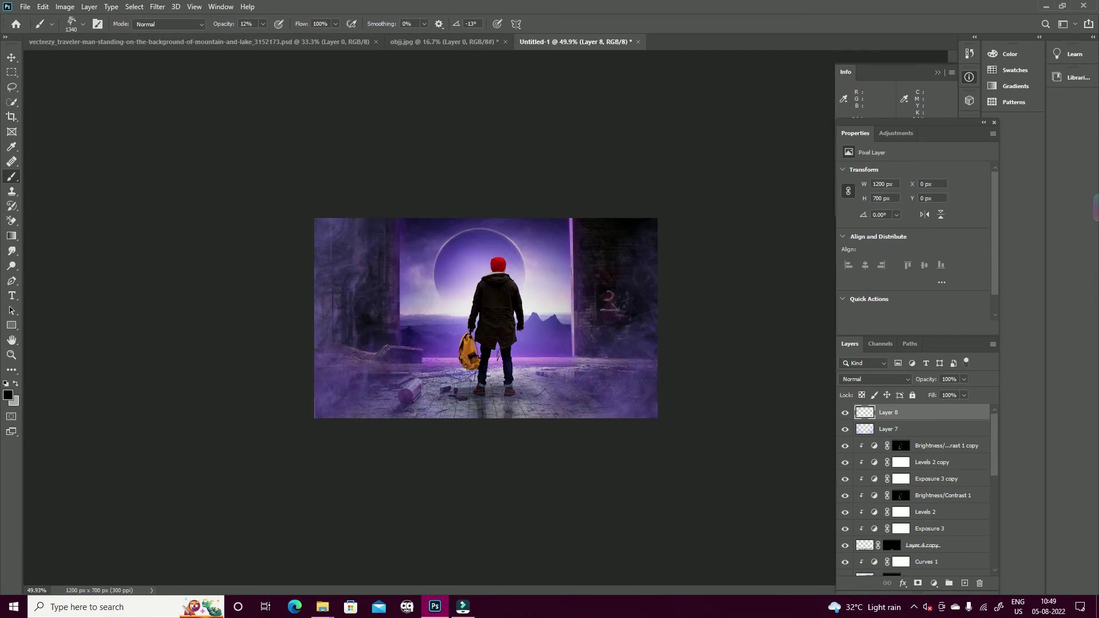
pyautogui.scroll(-10, 916, 486)
# Group all layers and add a Curves adjustment with raised black point and lowered white point
pyautogui.click(948, 576)
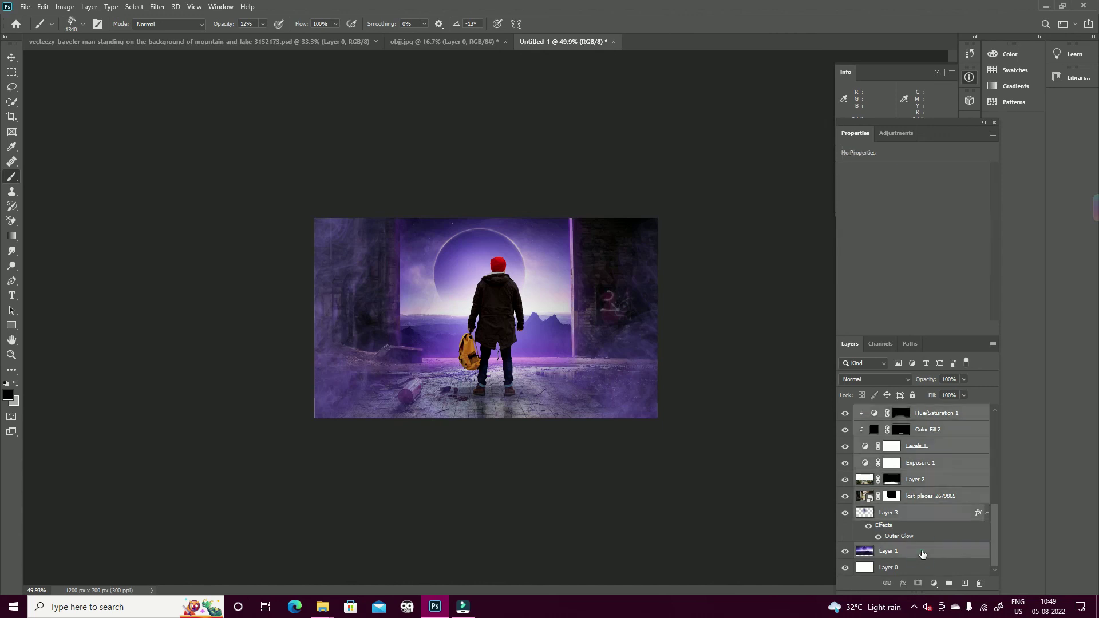
pyautogui.click(949, 583)
pyautogui.click(970, 434)
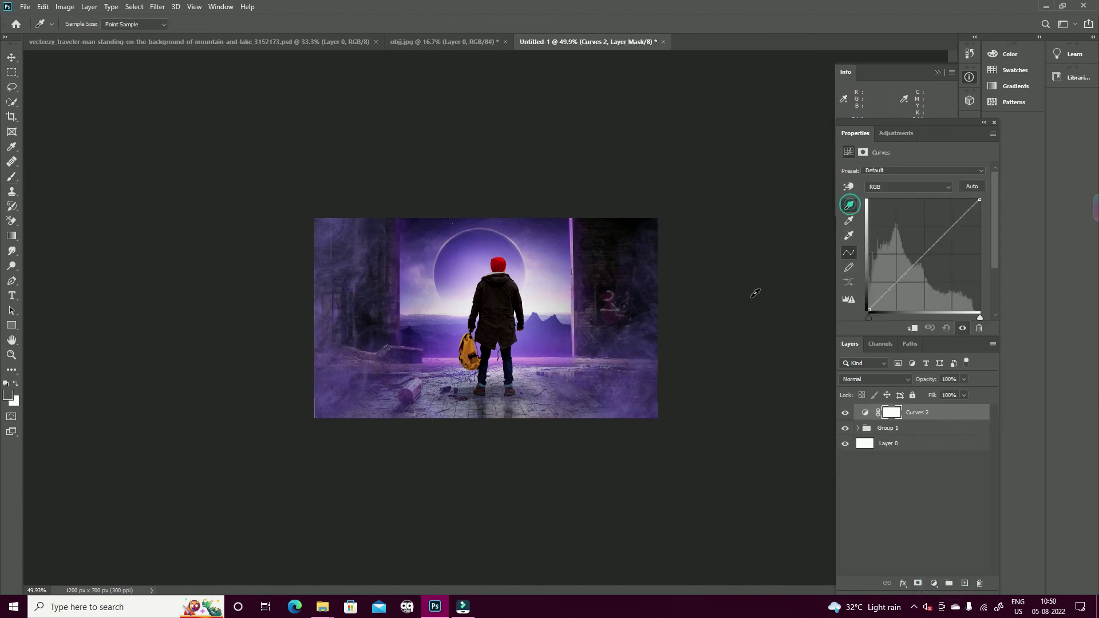
pyautogui.click(849, 235)
pyautogui.moveTo(869, 317)
pyautogui.mouseDown()
pyautogui.moveTo(878, 318)
pyautogui.moveTo(866, 319)
pyautogui.mouseUp()
pyautogui.moveTo(975, 319); pyautogui.dragTo(970, 317)
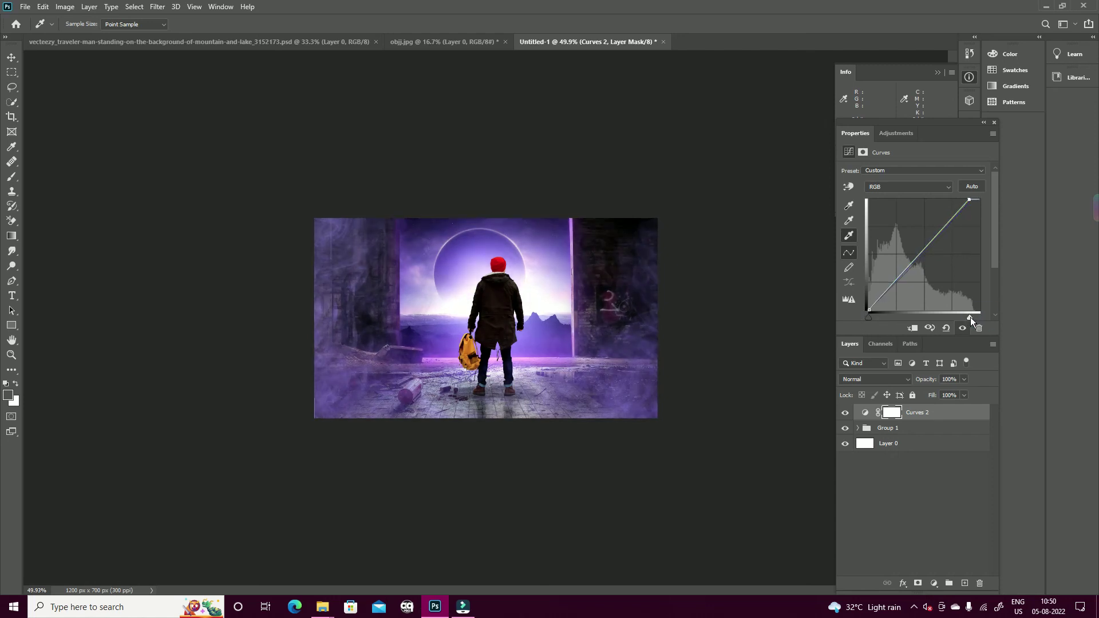
pyautogui.moveTo(968, 199); pyautogui.dragTo(975, 200)
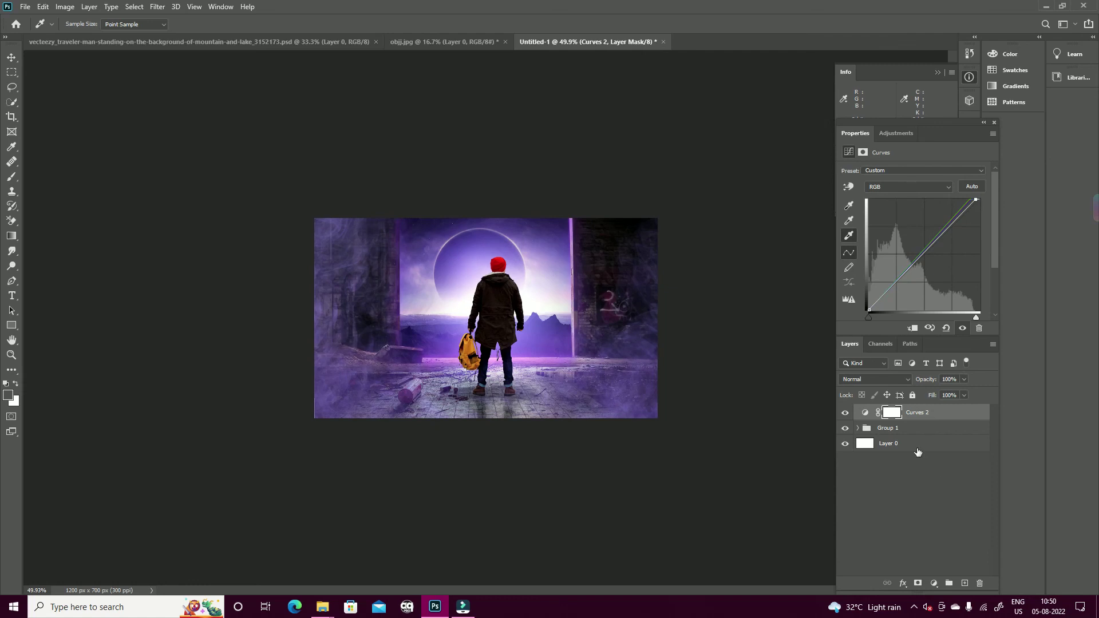
# Merge the group and Curves adjustment into one layer and reselect it
pyautogui.keyDown('shift'); pyautogui.click(916, 429); pyautogui.keyUp('shift')
pyautogui.rightClick(916, 428)
pyautogui.click(939, 504)
pyautogui.press('v')
pyautogui.click(157, 7)
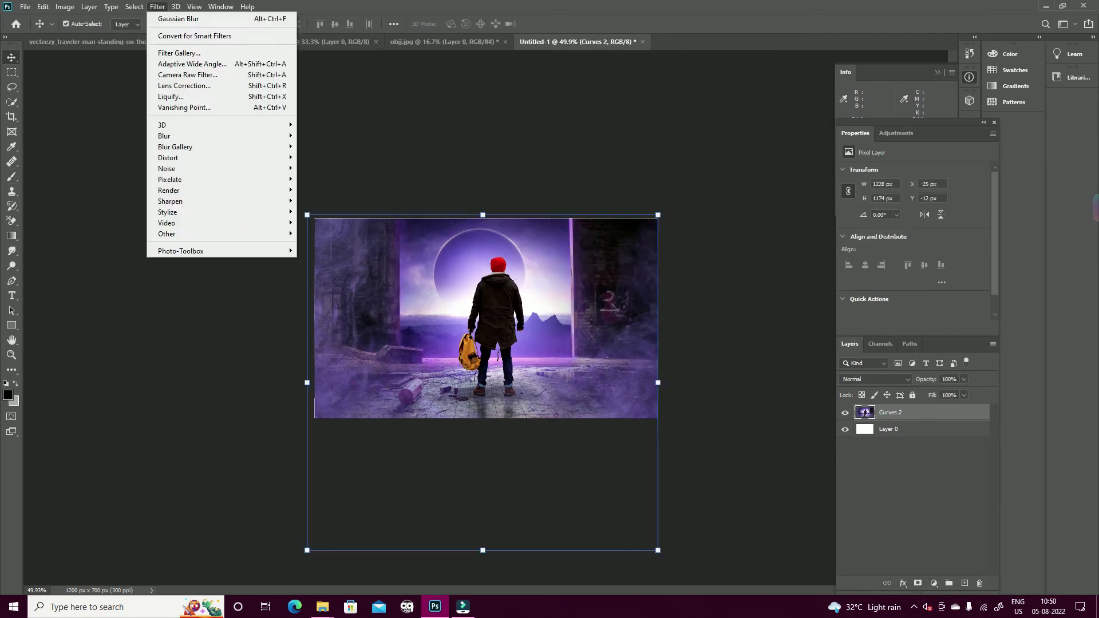
pyautogui.click(445, 413)
pyautogui.hotkey('ctrl', 'alt', 'a')
pyautogui.click(355, 239)
# Apply a Camera Raw grade: Highlights +27, Shadows/Whites +16, Vibrance +27, plus some clarity
pyautogui.click(158, 7)
pyautogui.click(184, 75)
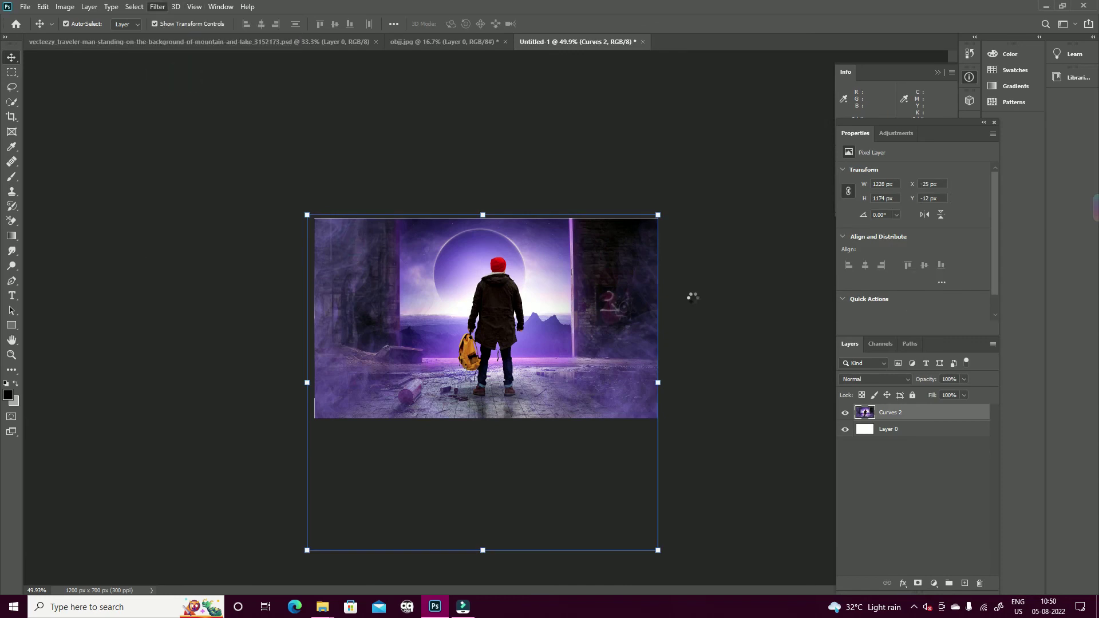
pyautogui.moveTo(908, 302)
pyautogui.mouseDown()
pyautogui.moveTo(925, 304)
pyautogui.moveTo(918, 336)
pyautogui.mouseUp()
pyautogui.moveTo(908, 445); pyautogui.dragTo(924, 445)
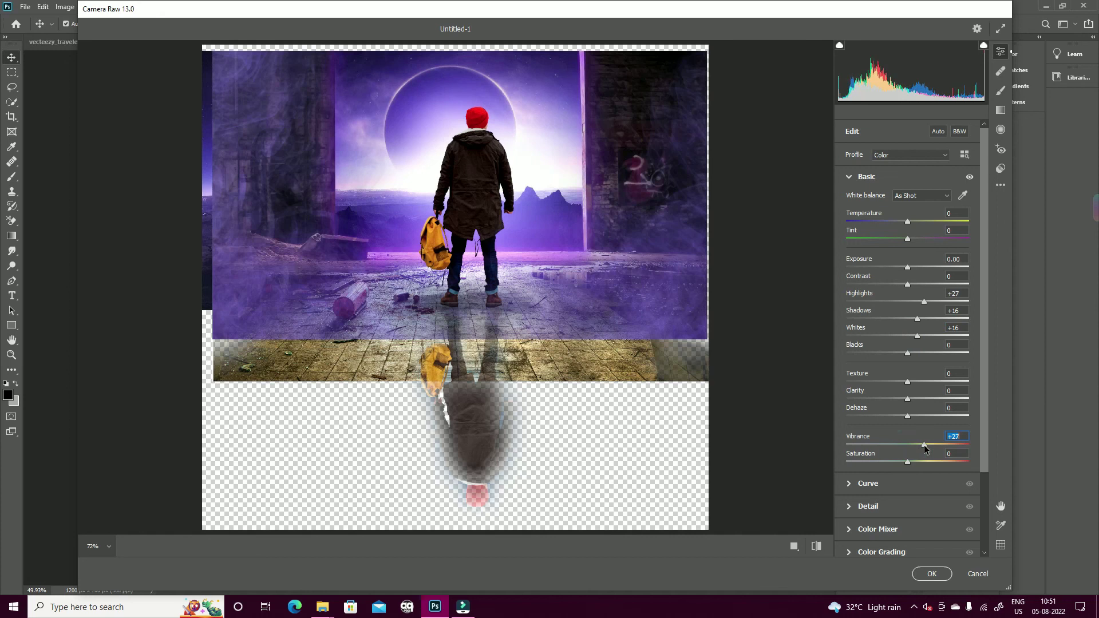
pyautogui.moveTo(908, 399); pyautogui.dragTo(921, 399)
pyautogui.click(932, 573)
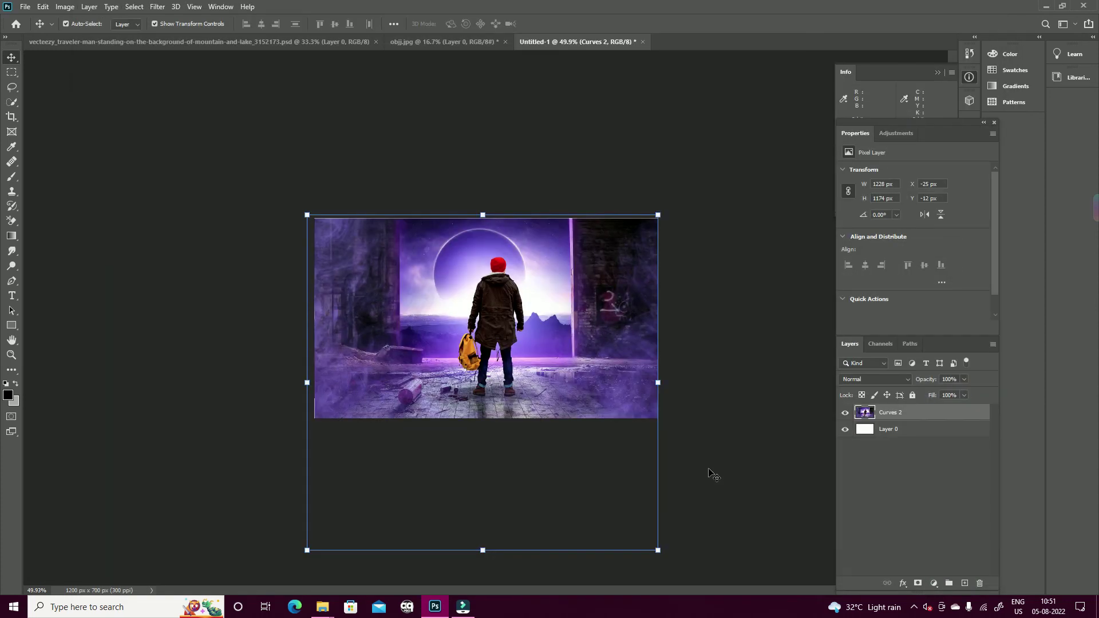
pyautogui.click(716, 396)
pyautogui.scroll(3, 716, 396)
pyautogui.scroll(-2, 715, 372)
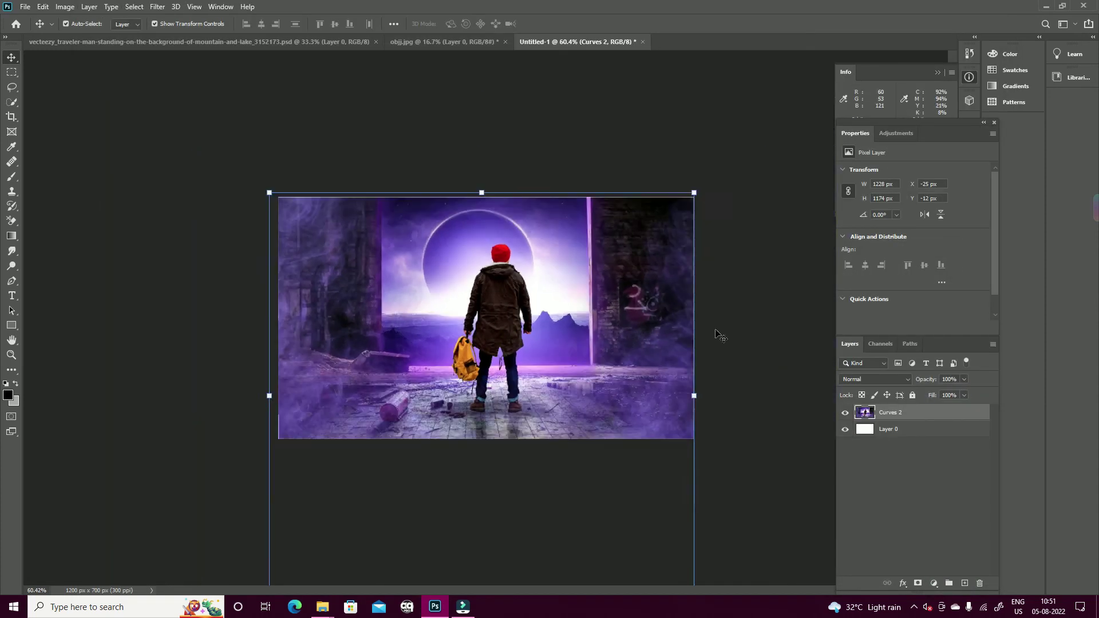